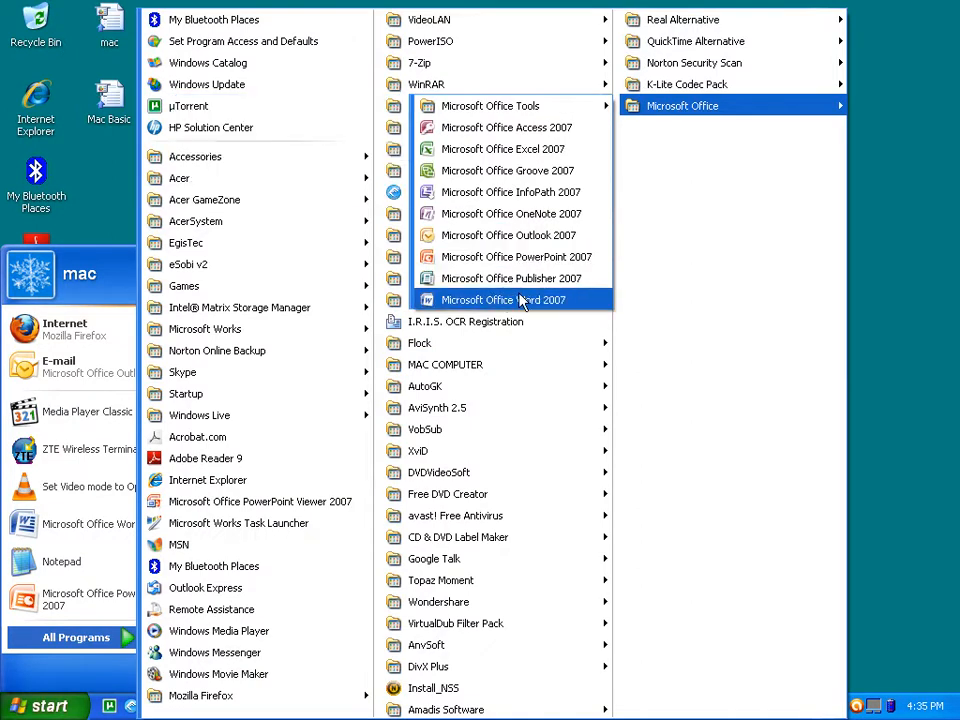
# Step: Start Microsoft Office Word 2007 and maximize the blank document's window
pyautogui.click(503, 300)
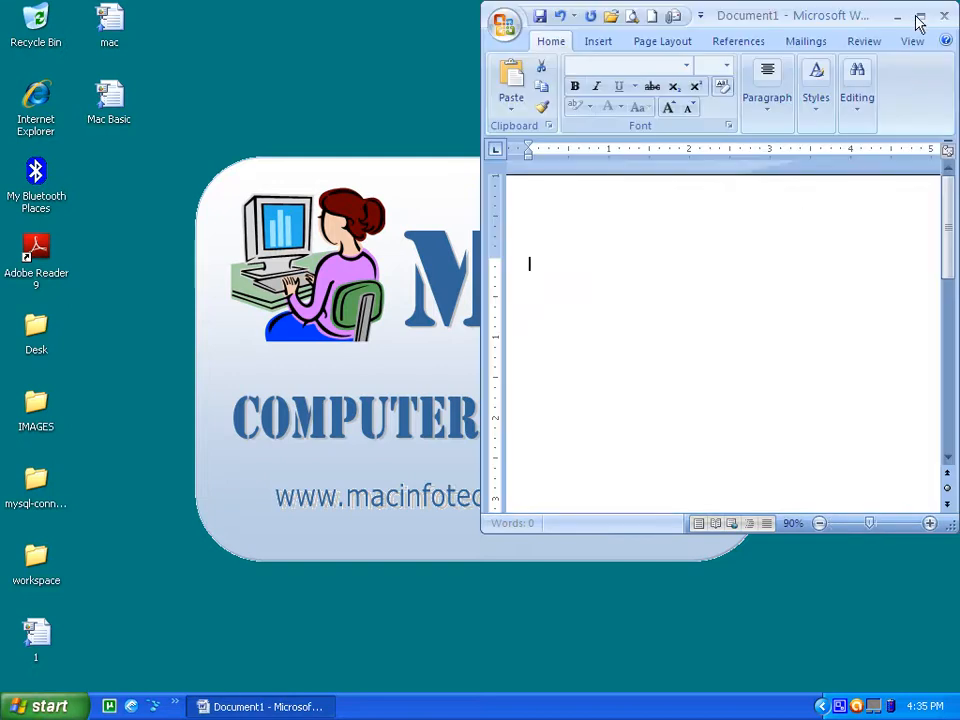
pyautogui.click(921, 16)
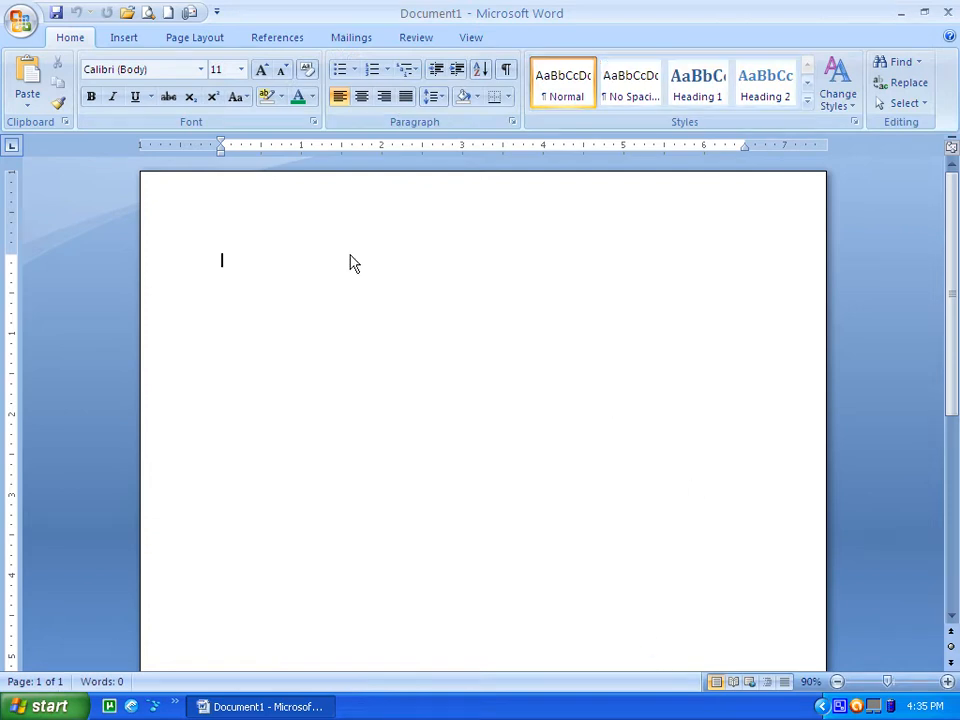
pyautogui.scroll(-8, 350, 281)
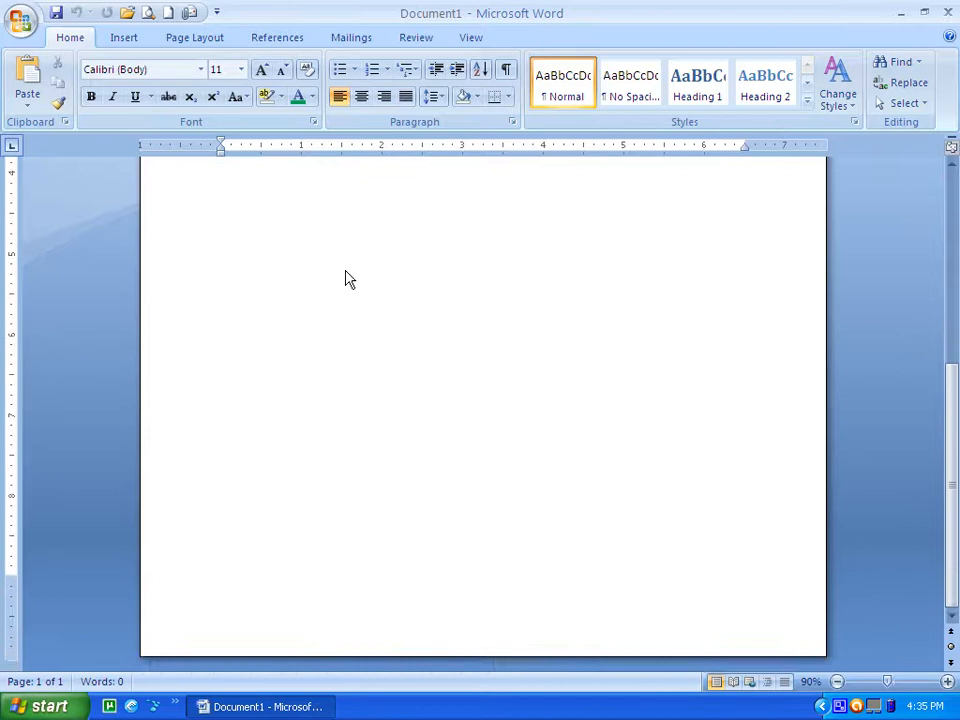
pyautogui.scroll(8, 345, 279)
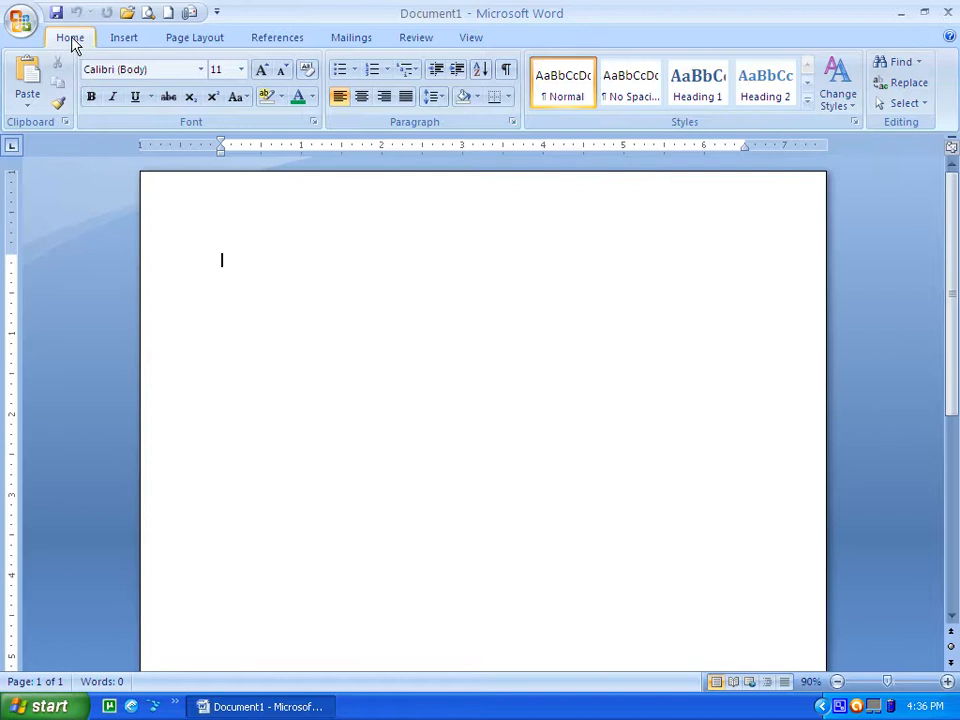
pyautogui.click(122, 40)
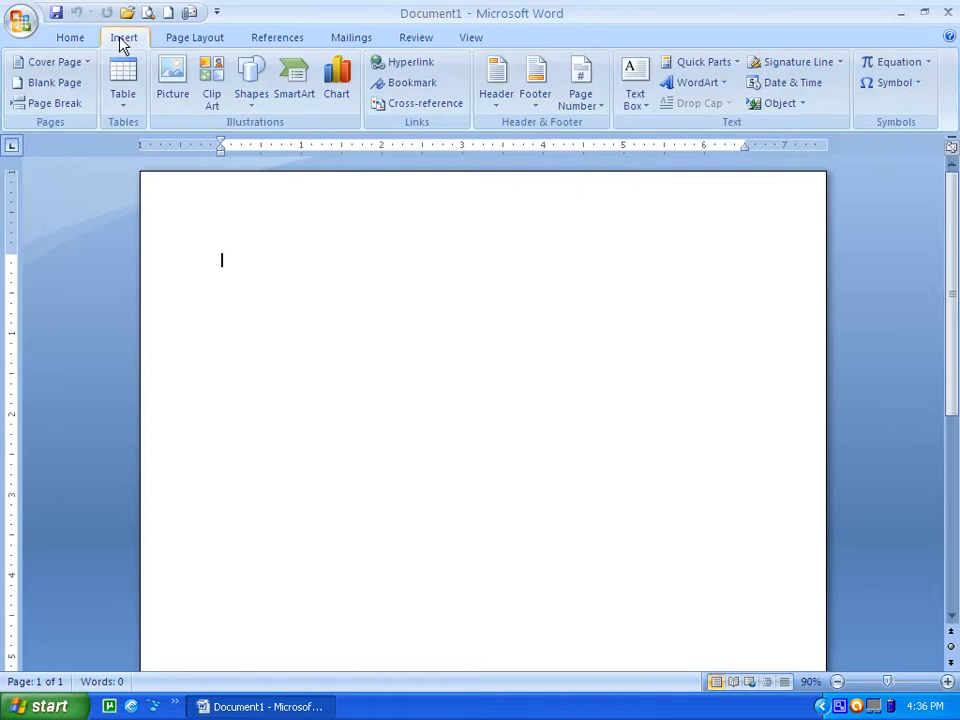
pyautogui.click(190, 38)
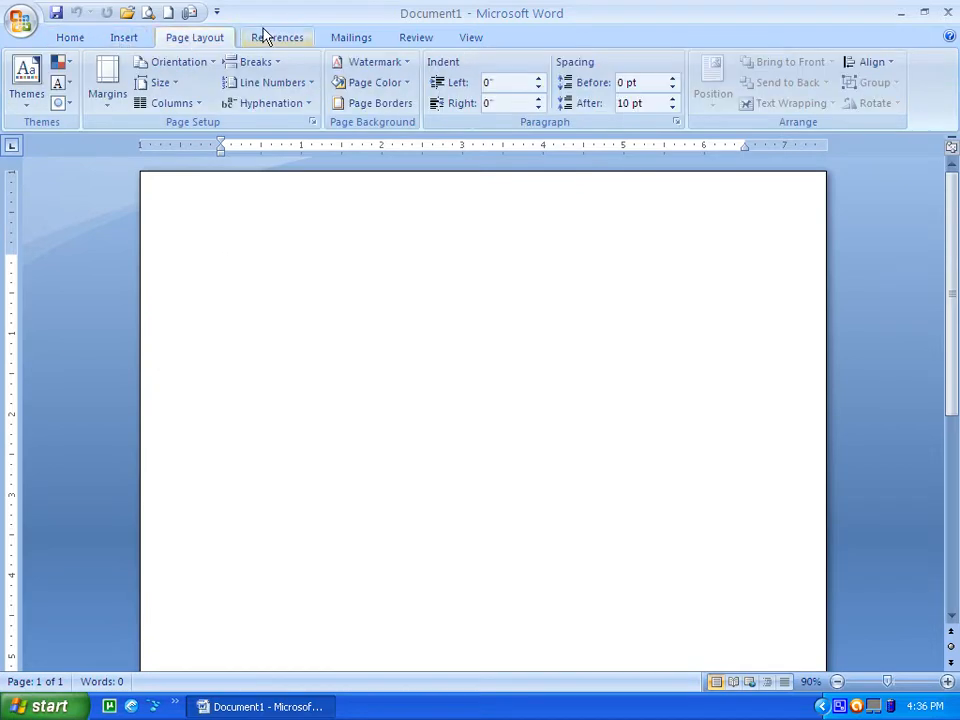
pyautogui.click(303, 37)
pyautogui.click(349, 37)
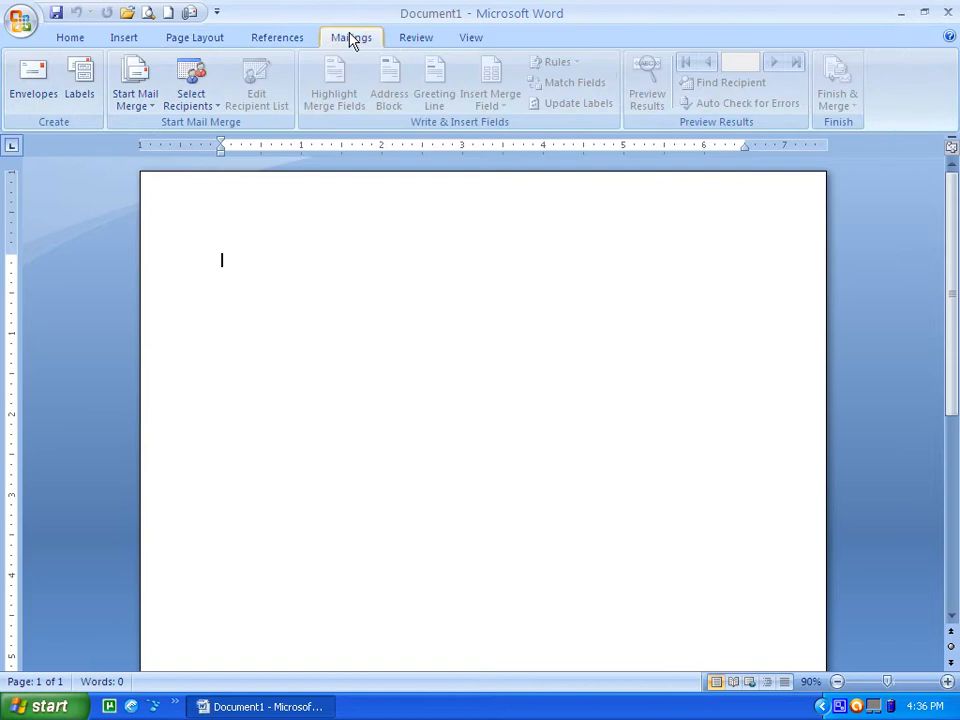
pyautogui.click(413, 38)
pyautogui.click(473, 38)
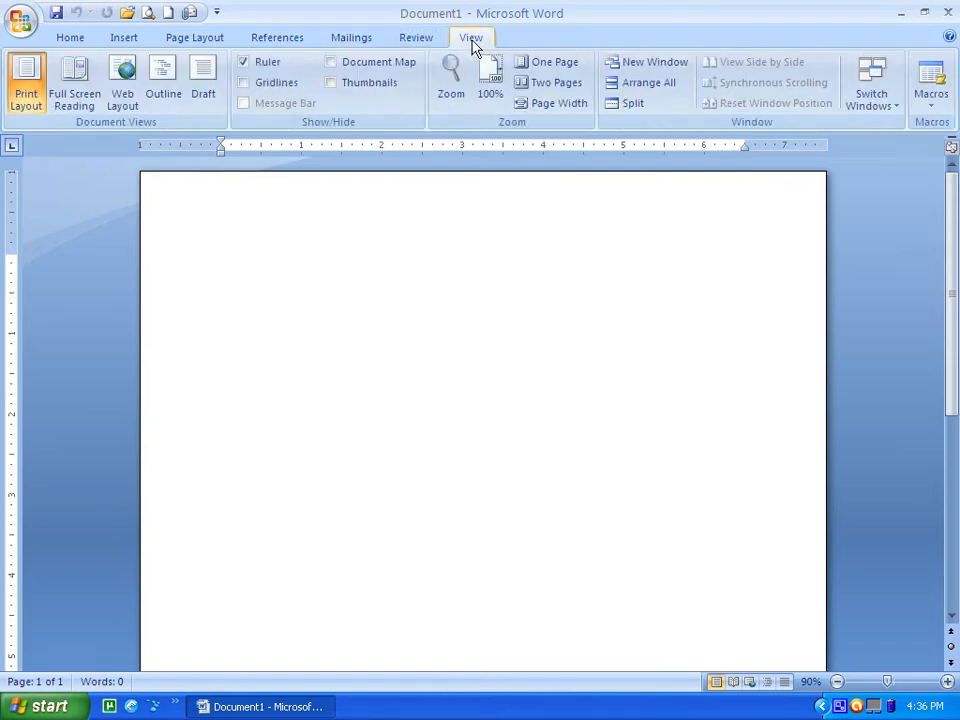
pyautogui.click(72, 38)
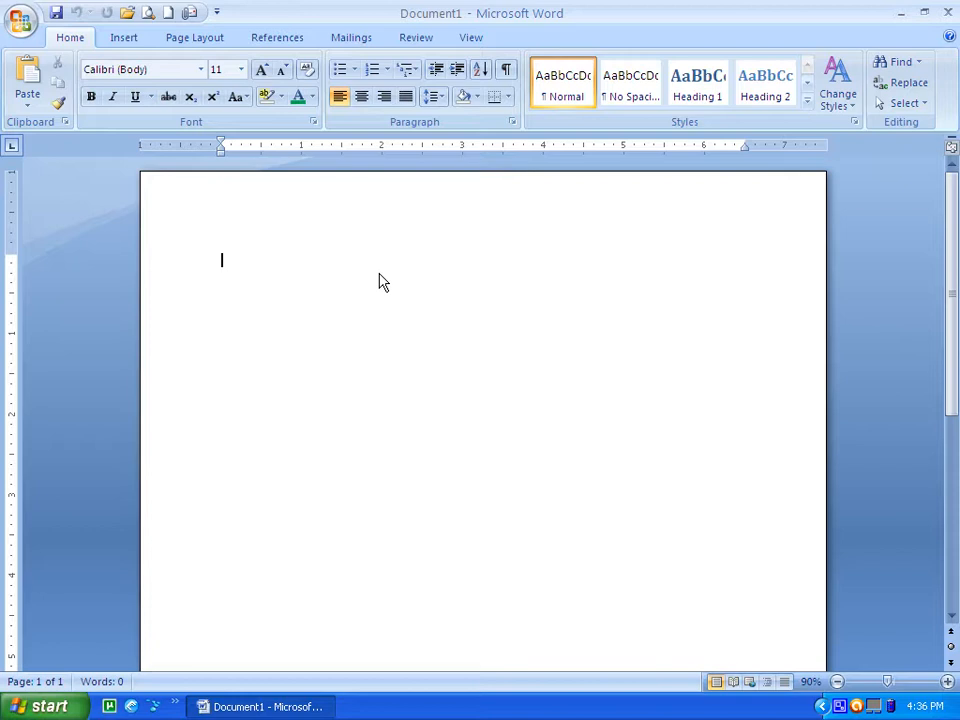
# Step: Enter the heading "Mac Computer Education" on the first line and add two new paragraphs below it
pyautogui.write('mm')
pyautogui.press('BackSpace')
pyautogui.press('capslock')
pyautogui.write('Mac C')
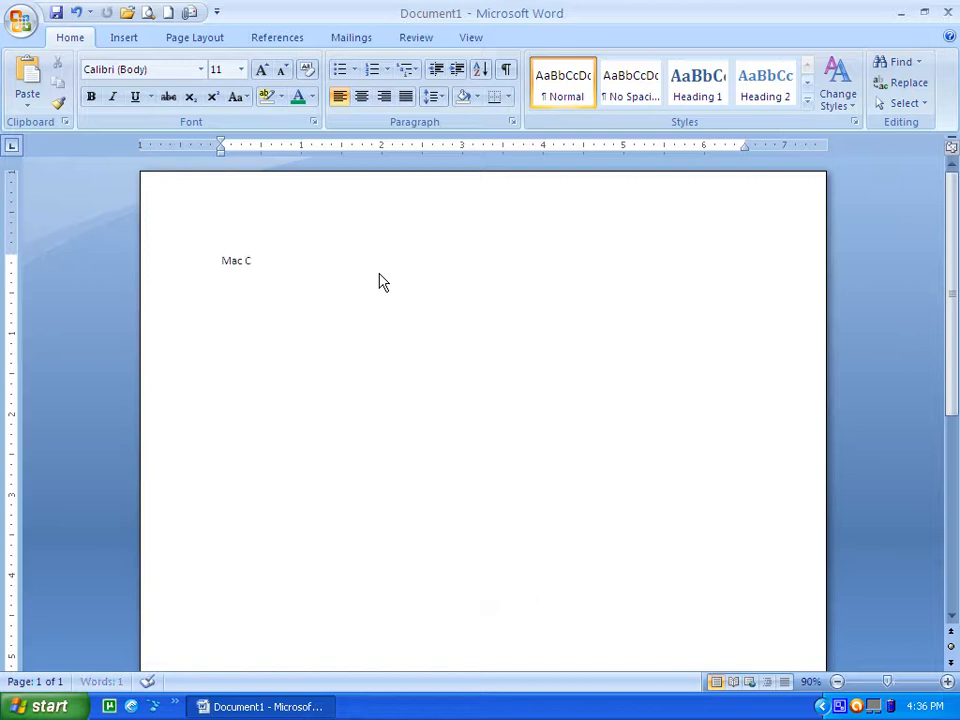
pyautogui.write('omputer Education')
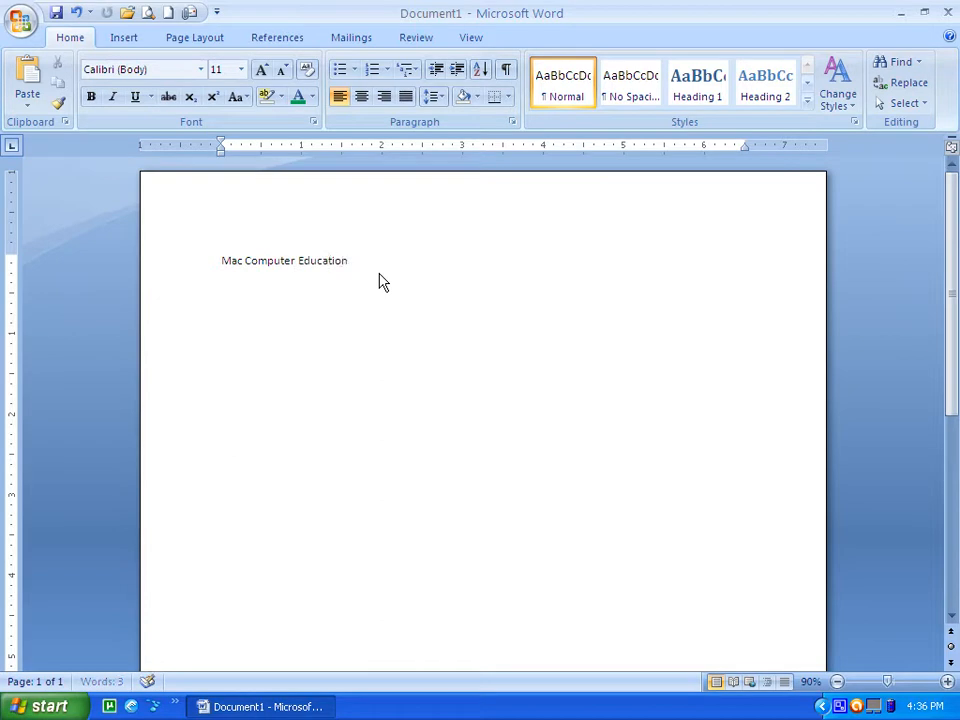
pyautogui.moveTo(350, 262); pyautogui.dragTo(154, 261)
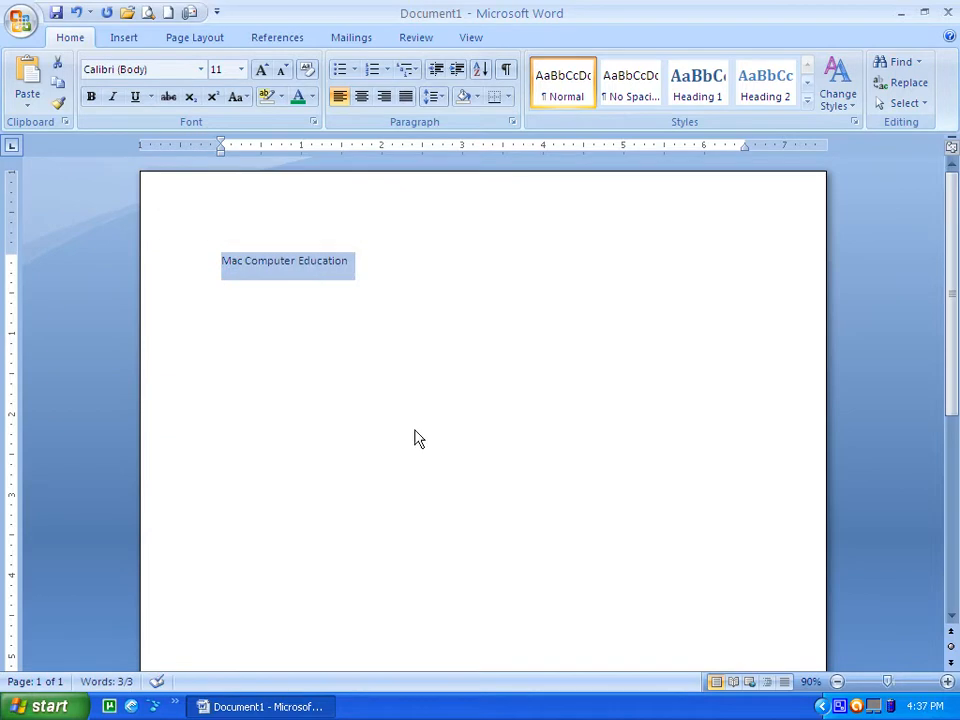
pyautogui.click(390, 259)
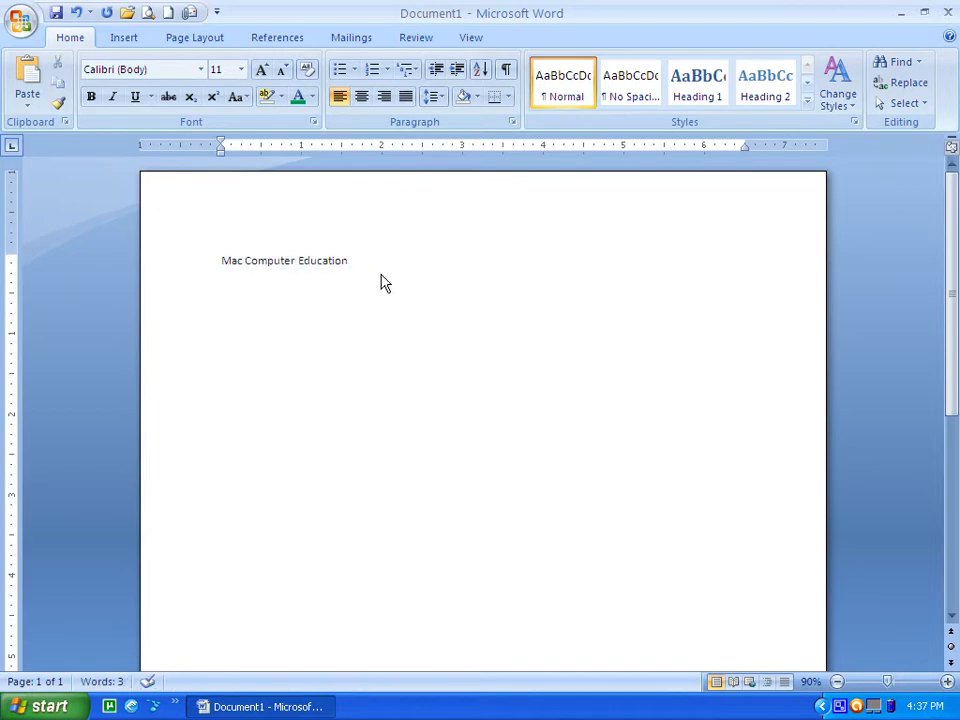
pyautogui.press('Return')
pyautogui.press('Return')
# Step: Copy the introductory paragraph of the help article "What's new in Microsoft Office Word 2007" and close Word Help
pyautogui.press('F1')
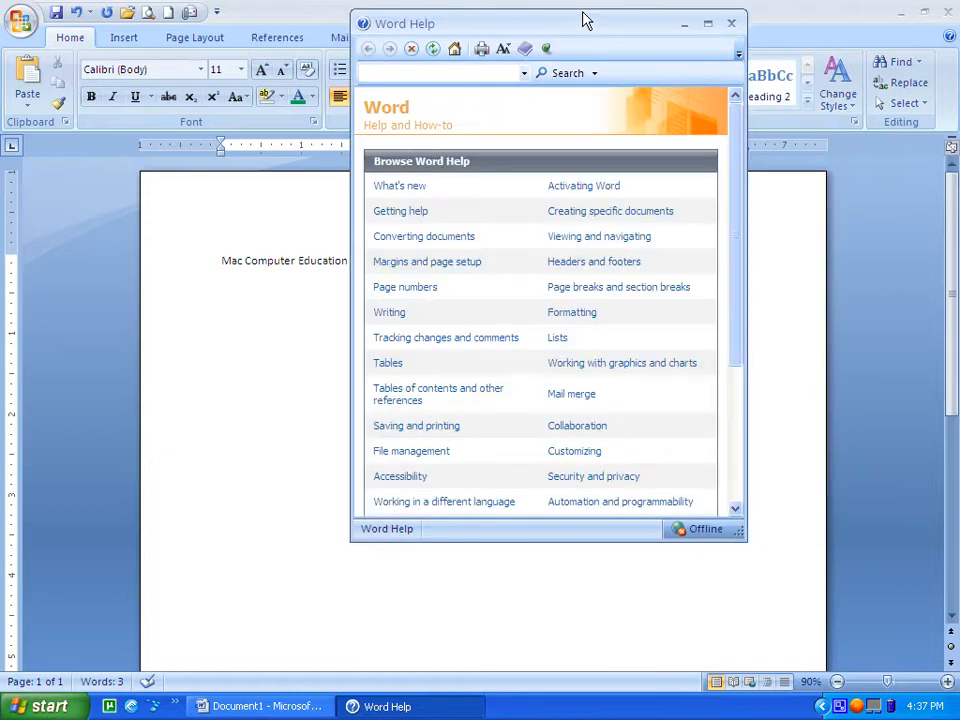
pyautogui.click(410, 193)
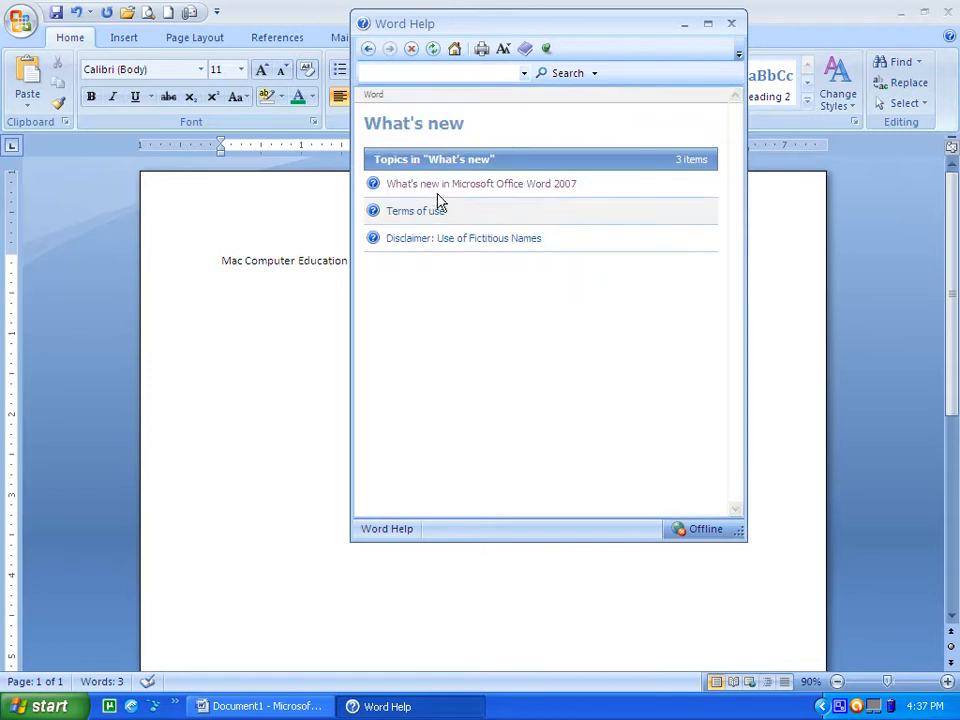
pyautogui.click(441, 188)
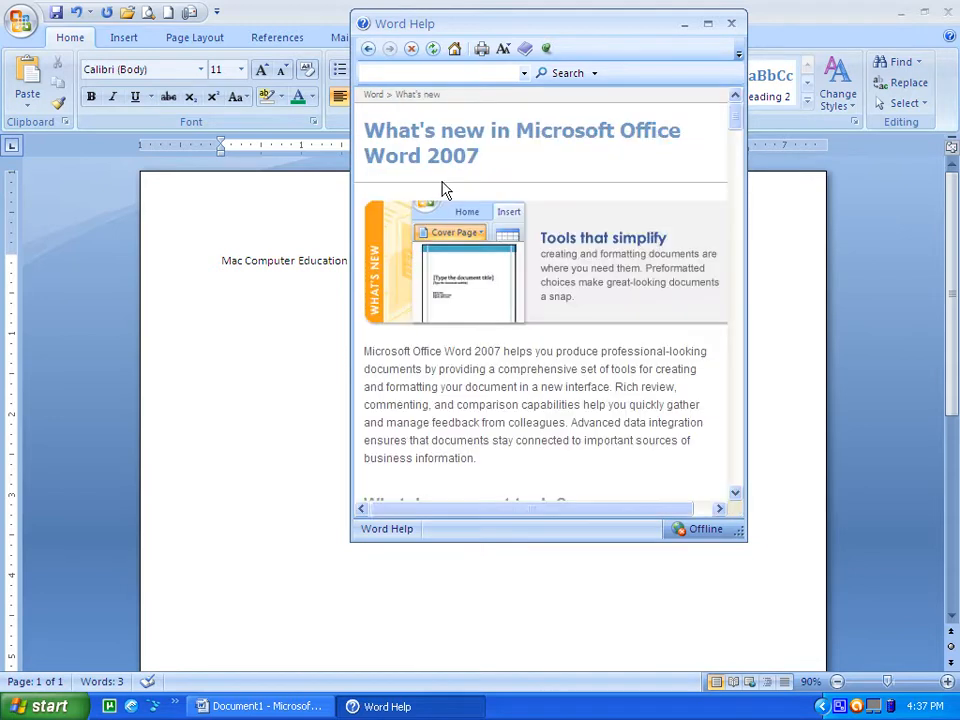
pyautogui.moveTo(364, 352); pyautogui.dragTo(507, 470)
pyautogui.rightClick(476, 390)
pyautogui.click(509, 398)
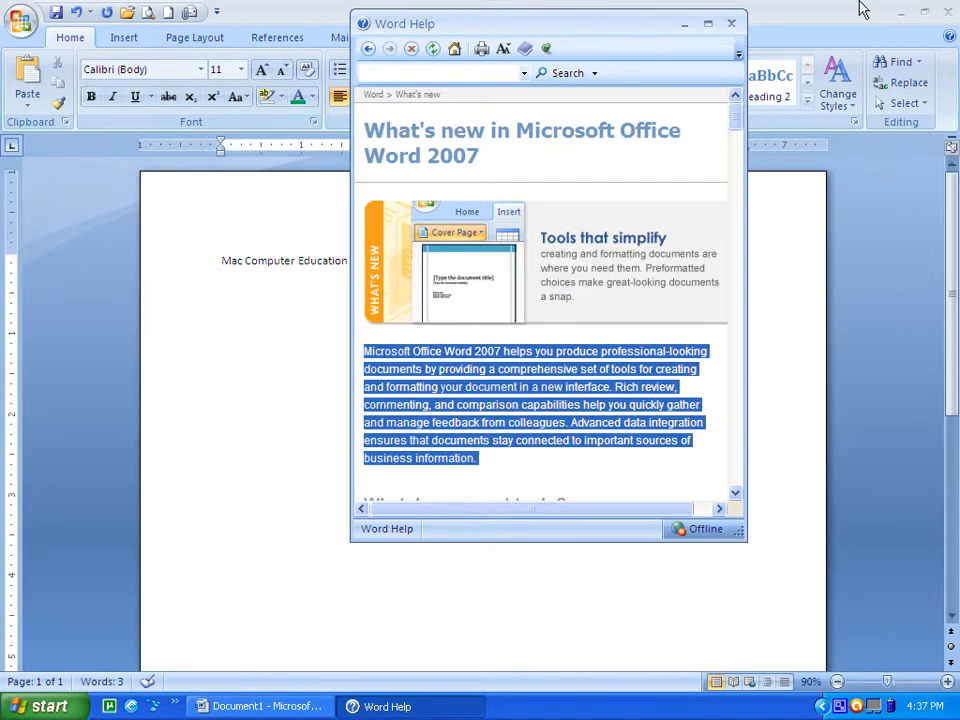
pyautogui.click(729, 25)
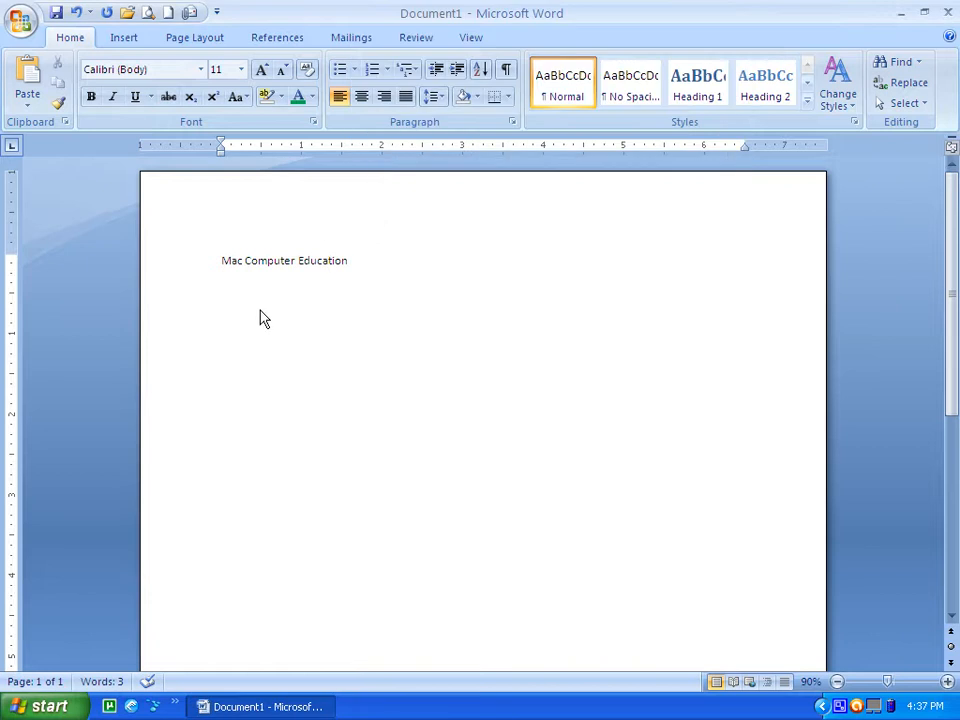
# Step: Paste the copied help paragraph into the document below the heading
pyautogui.rightClick(244, 322)
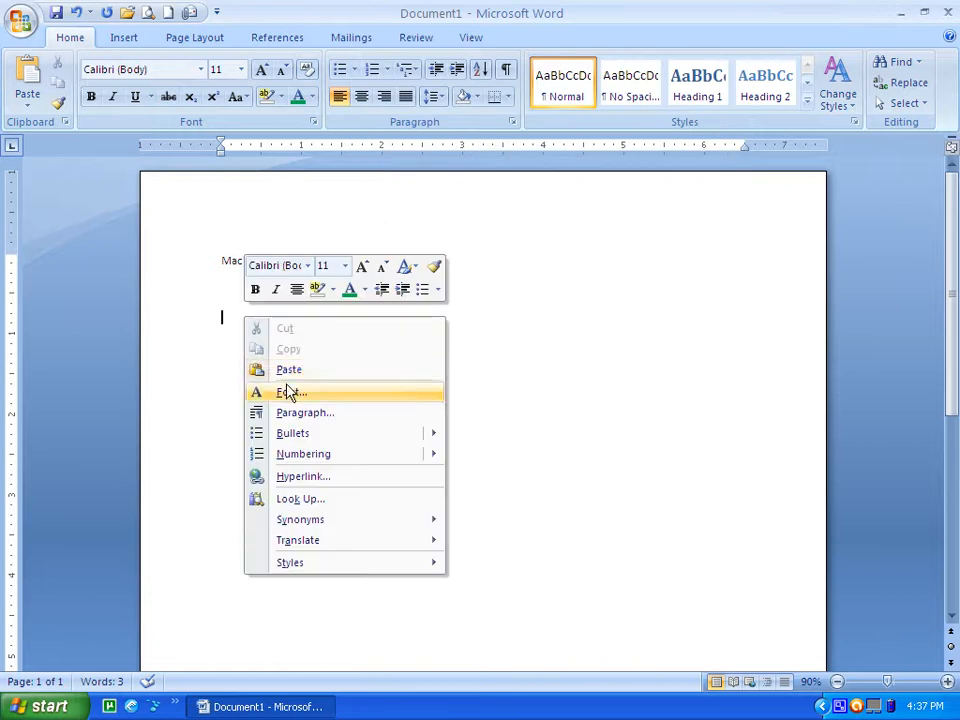
pyautogui.click(289, 372)
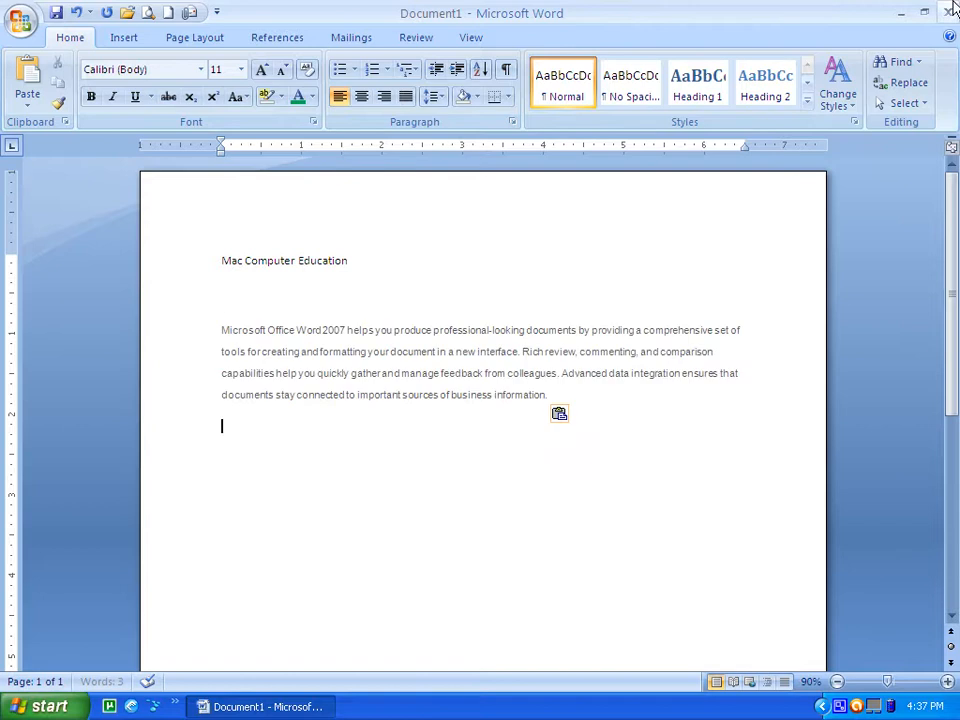
pyautogui.moveTo(221, 333); pyautogui.dragTo(785, 433)
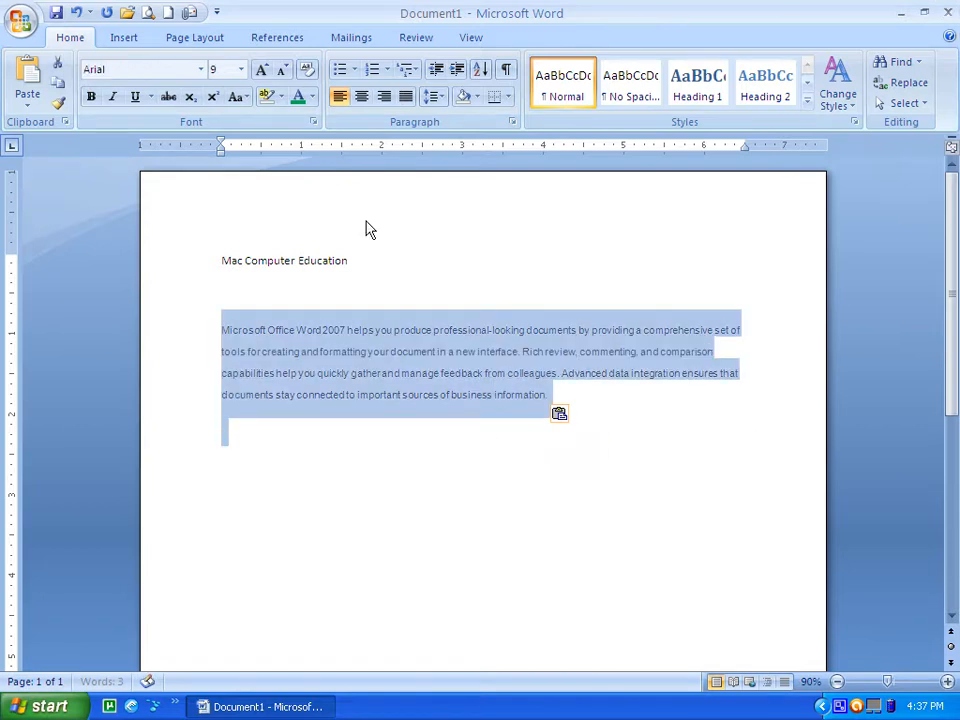
# Step: Format the heading "Mac Computer Education" in Times New Roman at size 36
pyautogui.click(340, 260)
pyautogui.moveTo(366, 261); pyautogui.dragTo(32, 210)
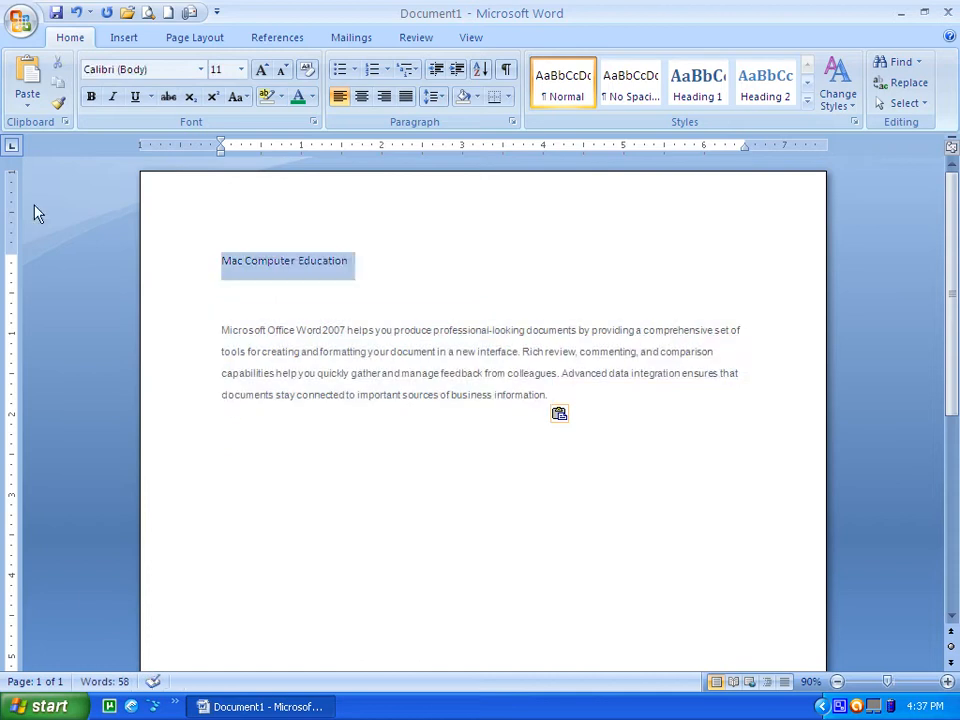
pyautogui.click(200, 70)
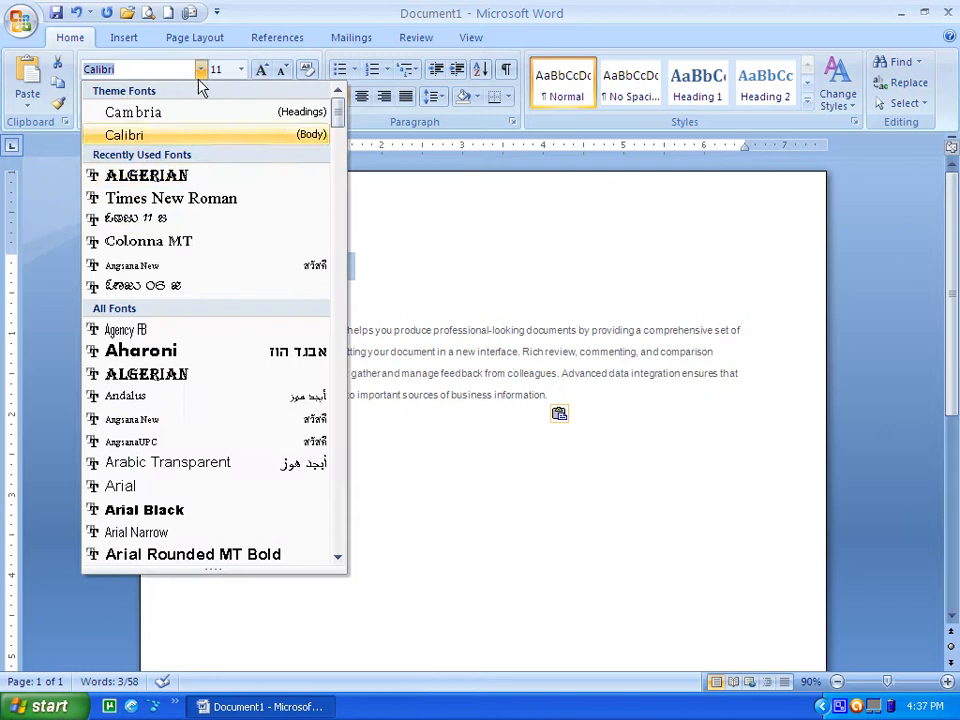
pyautogui.click(195, 202)
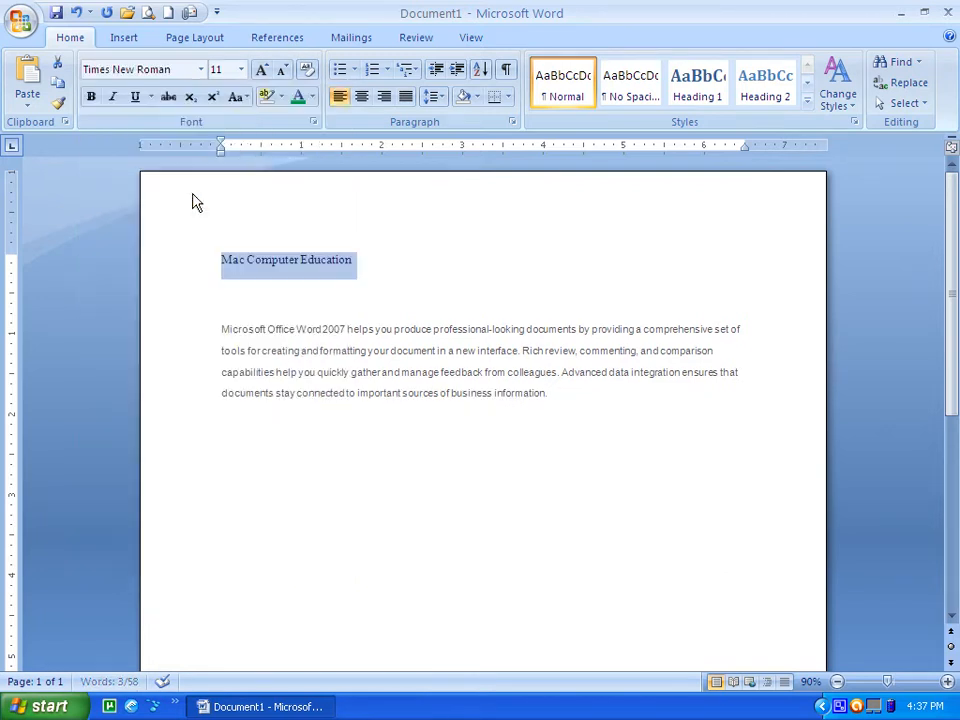
pyautogui.click(241, 72)
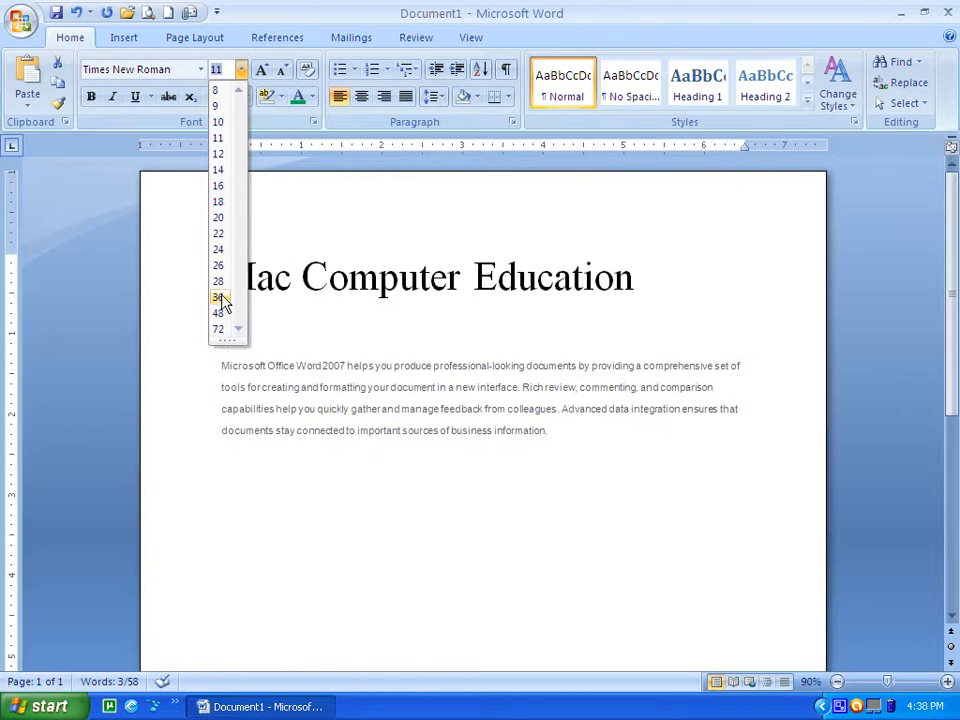
pyautogui.click(219, 298)
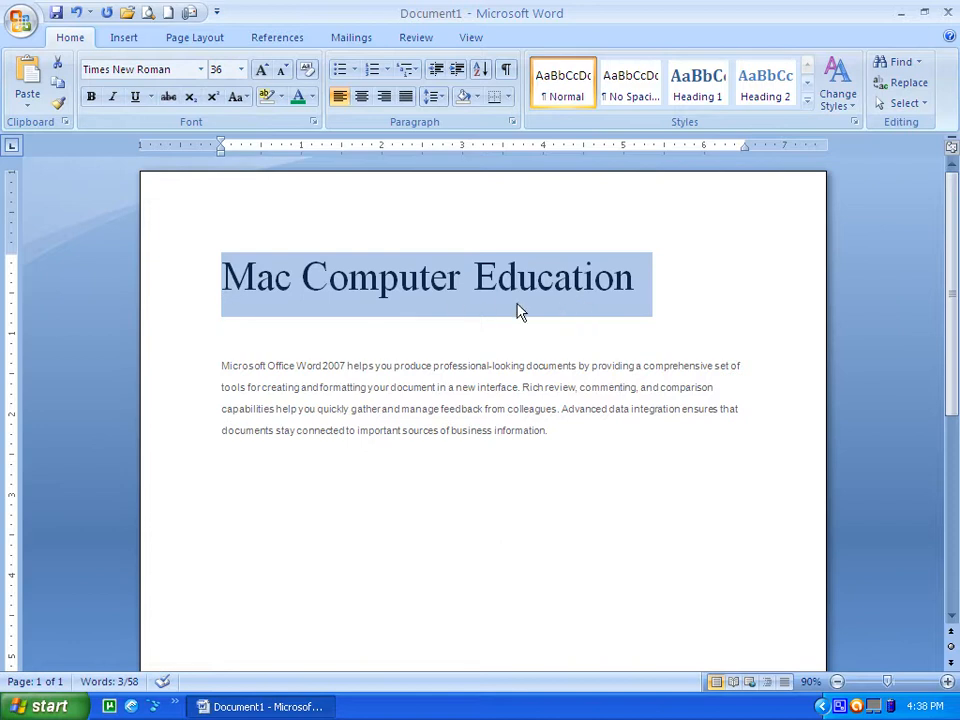
# Step: Format the pasted paragraph in Times New Roman at size 12
pyautogui.moveTo(218, 367); pyautogui.dragTo(577, 455)
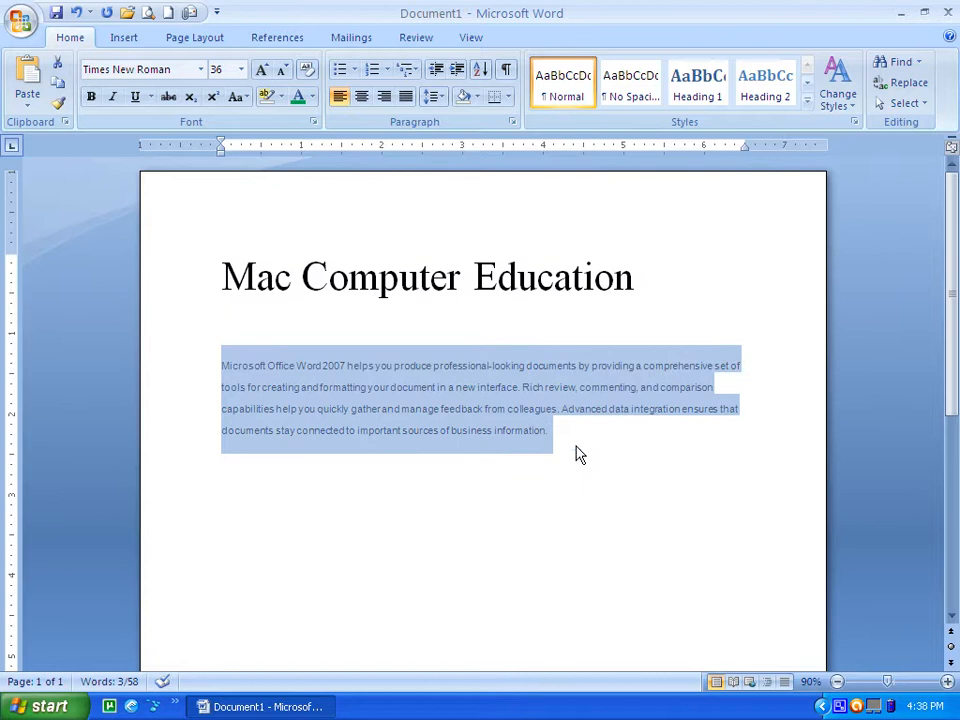
pyautogui.click(201, 69)
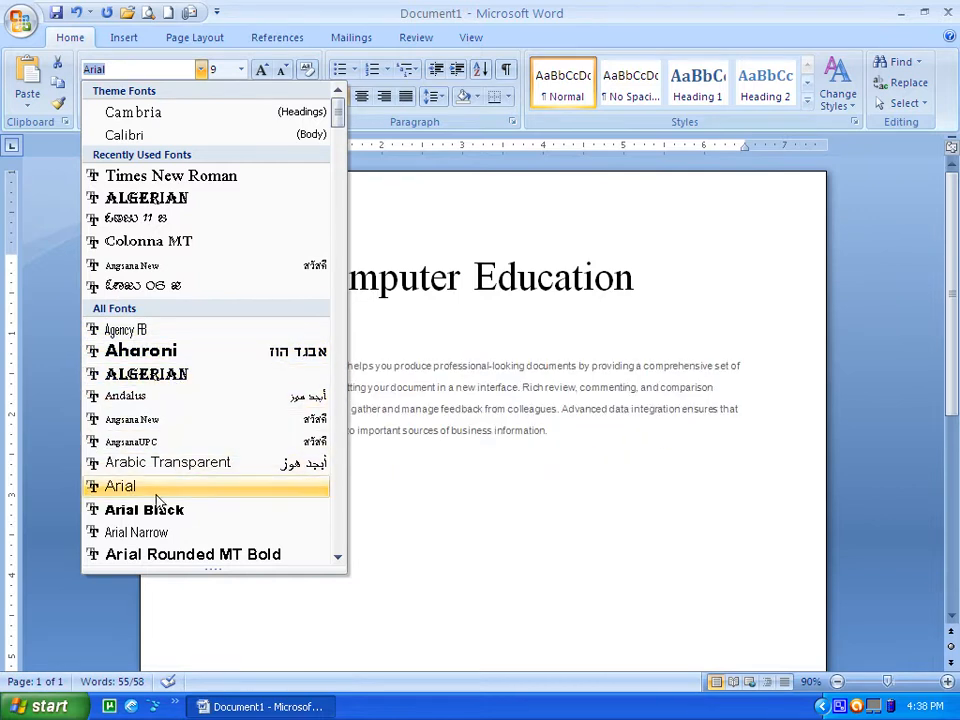
pyautogui.click(145, 178)
pyautogui.click(241, 70)
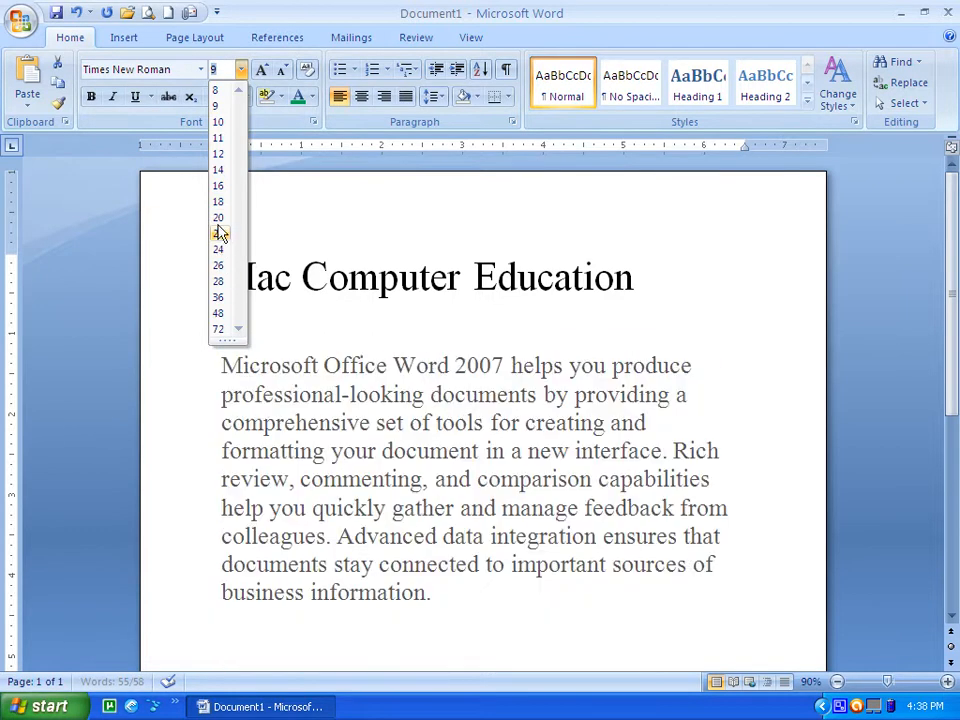
pyautogui.click(218, 156)
pyautogui.click(596, 648)
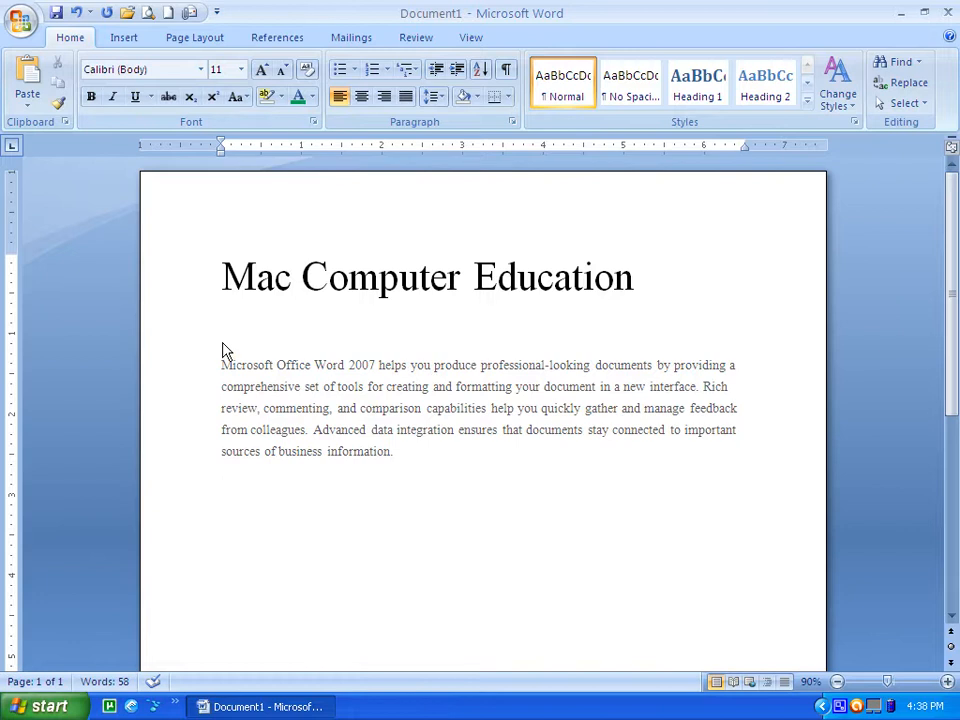
# Step: Enlarge the pasted paragraph's text in increments to size 20 with Grow Font
pyautogui.moveTo(222, 362); pyautogui.dragTo(411, 454)
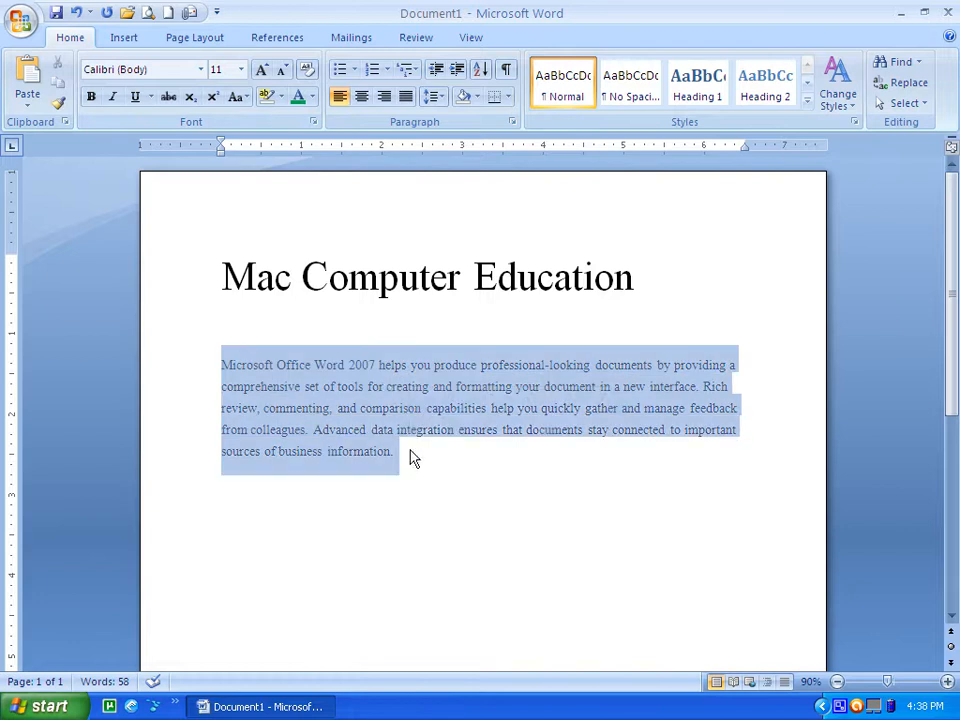
pyautogui.click(240, 70)
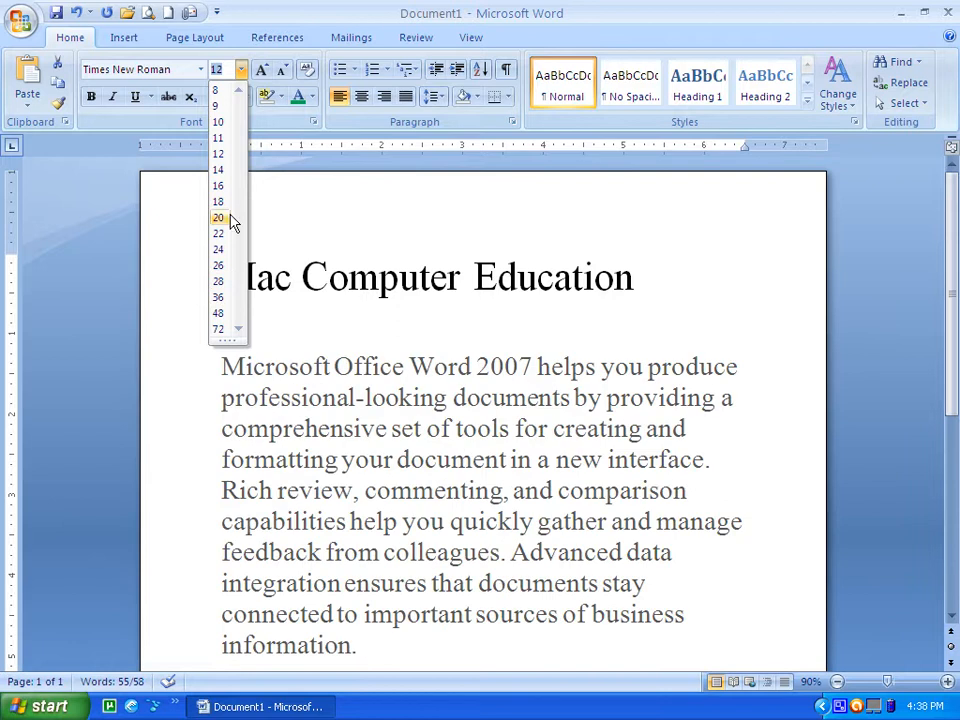
pyautogui.click(293, 190)
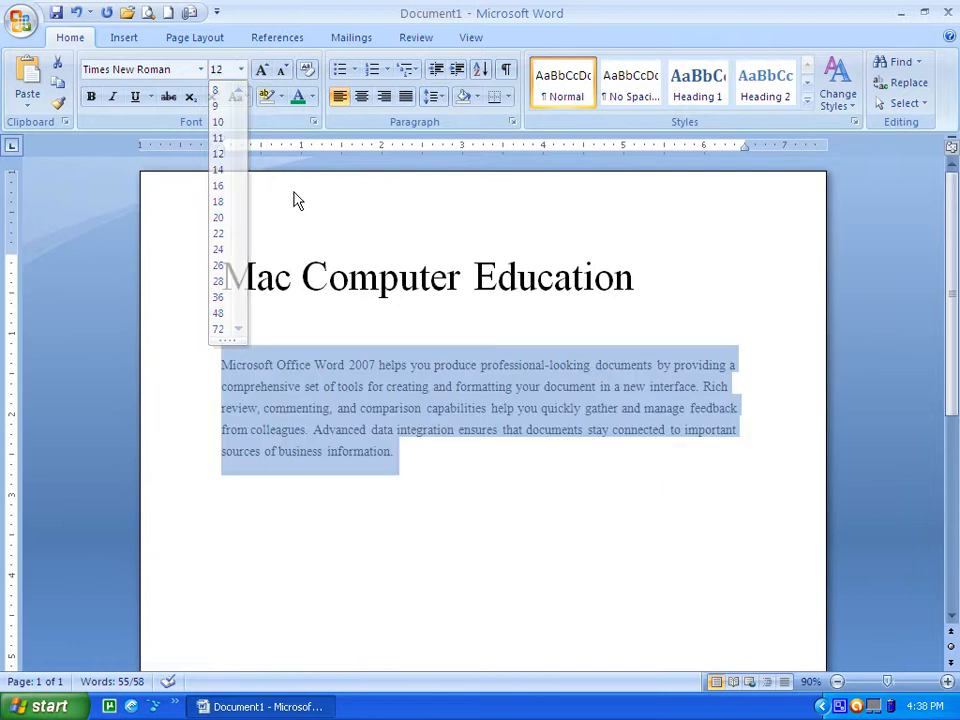
pyautogui.click(260, 72)
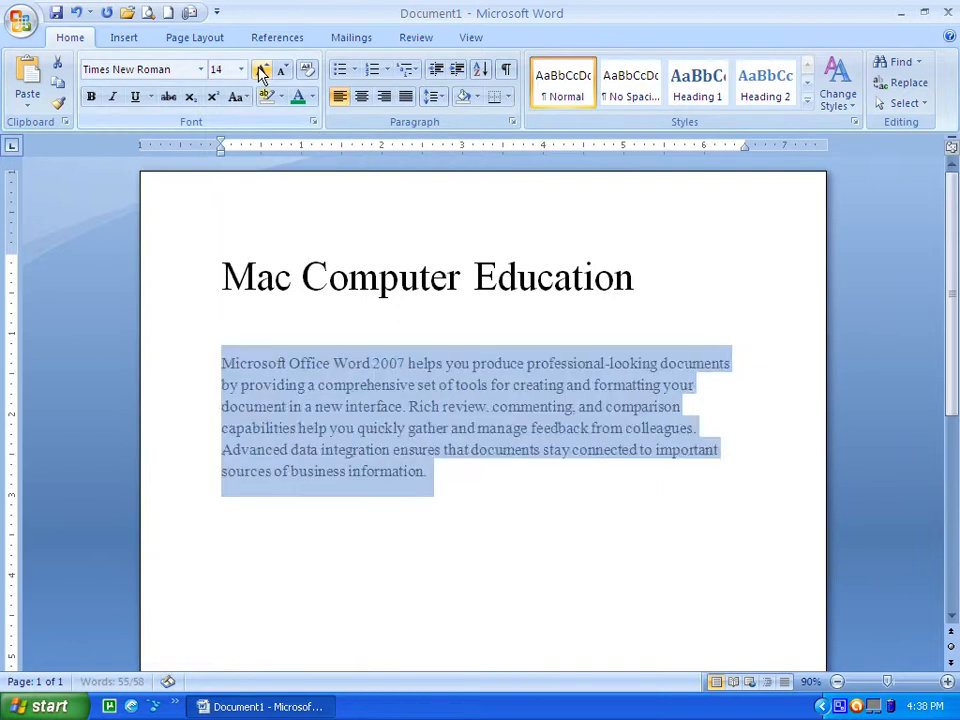
pyautogui.click(260, 72)
pyautogui.click(260, 72)
pyautogui.click(260, 72)
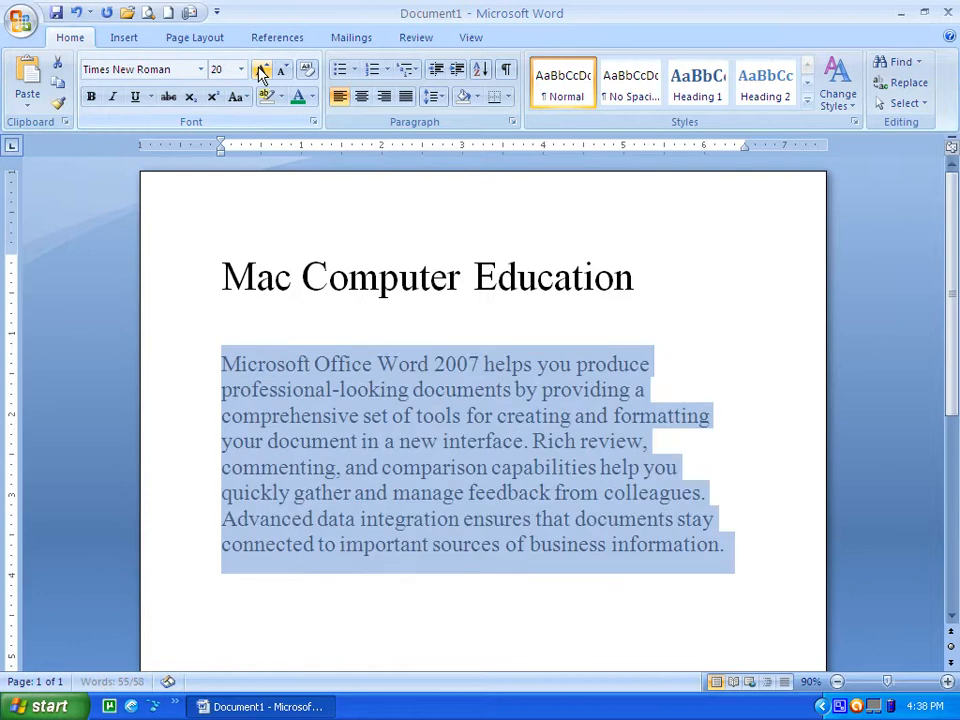
# Step: Reduce the pasted paragraph's text in increments to size 12 with Shrink Font
pyautogui.click(284, 72)
pyautogui.click(284, 72)
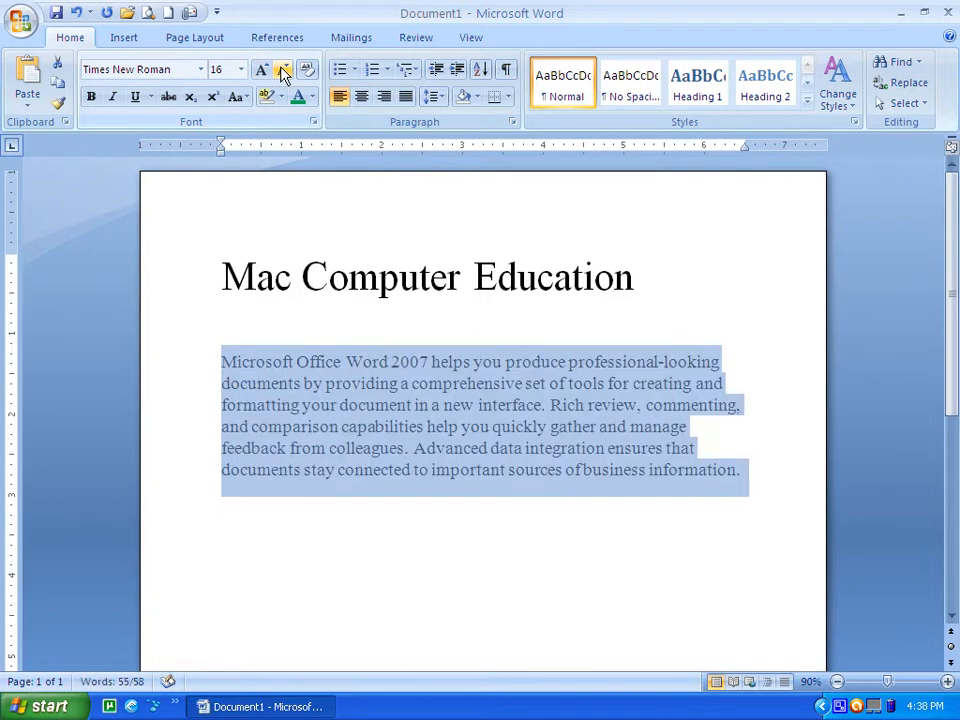
pyautogui.click(284, 72)
pyautogui.click(284, 72)
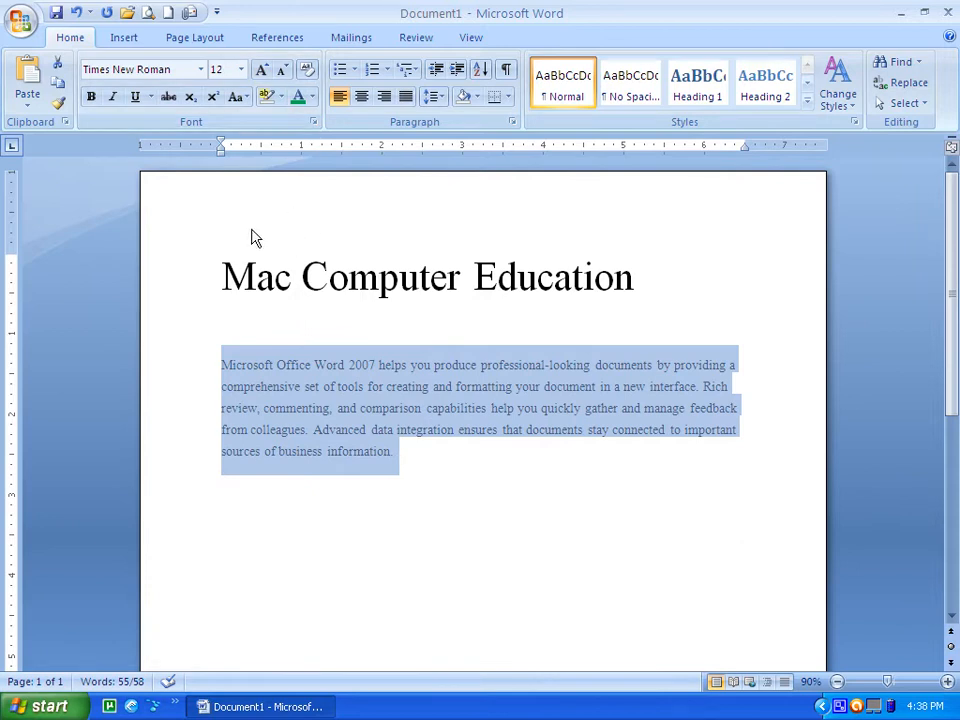
pyautogui.click(264, 206)
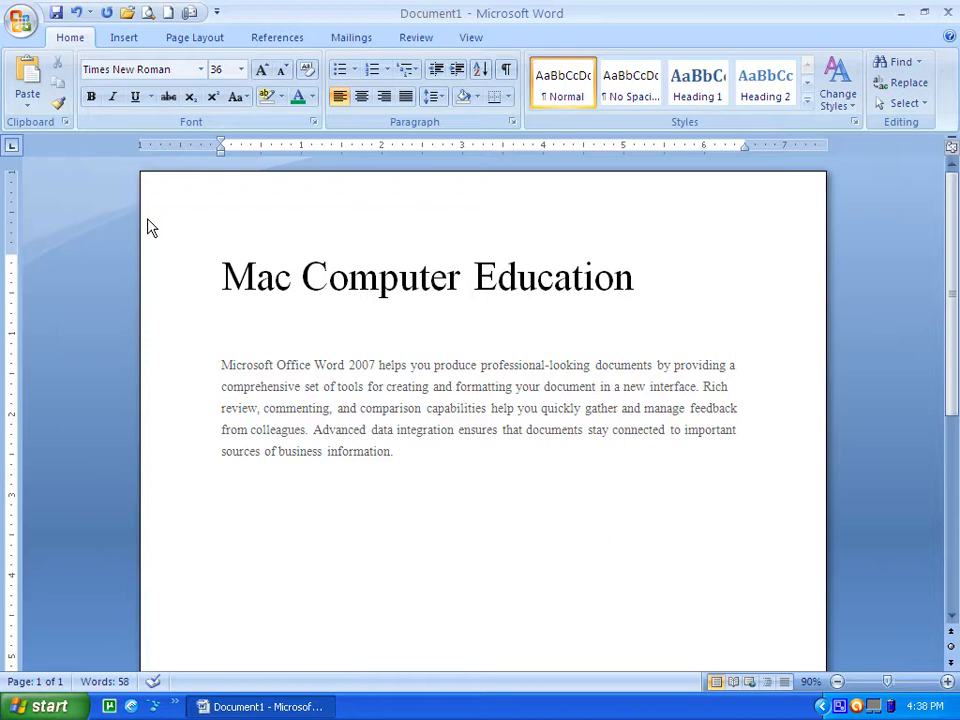
# Step: Try bold formatting on the heading "Mac Computer Education" and return it to regular weight
pyautogui.moveTo(232, 282); pyautogui.dragTo(690, 283)
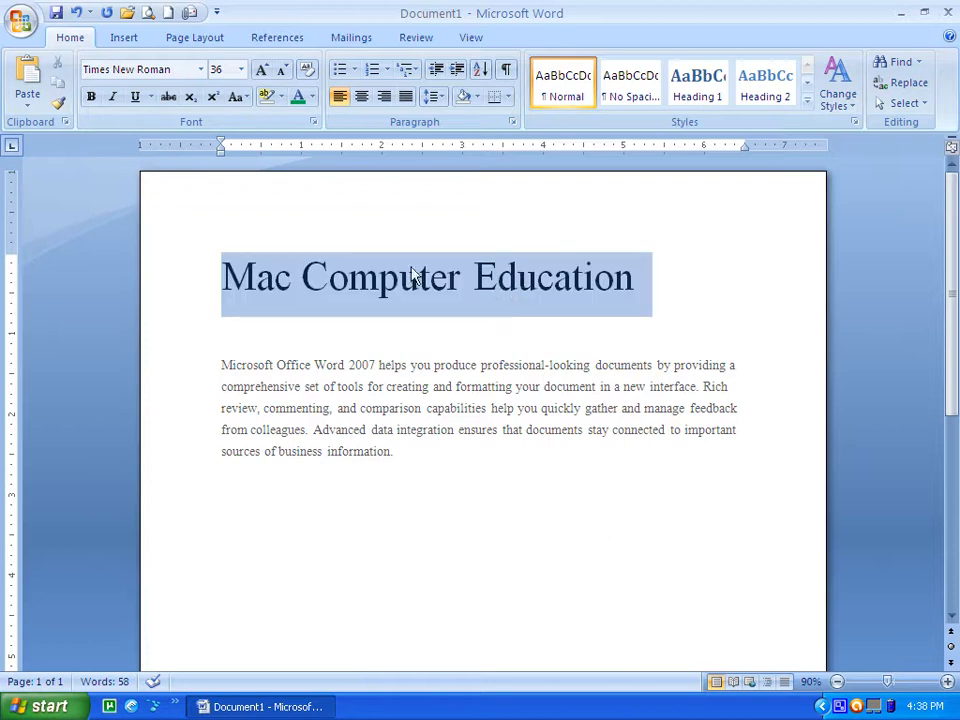
pyautogui.click(91, 97)
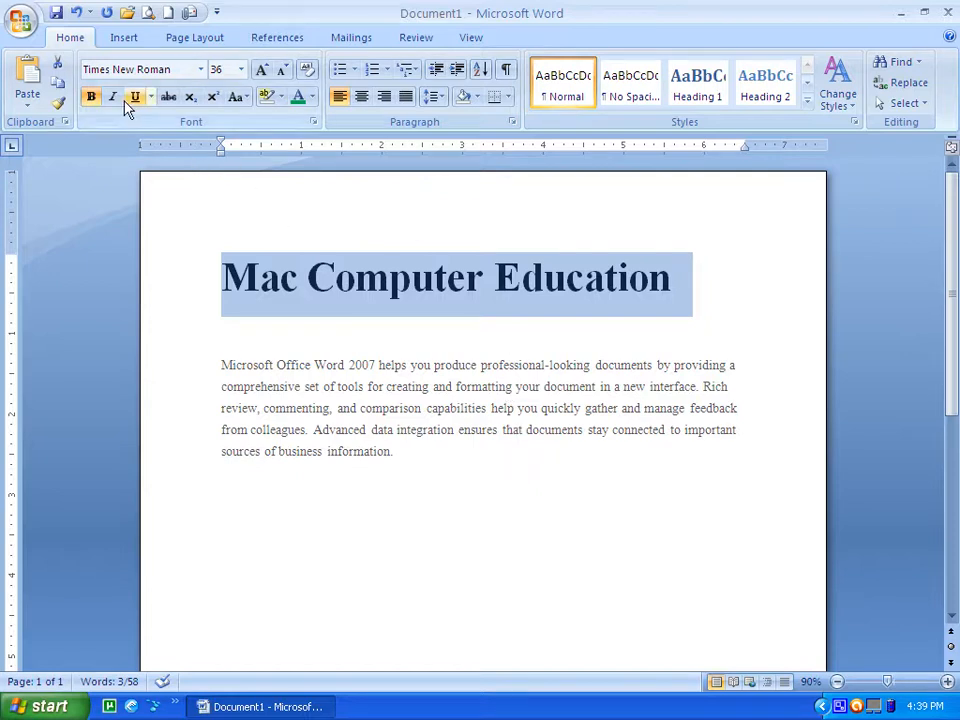
pyautogui.click(91, 99)
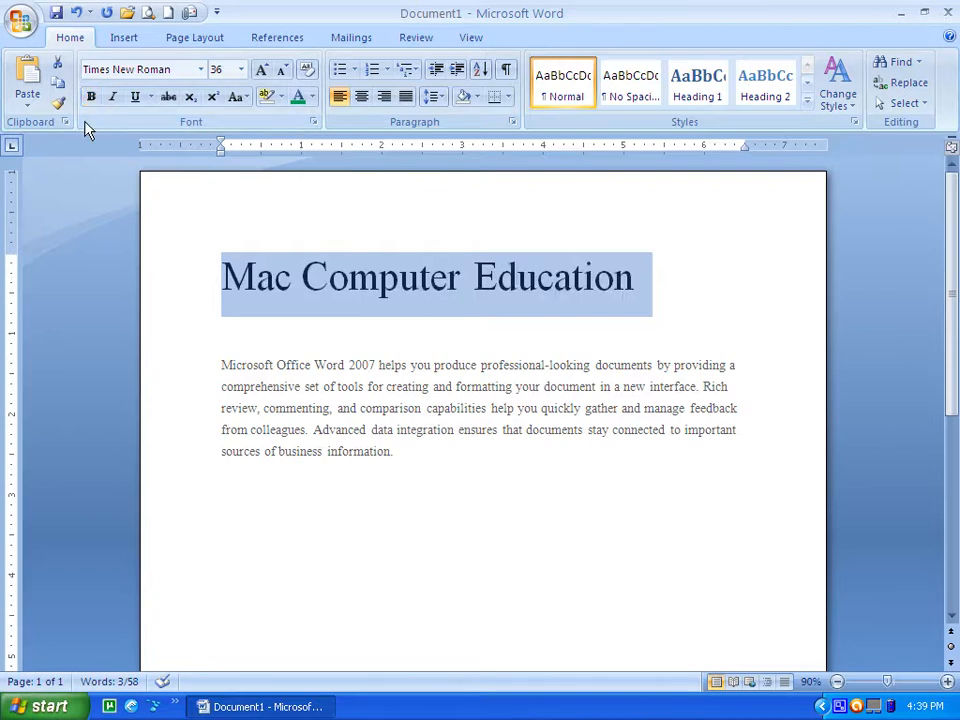
pyautogui.click(92, 103)
pyautogui.click(92, 103)
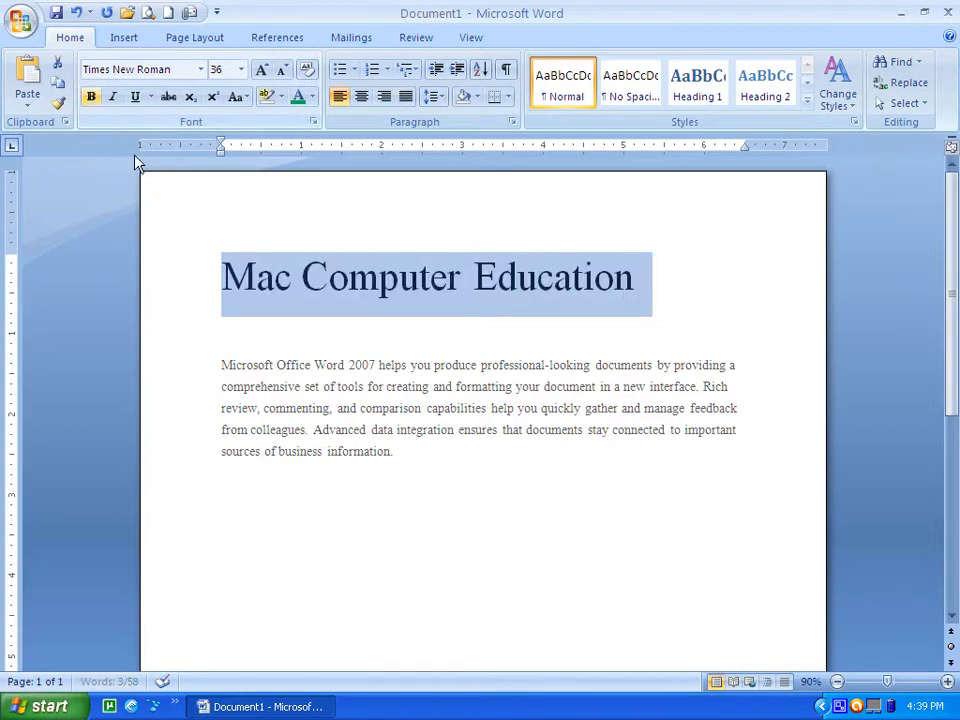
# Step: Try italic and combined bold italic on the heading, and clear both styles
pyautogui.click(114, 98)
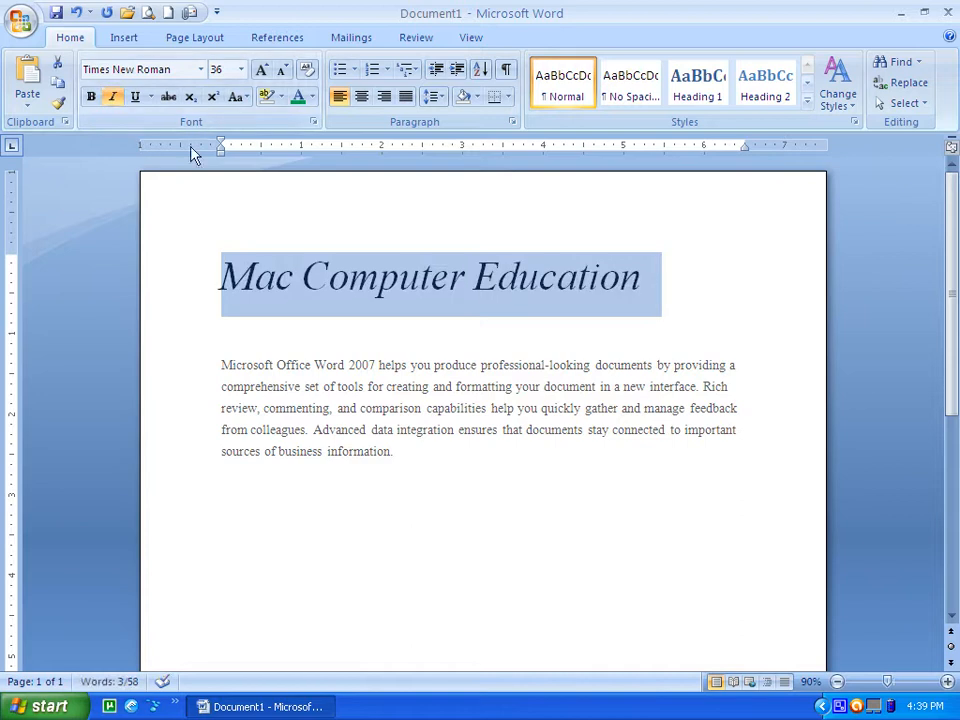
pyautogui.click(92, 97)
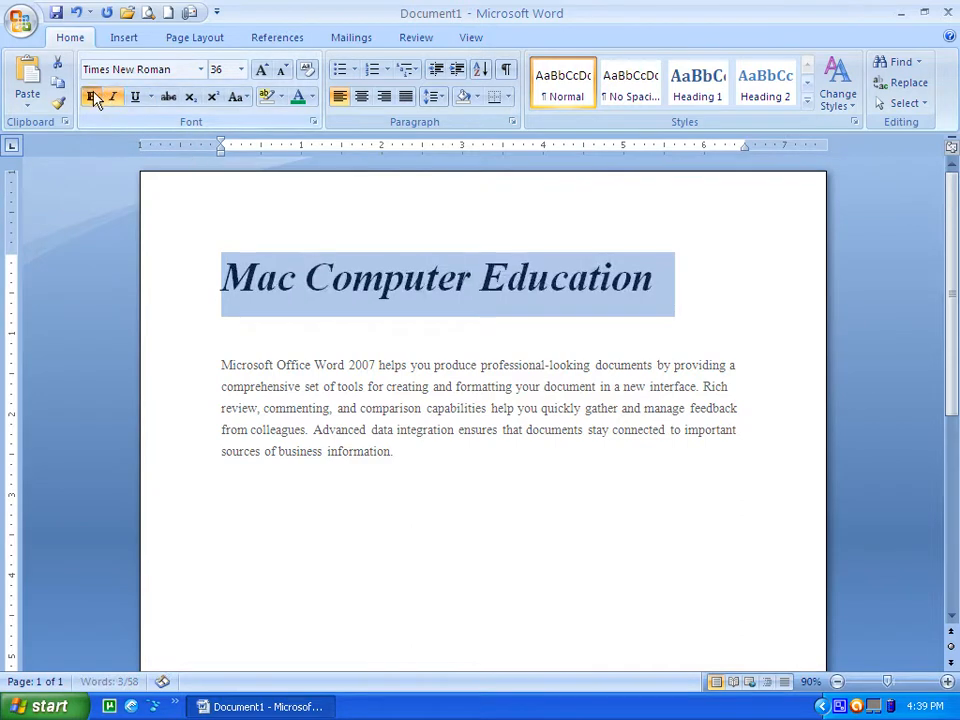
pyautogui.click(92, 98)
pyautogui.click(117, 105)
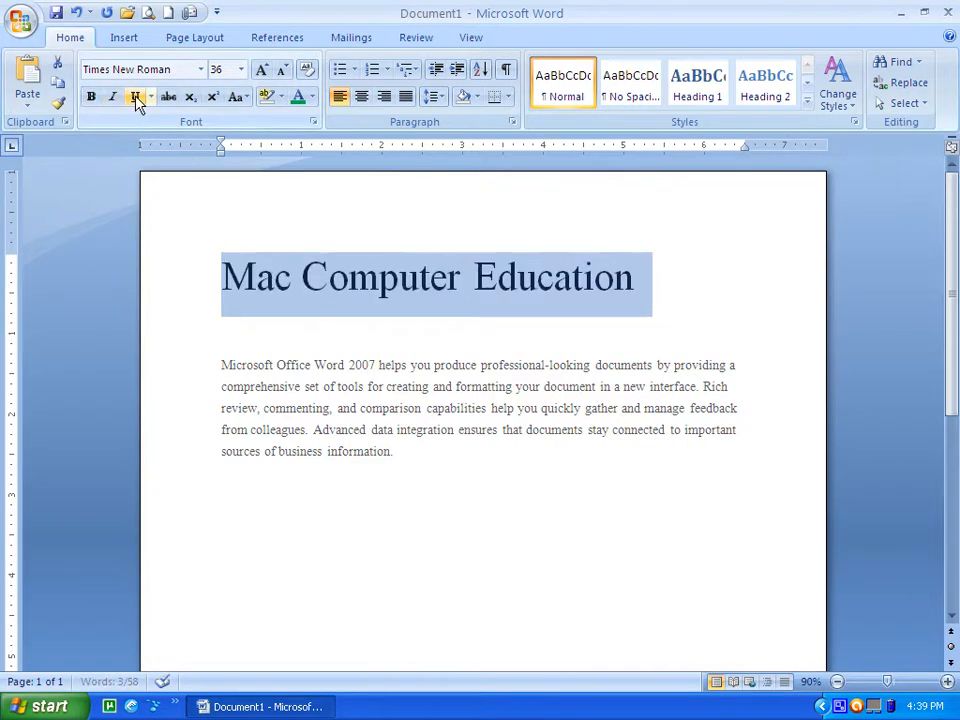
# Step: Apply a double underline to the heading "Mac Computer Education"
pyautogui.click(139, 99)
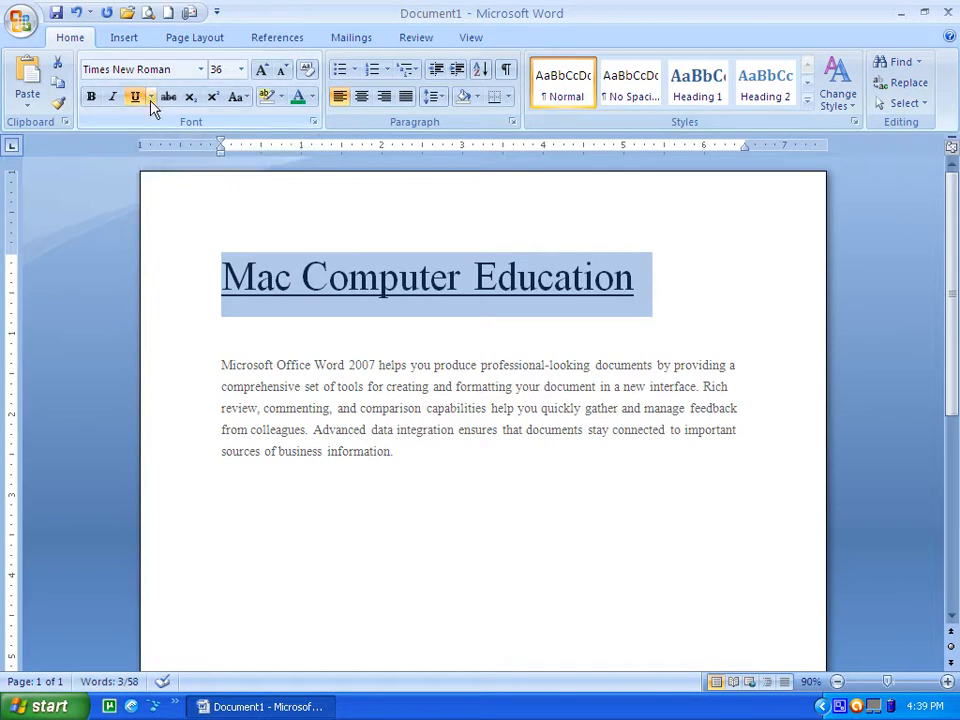
pyautogui.click(151, 100)
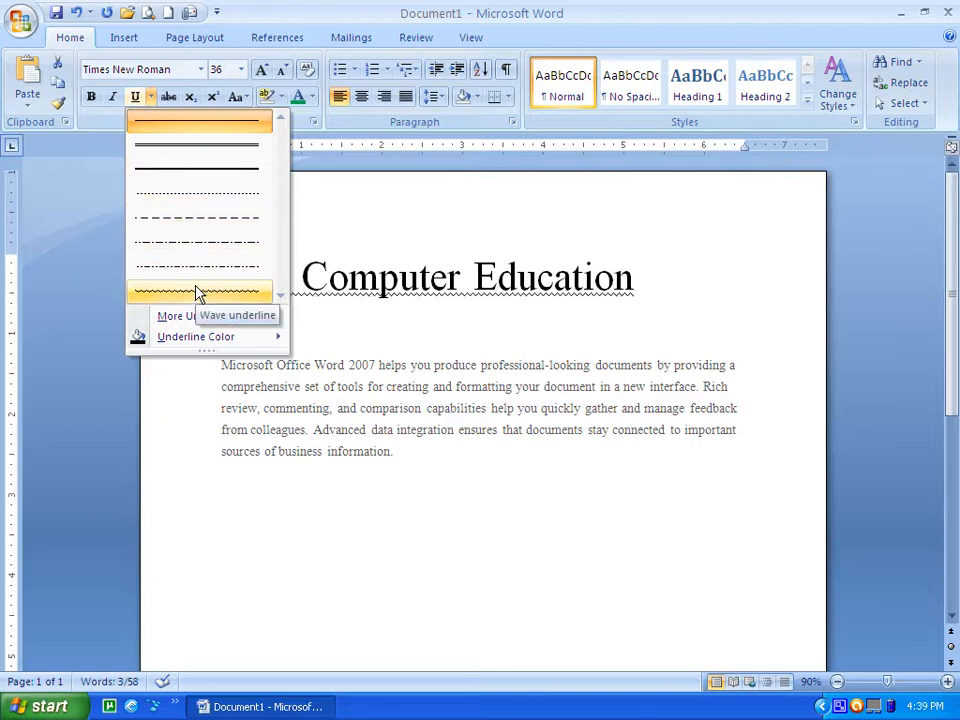
pyautogui.click(193, 150)
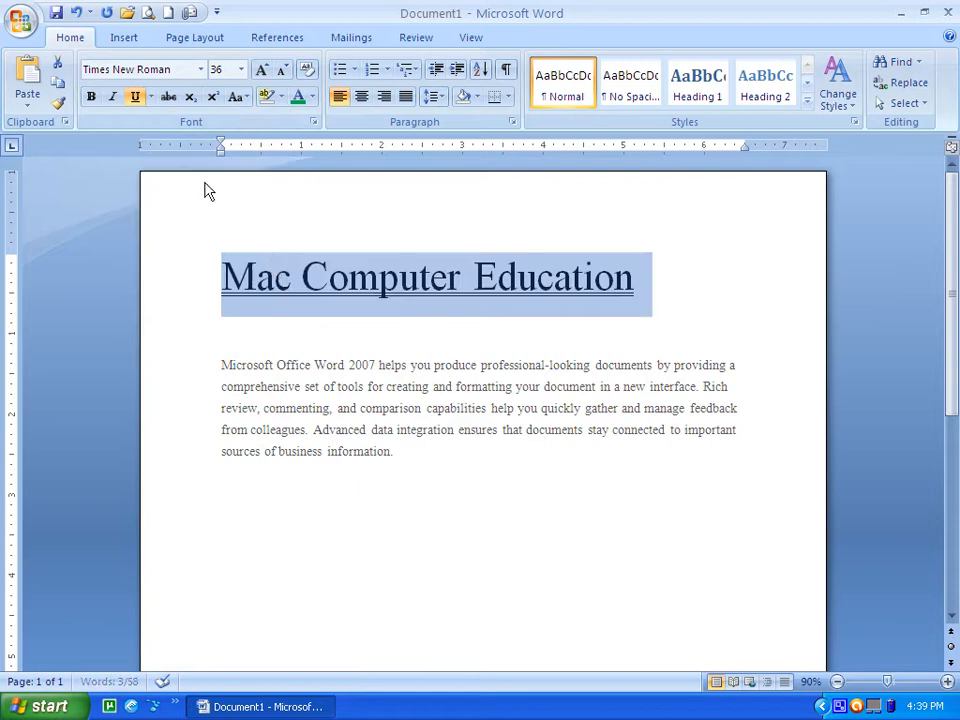
# Step: Set the heading's underline color to the standard red
pyautogui.click(150, 97)
pyautogui.moveTo(197, 345)
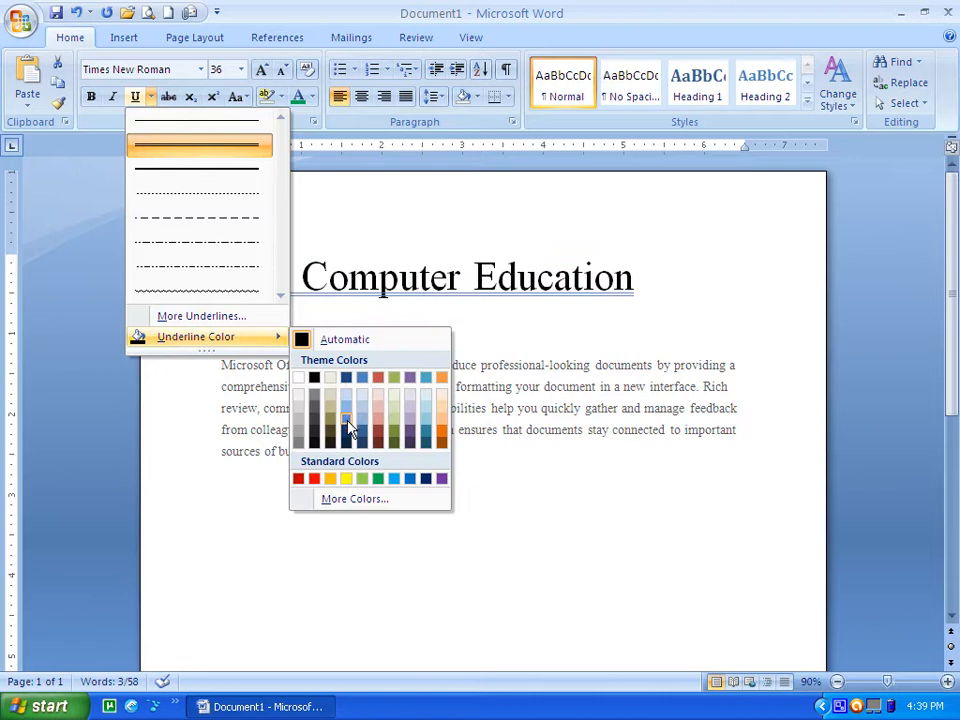
pyautogui.click(315, 480)
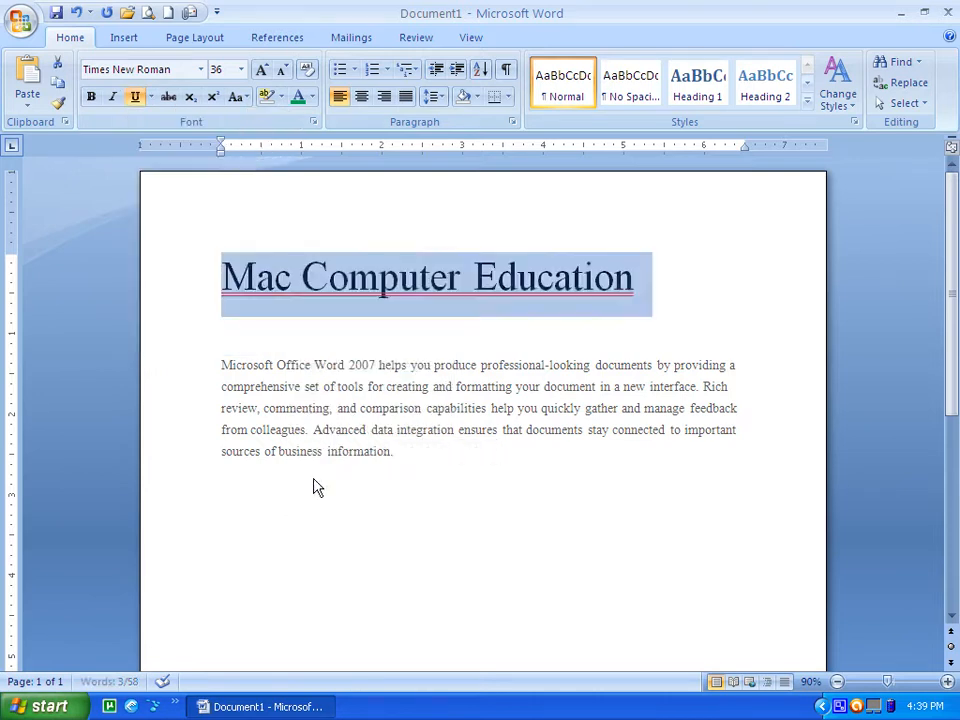
pyautogui.click(208, 370)
pyautogui.click(485, 330)
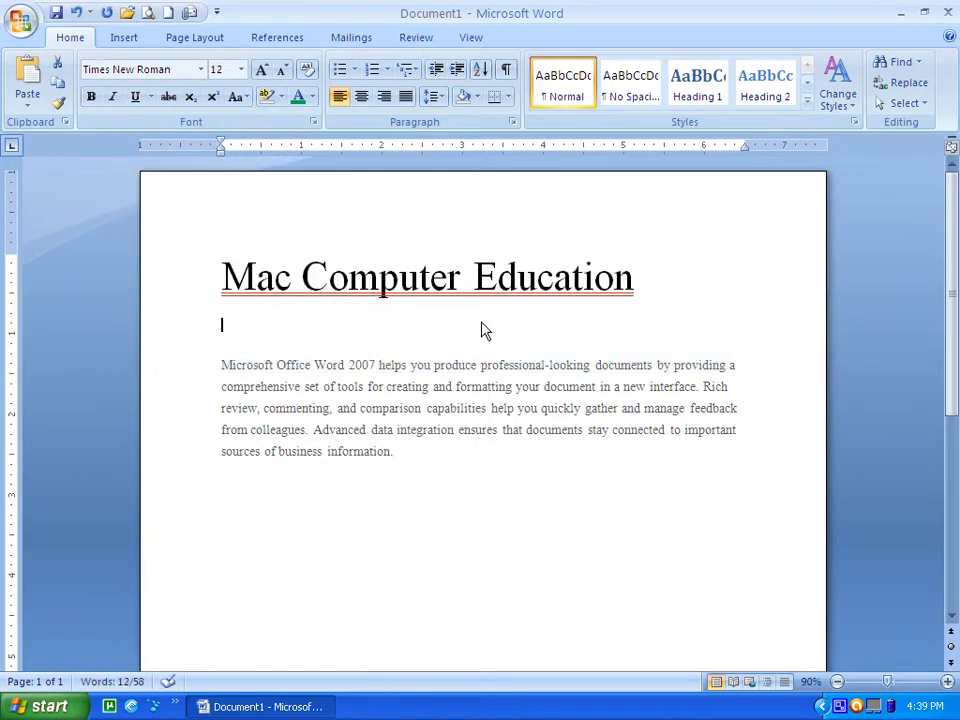
# Step: Try strikethrough on the heading "Mac Computer Education" and remove it
pyautogui.moveTo(660, 313); pyautogui.dragTo(242, 257)
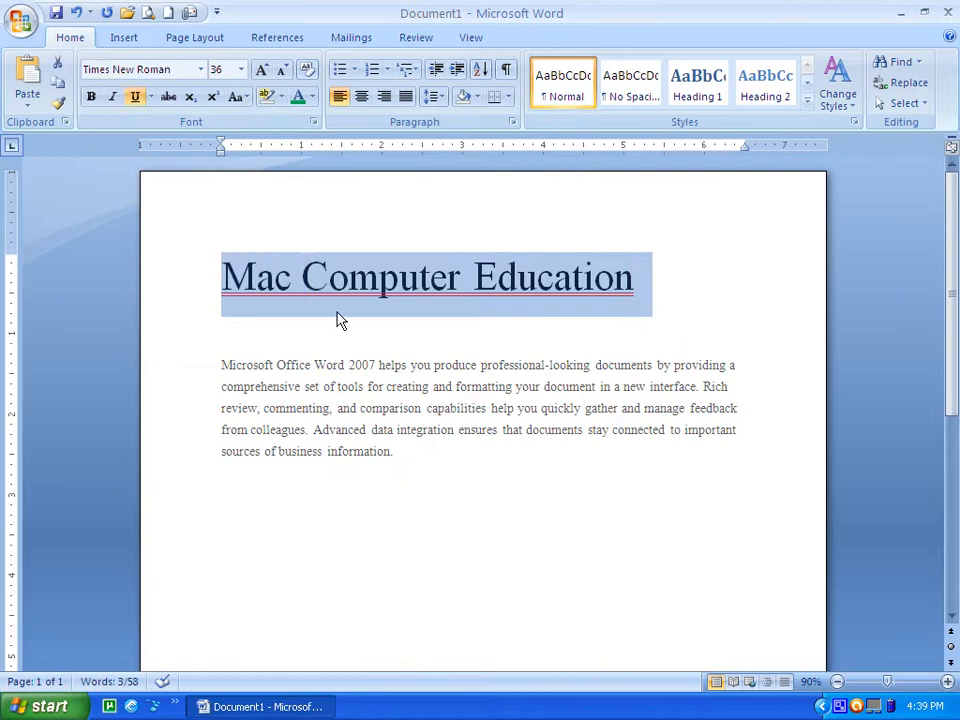
pyautogui.click(170, 100)
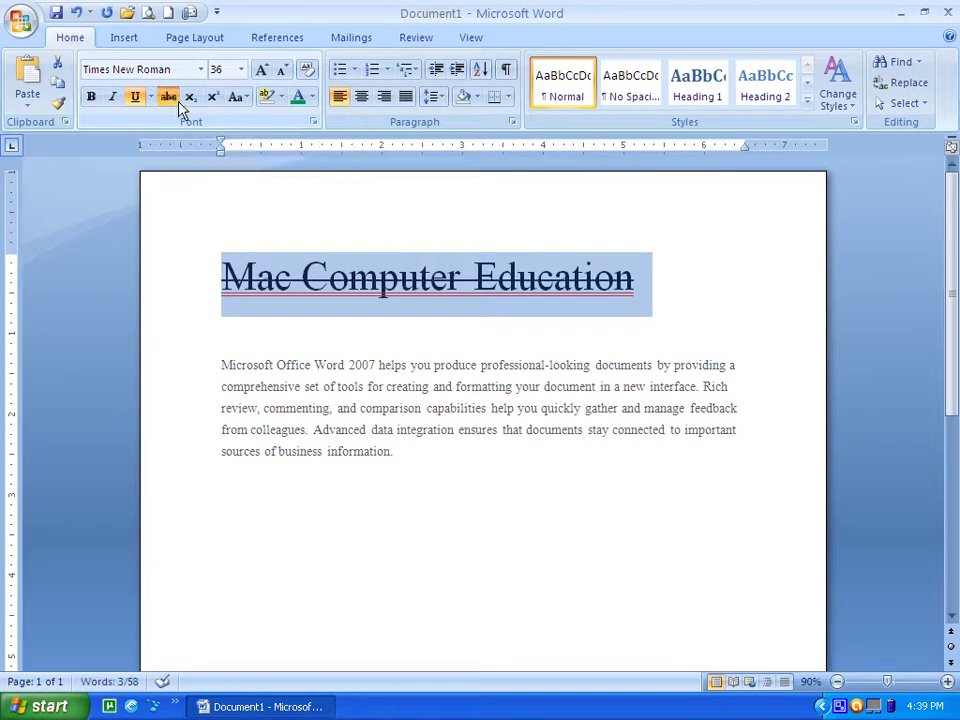
pyautogui.click(168, 100)
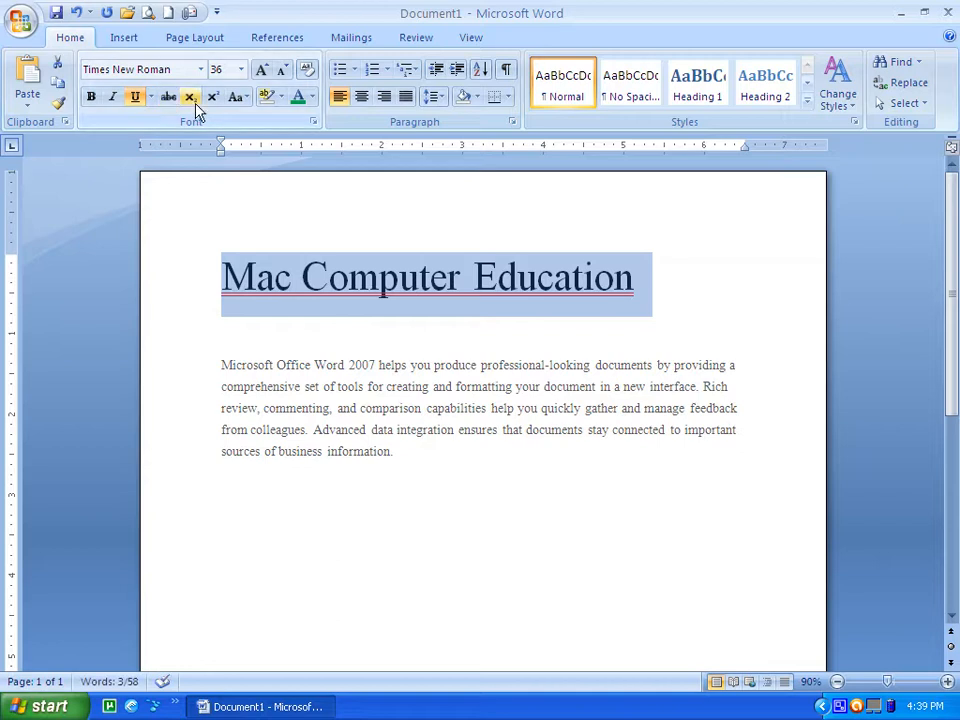
pyautogui.click(265, 228)
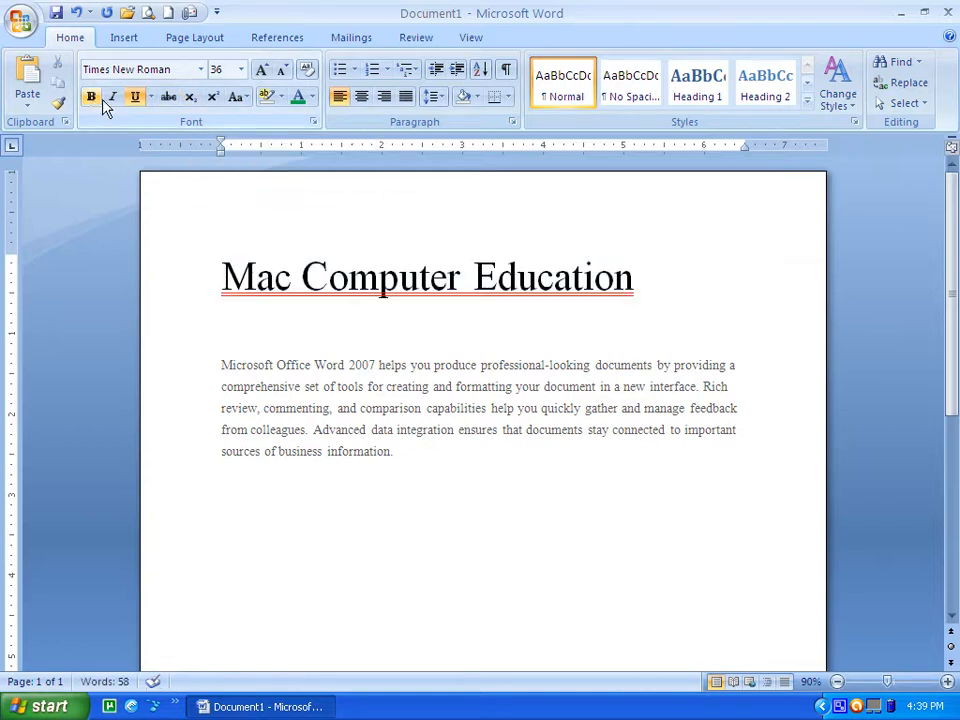
pyautogui.click(150, 97)
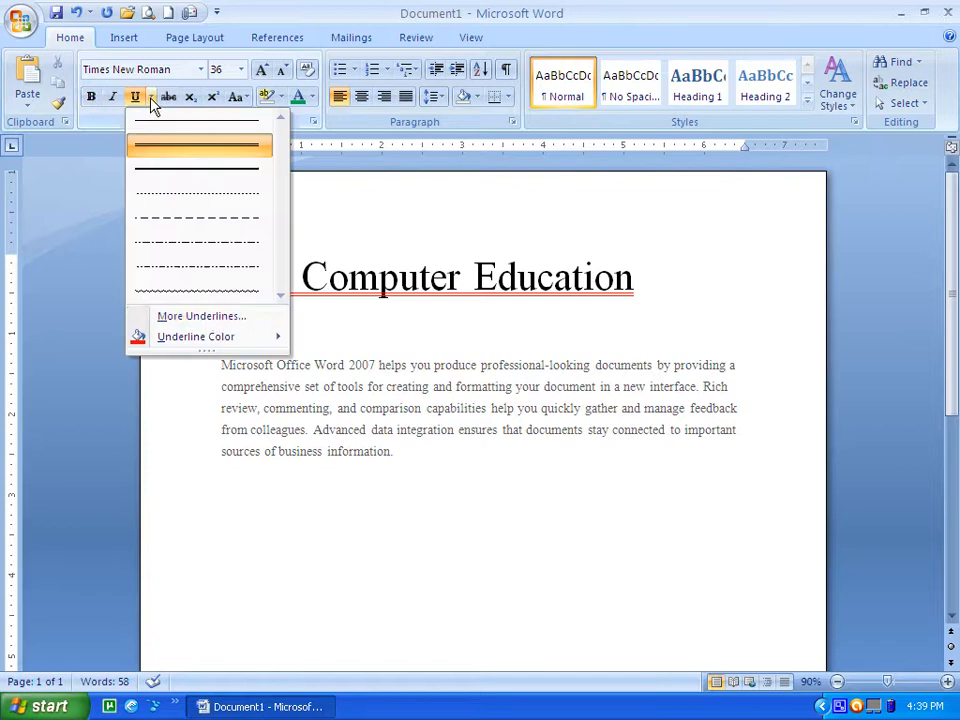
pyautogui.moveTo(240, 342)
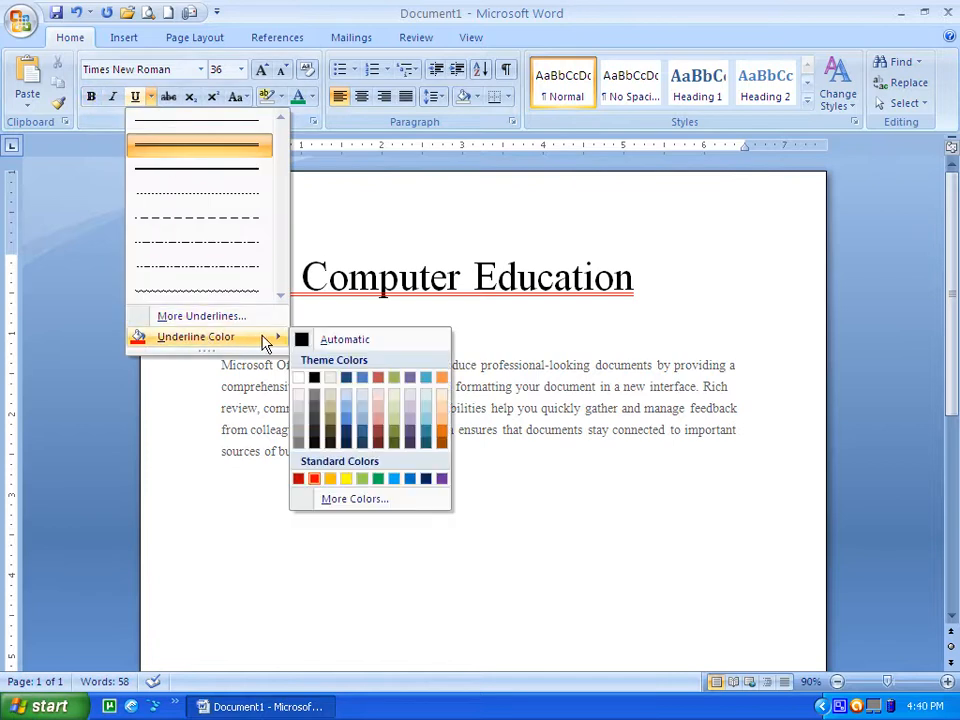
pyautogui.click(377, 225)
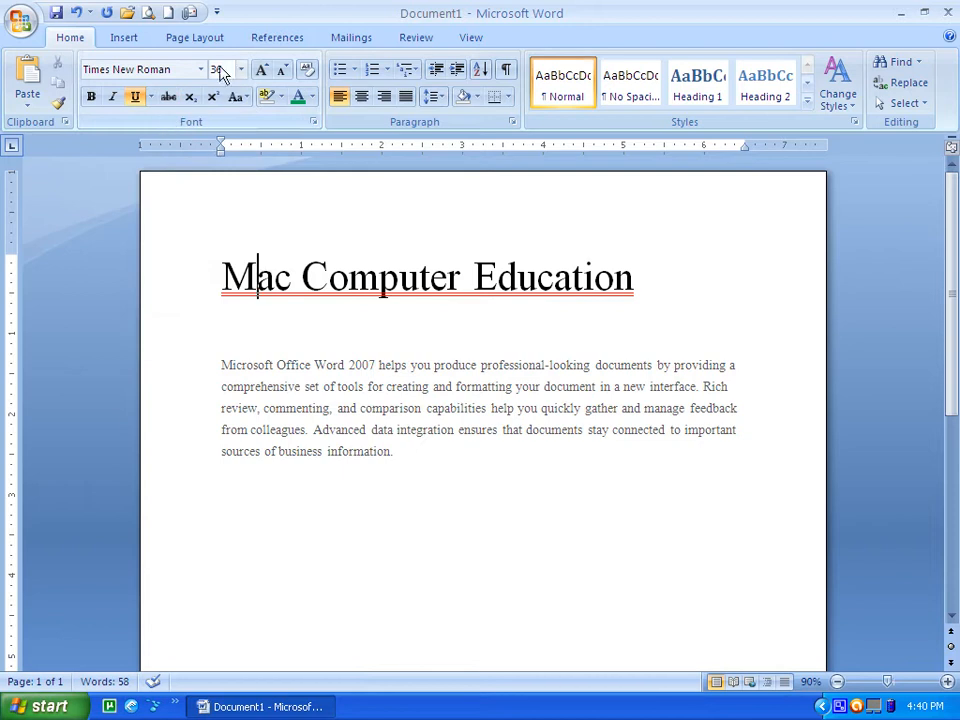
pyautogui.click(150, 78)
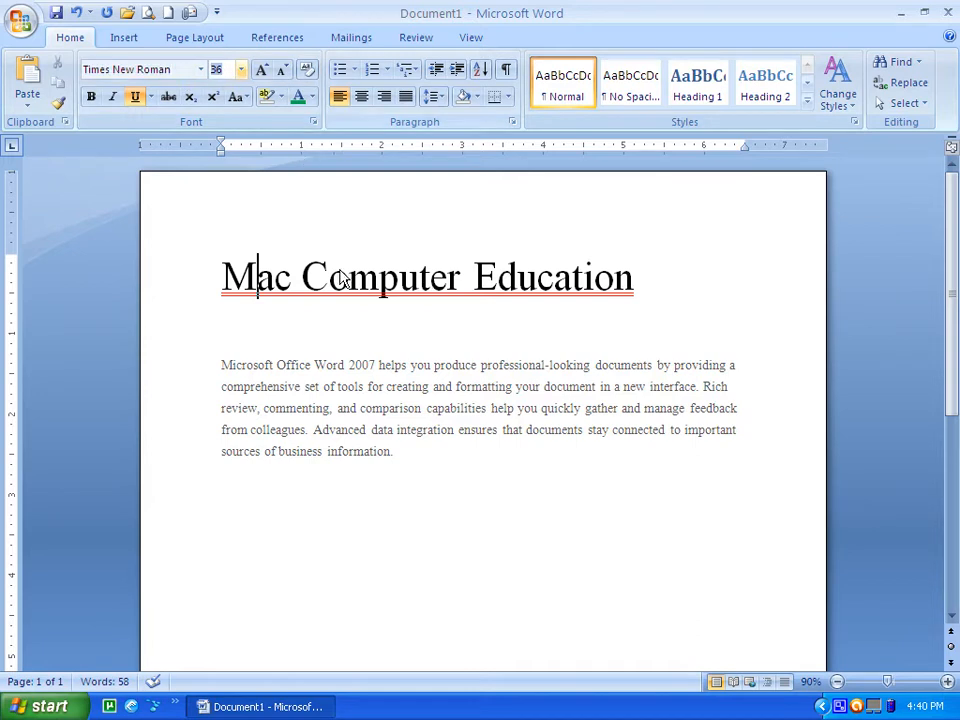
# Step: Add the line "X2 = y2 = z2" below the pasted paragraph
pyautogui.click(481, 450)
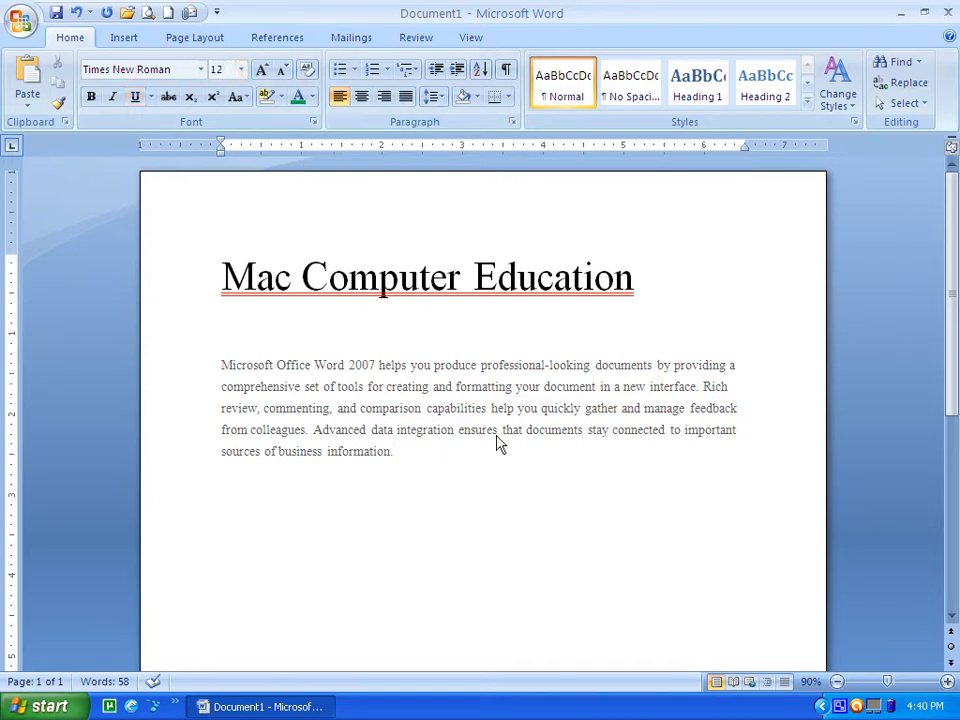
pyautogui.press('Return')
pyautogui.write('X2 = y2 = z2')
# Step: Correct the equation line to read "X2+ Y2 = Z2", with capital Y and Z and a plus sign after X2
pyautogui.moveTo(259, 493); pyautogui.dragTo(252, 493)
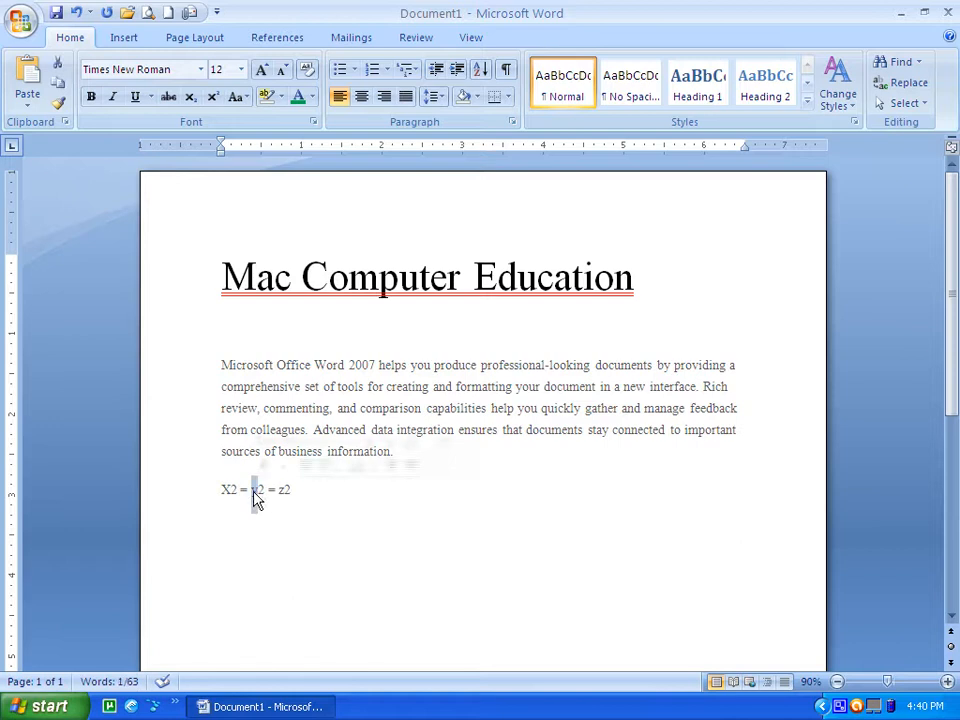
pyautogui.write('Y')
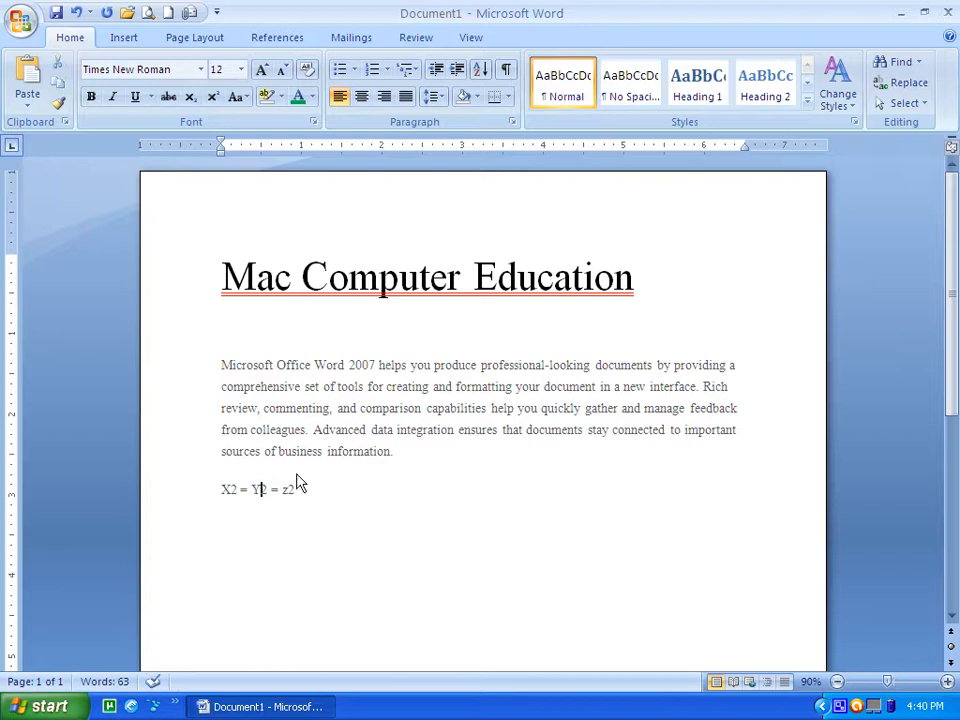
pyautogui.doubleClick(242, 490)
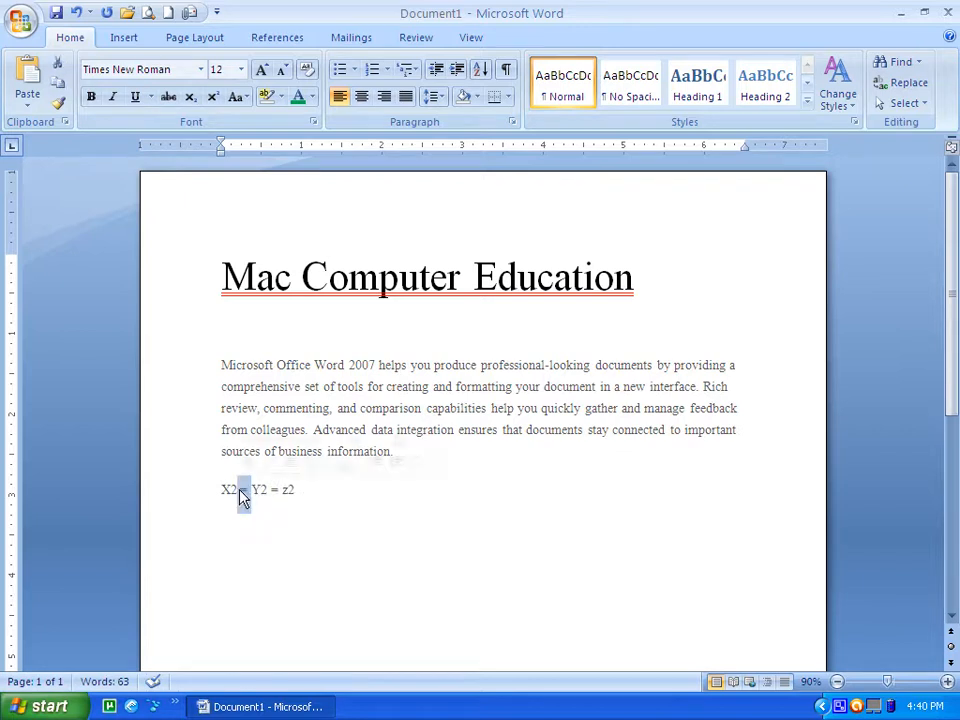
pyautogui.write('-')
pyautogui.moveTo(286, 493); pyautogui.dragTo(276, 493)
pyautogui.write('Z')
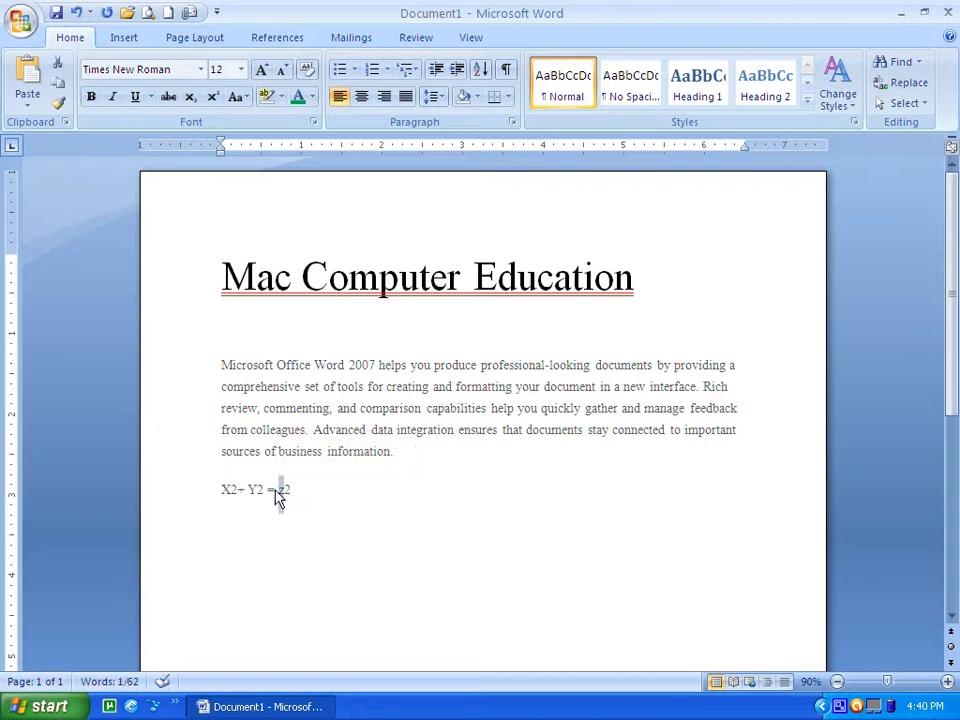
pyautogui.click(379, 549)
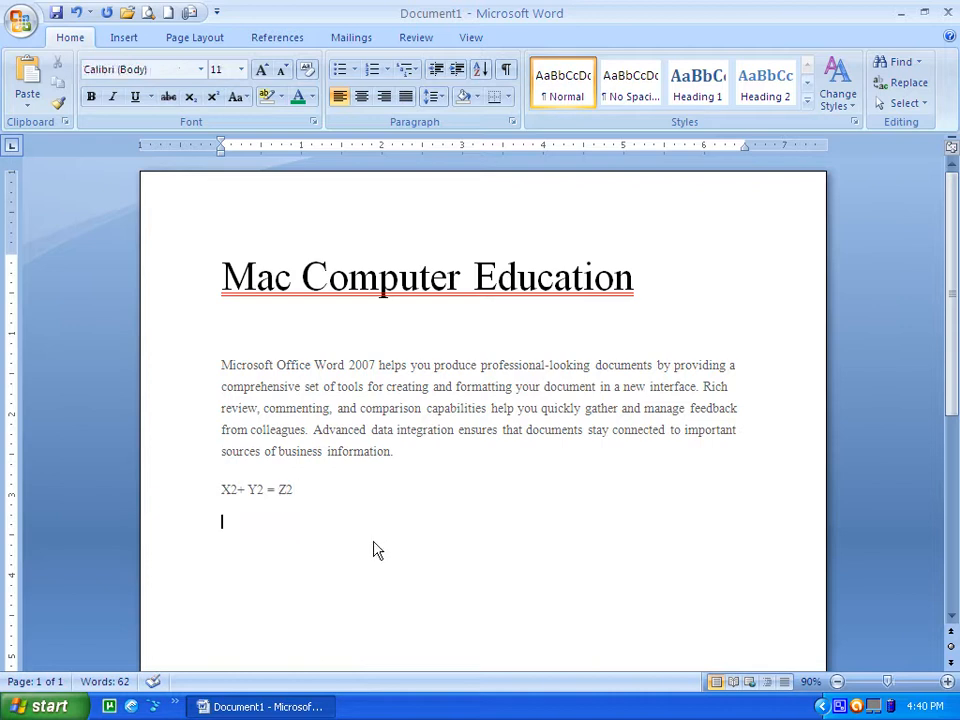
# Step: Format each 2 in the equation "X2+ Y2 = Z2" as superscript
pyautogui.click(232, 487)
pyautogui.moveTo(232, 487); pyautogui.dragTo(237, 487)
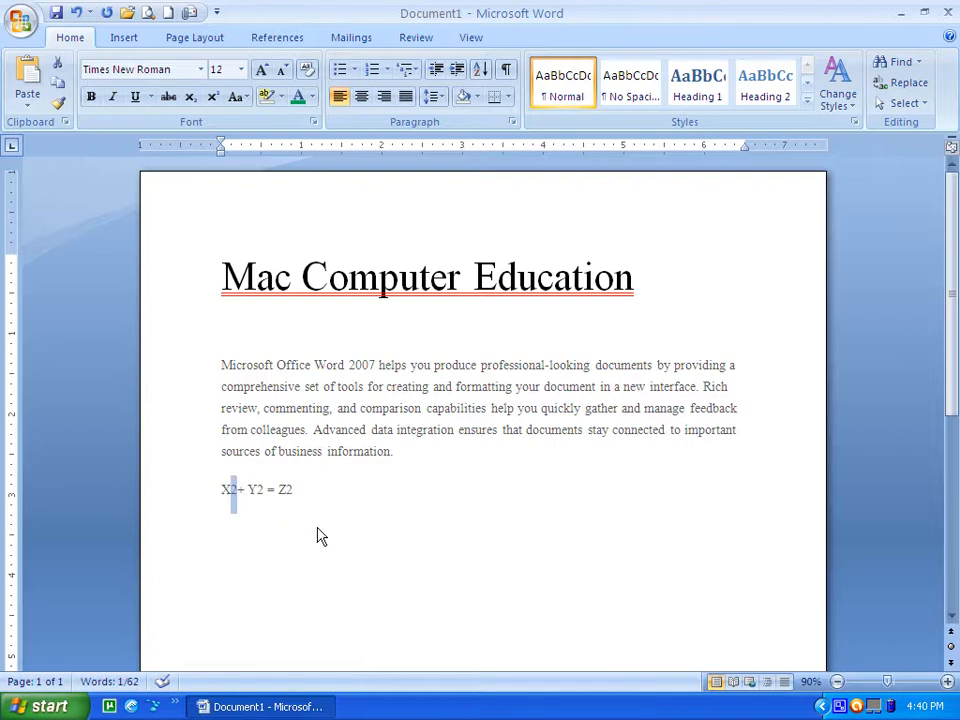
pyautogui.click(212, 96)
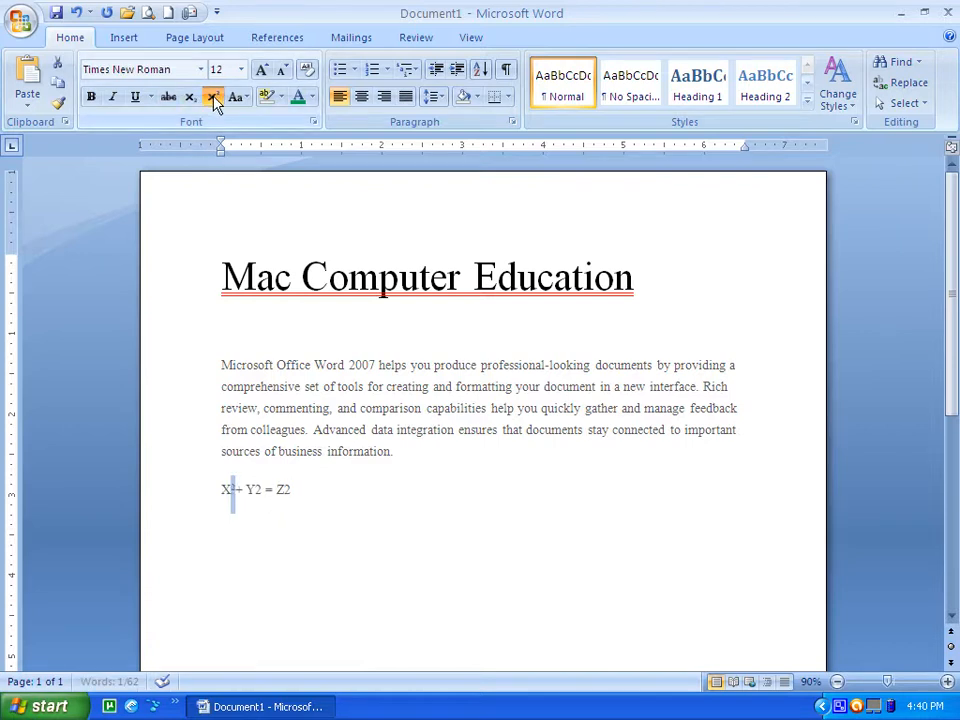
pyautogui.click(283, 521)
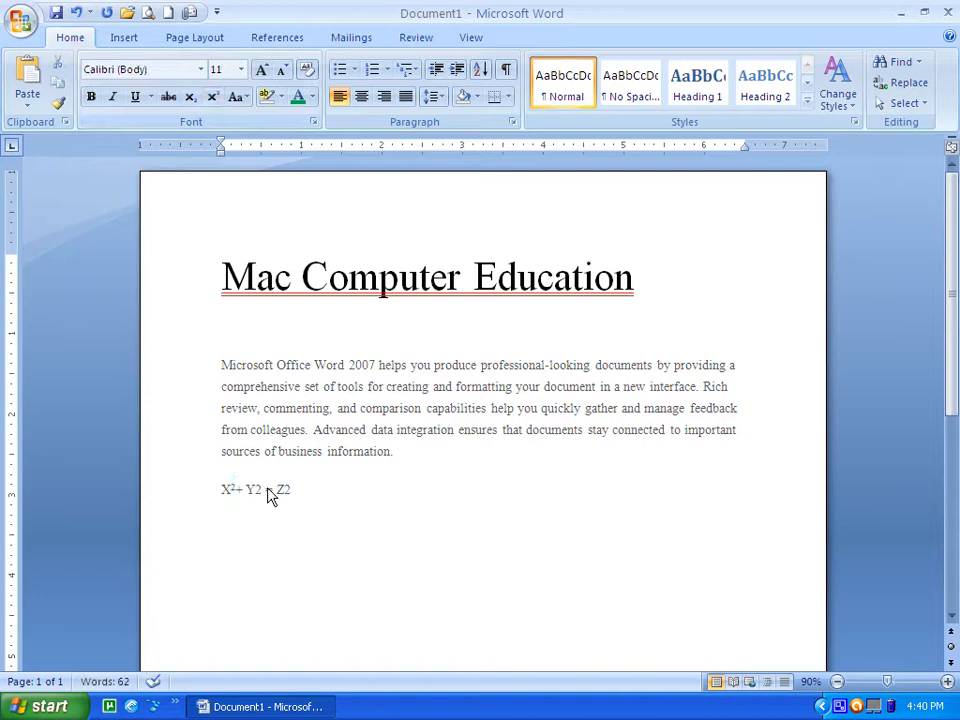
pyautogui.moveTo(256, 492); pyautogui.dragTo(266, 500)
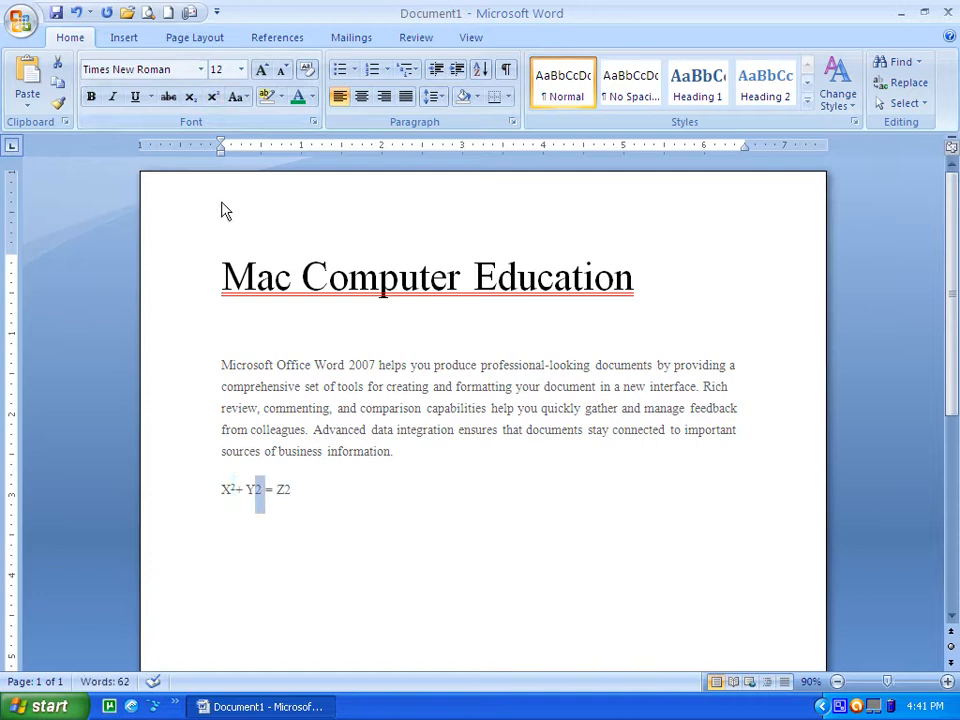
pyautogui.click(212, 96)
pyautogui.click(286, 496)
pyautogui.moveTo(290, 491); pyautogui.dragTo(282, 491)
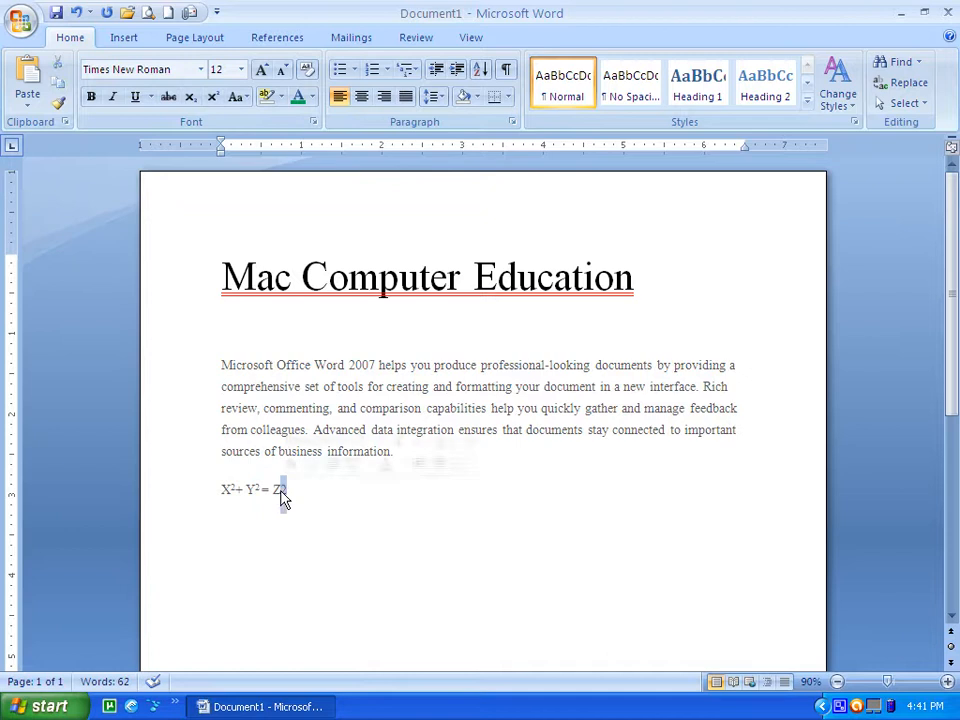
pyautogui.click(212, 96)
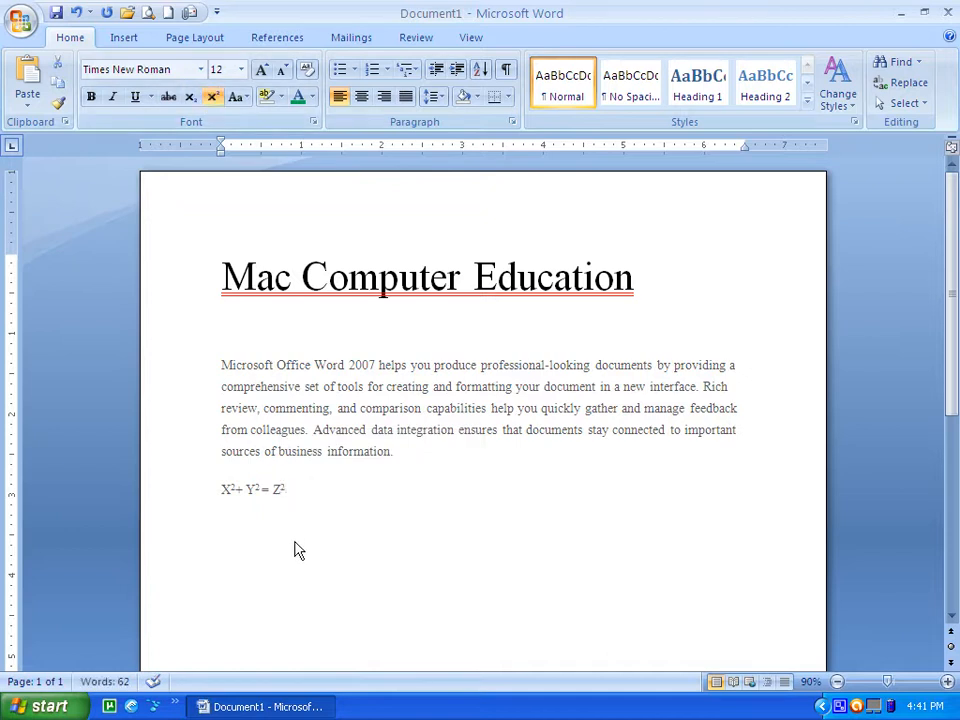
pyautogui.press('Return')
pyautogui.press('Return')
pyautogui.write('ju8u8')
pyautogui.moveTo(268, 579); pyautogui.dragTo(221, 557)
pyautogui.click(212, 96)
pyautogui.moveTo(276, 571); pyautogui.dragTo(205, 530)
pyautogui.press('BackSpace')
pyautogui.press('BackSpace')
# Step: Turn off superscript and add the line "1st 2nd 3rd" below the equation
pyautogui.press('Return')
pyautogui.click(213, 96)
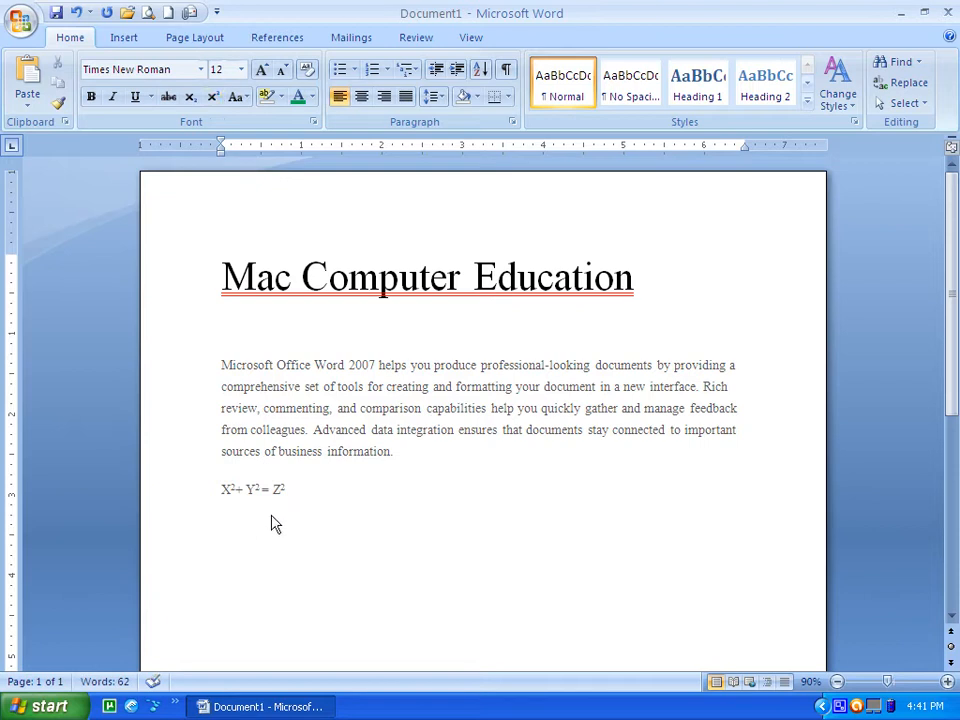
pyautogui.write('1s')
pyautogui.write('t')
pyautogui.write(' 2')
pyautogui.write('nd ')
pyautogui.write('3rd')
# Step: Add the formula "H2O" on a new line below the ordinals, with its 2 as subscript
pyautogui.write('H')
pyautogui.write('2O')
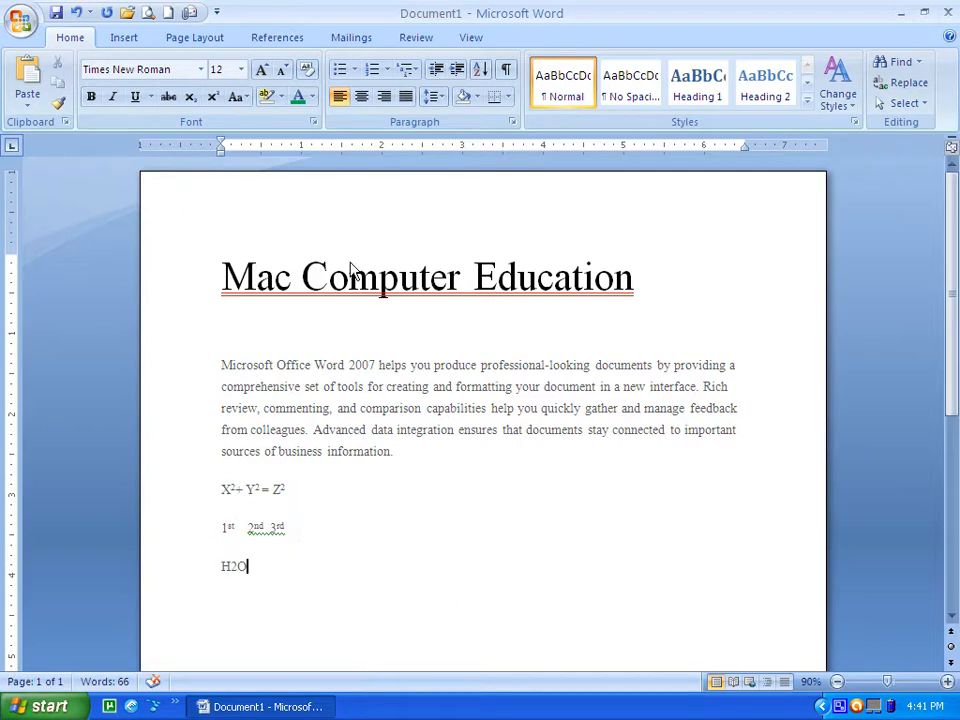
pyautogui.moveTo(244, 577); pyautogui.dragTo(235, 578)
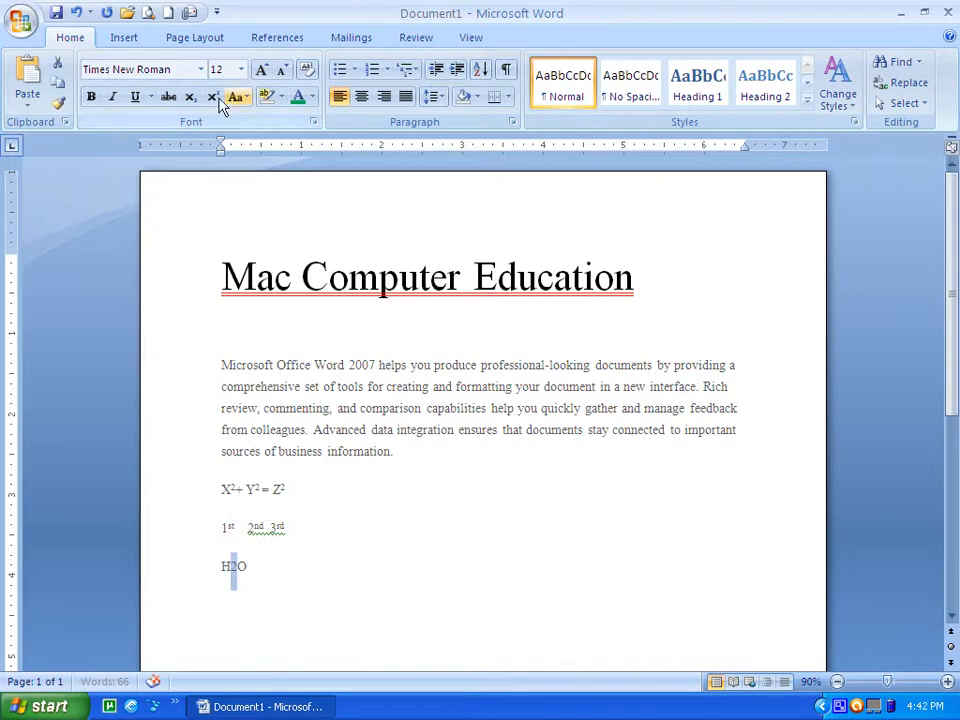
pyautogui.click(190, 97)
pyautogui.click(268, 578)
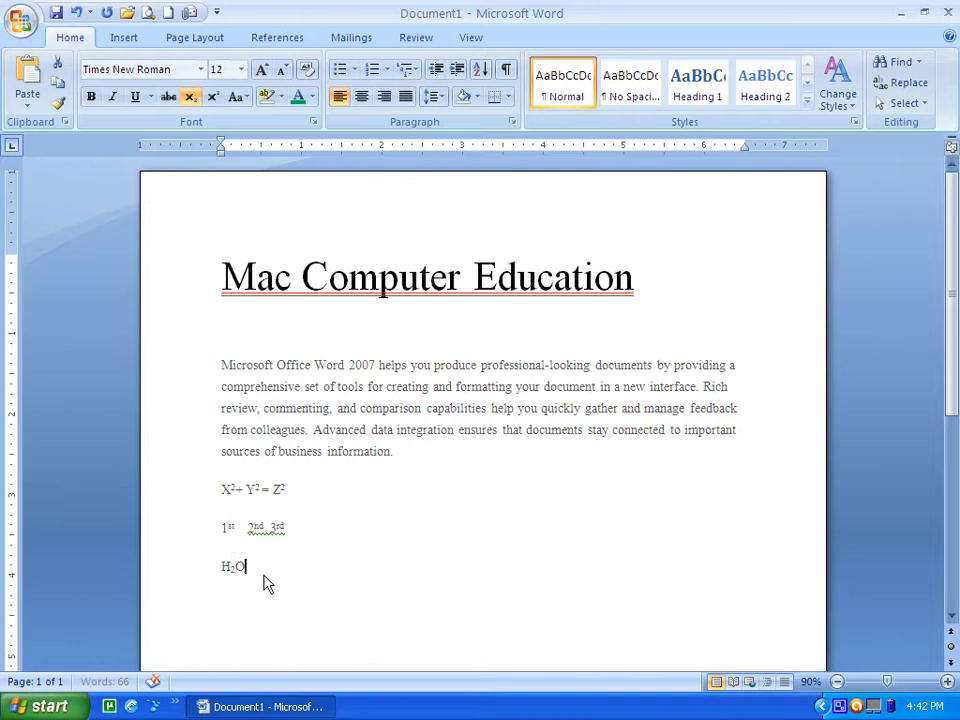
# Step: Add the formula "H2SO4" on the line below H2O, with its 2 and 4 as subscript
pyautogui.press('Return')
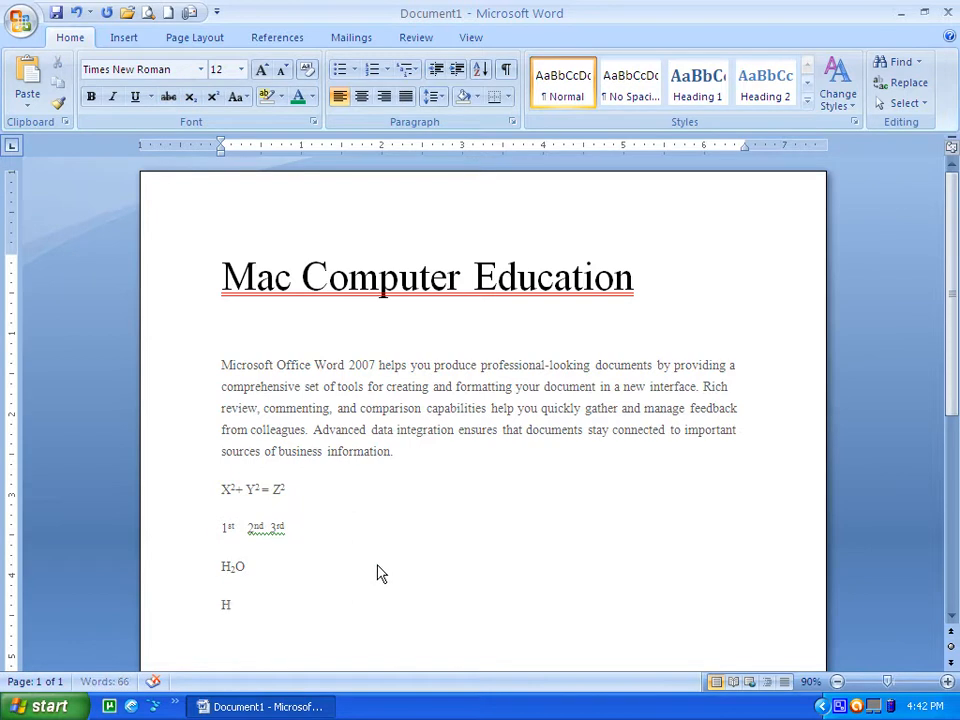
pyautogui.write('H2')
pyautogui.write('SO4')
pyautogui.moveTo(236, 608); pyautogui.dragTo(232, 608)
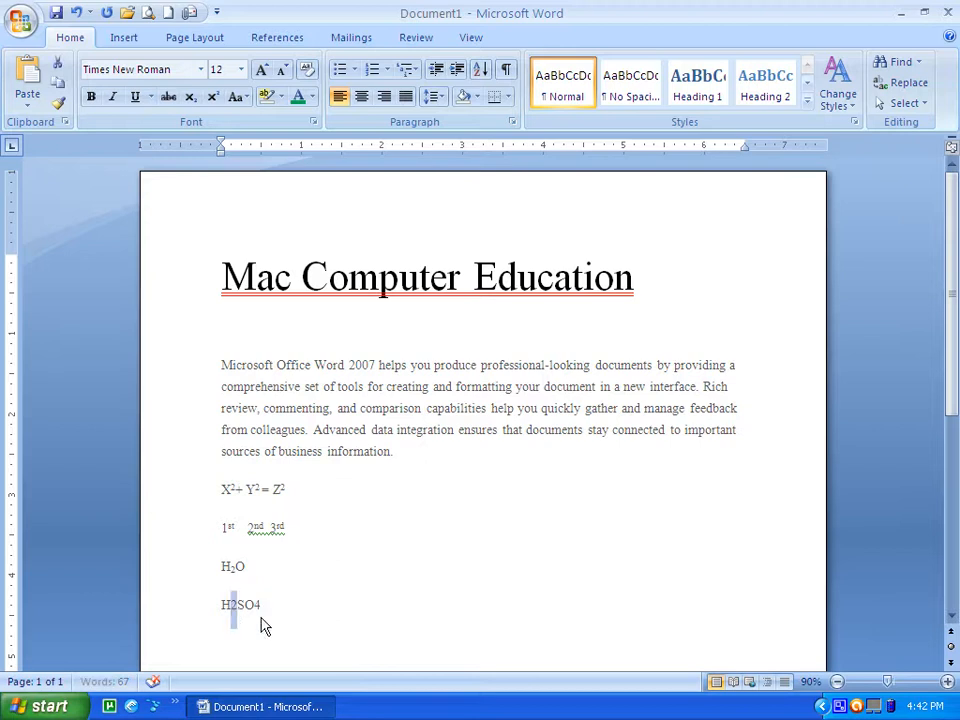
pyautogui.click(189, 97)
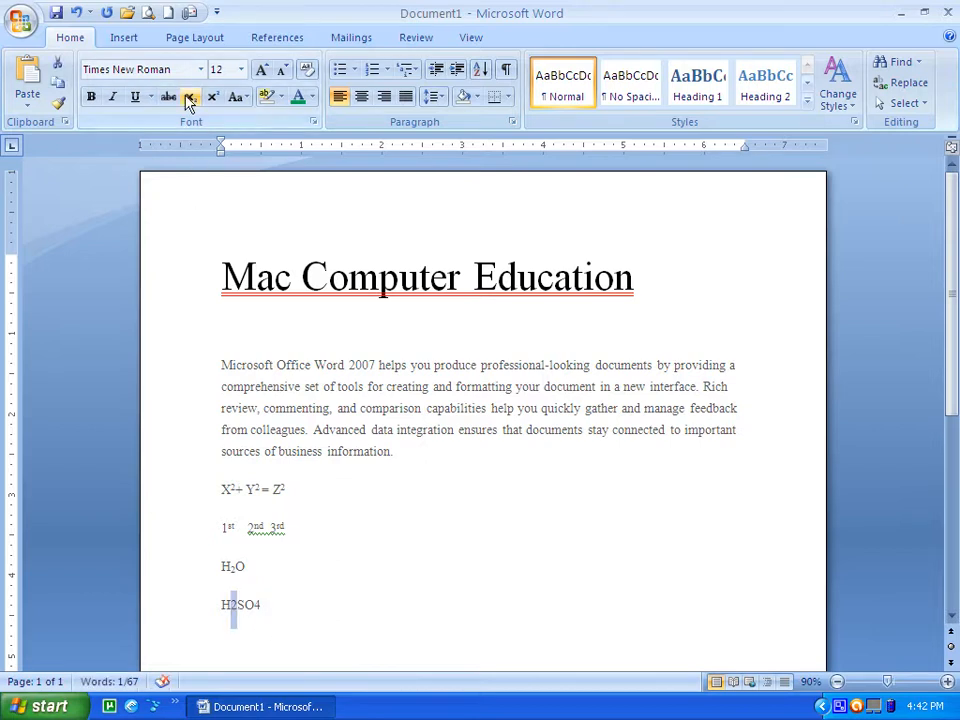
pyautogui.click(257, 610)
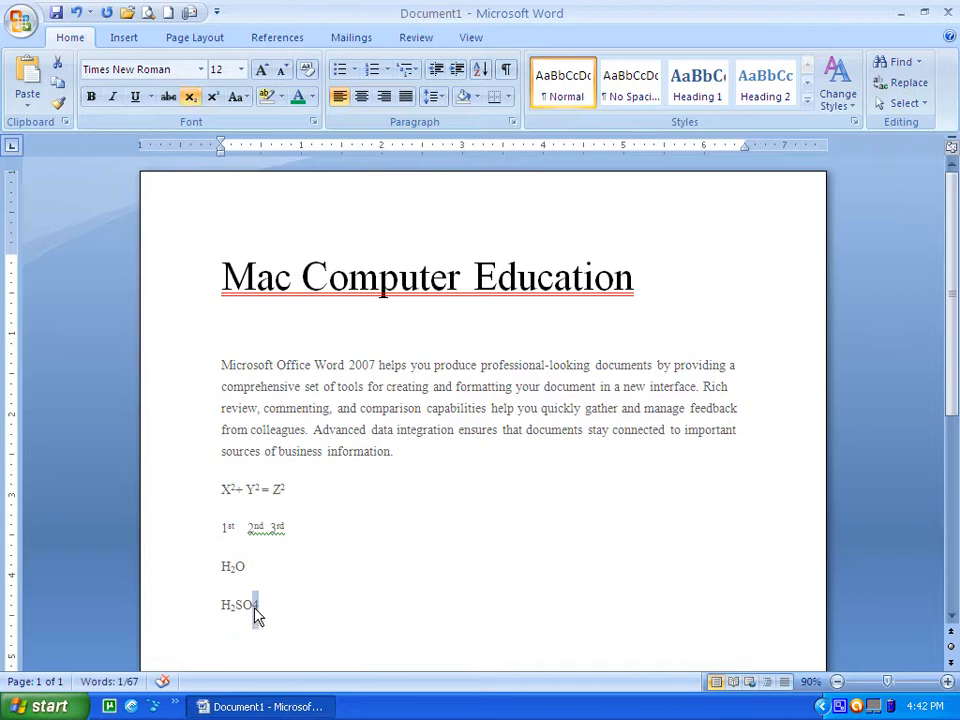
pyautogui.click(190, 97)
pyautogui.click(390, 614)
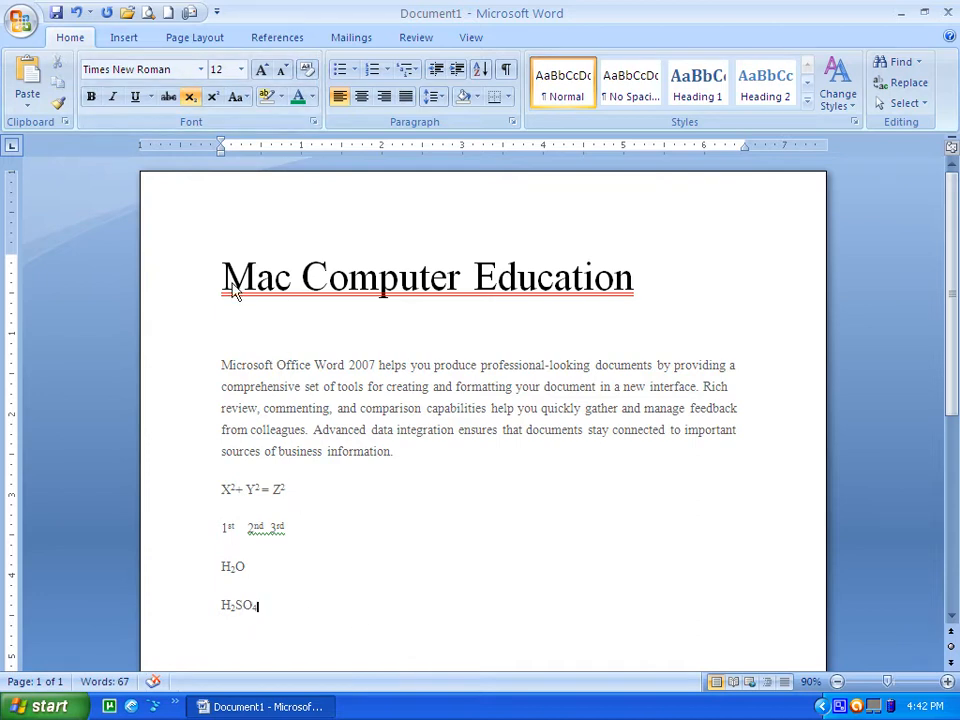
# Step: Make the heading "Mac Computer Education" bold and italic
pyautogui.moveTo(221, 277); pyautogui.dragTo(540, 274)
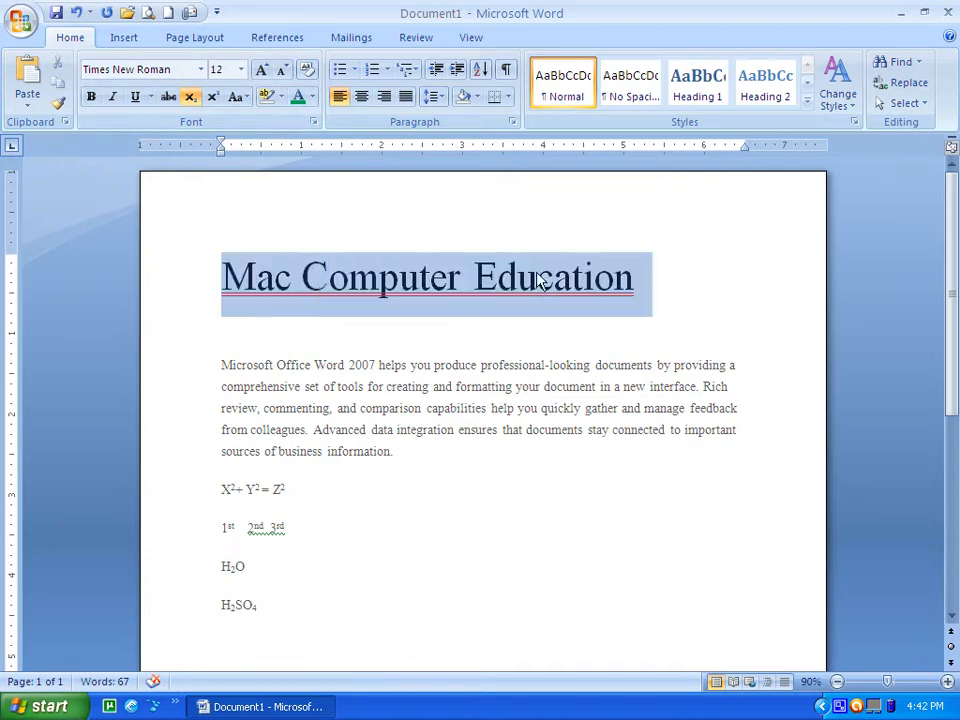
pyautogui.click(91, 97)
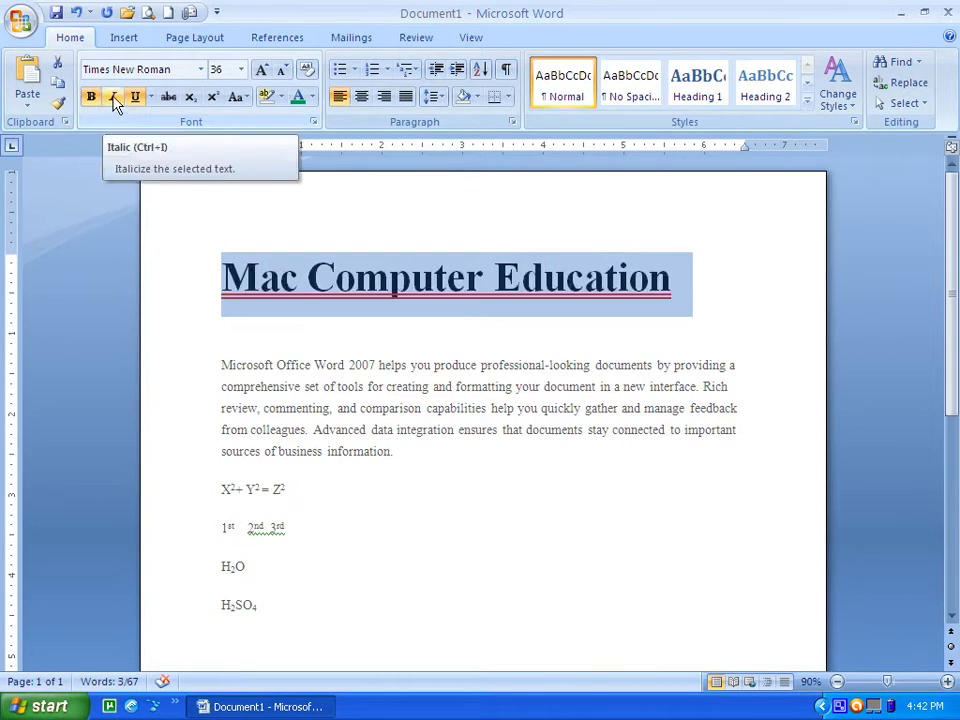
pyautogui.click(113, 97)
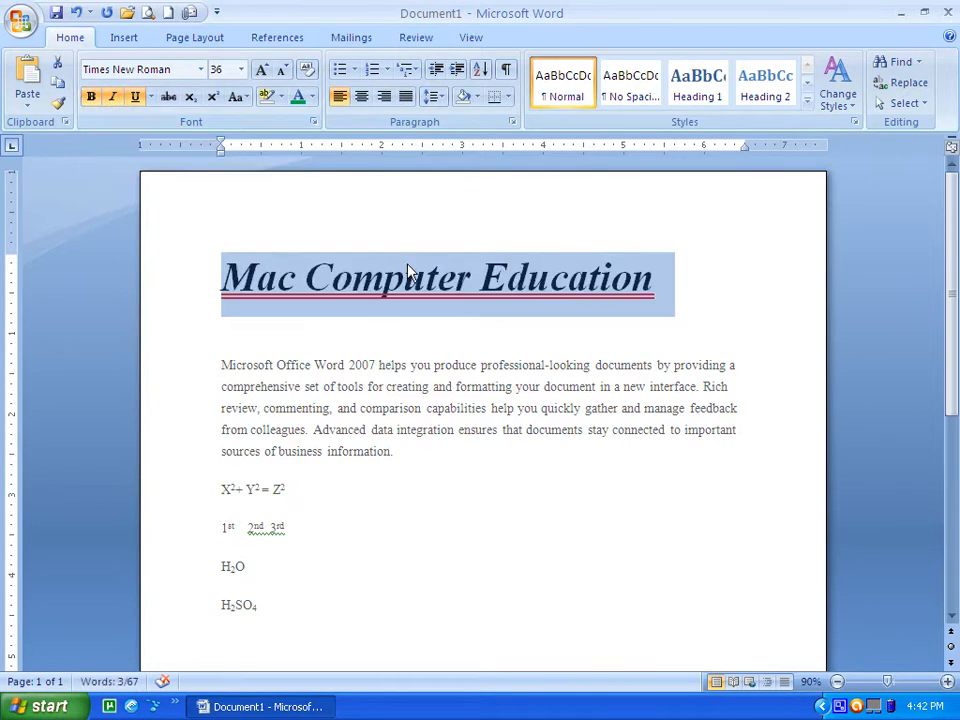
# Step: Try clearing all formatting from the heading, undo and redo the clearing, and undo it again
pyautogui.click(307, 70)
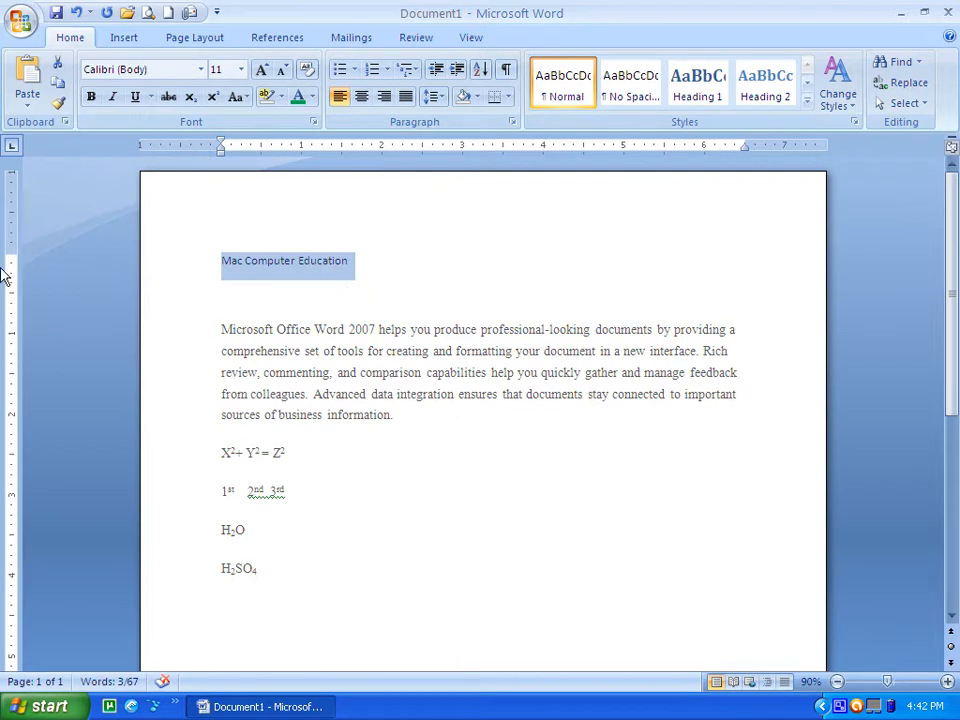
pyautogui.click(77, 14)
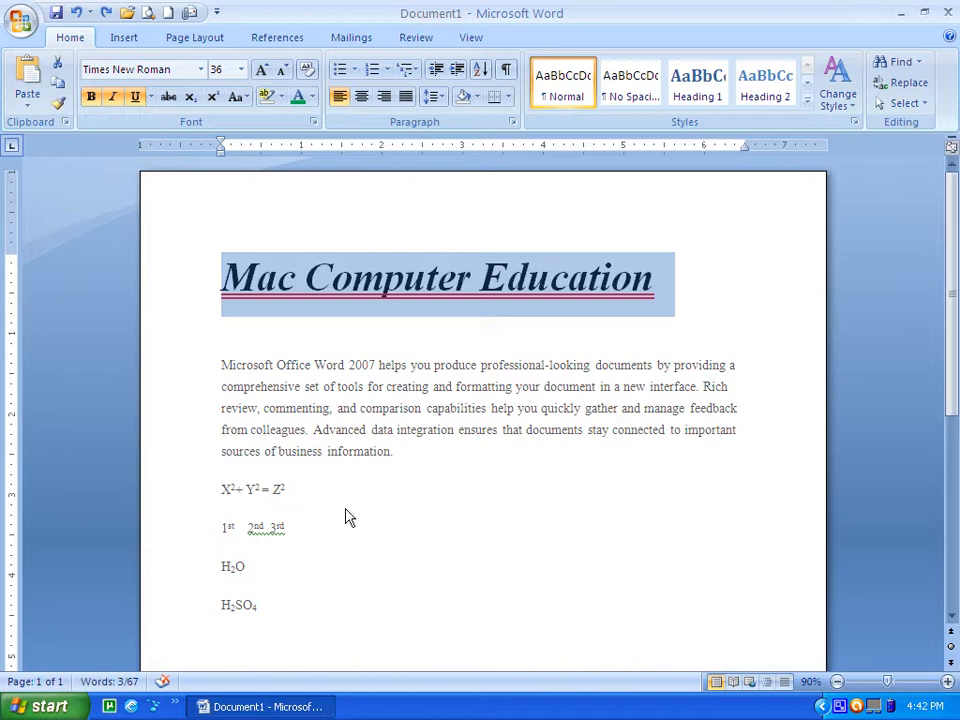
pyautogui.click(106, 13)
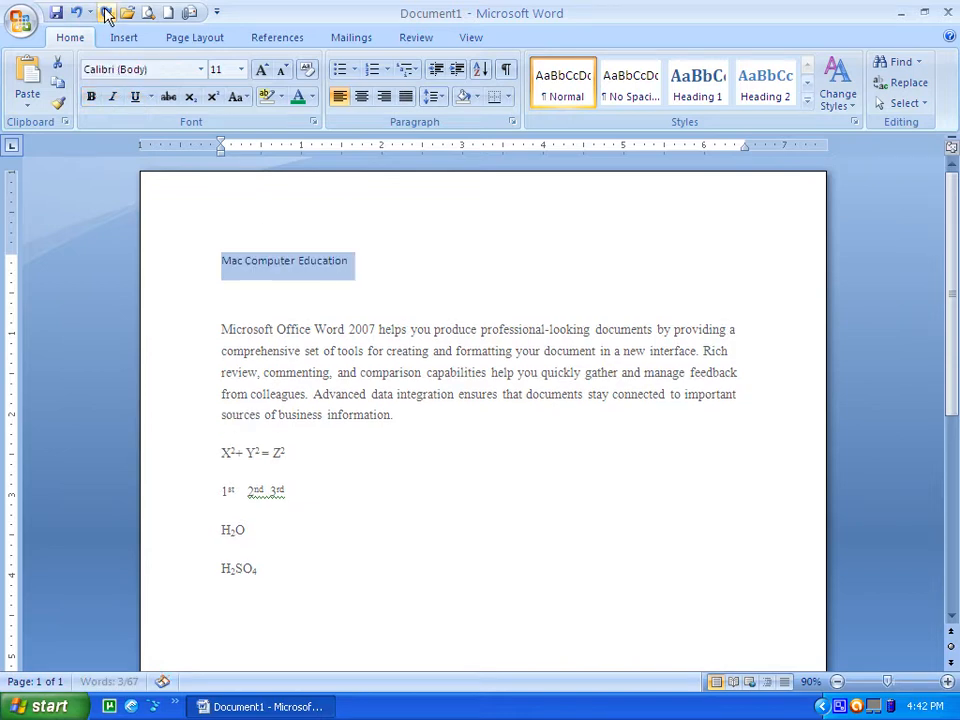
pyautogui.click(76, 13)
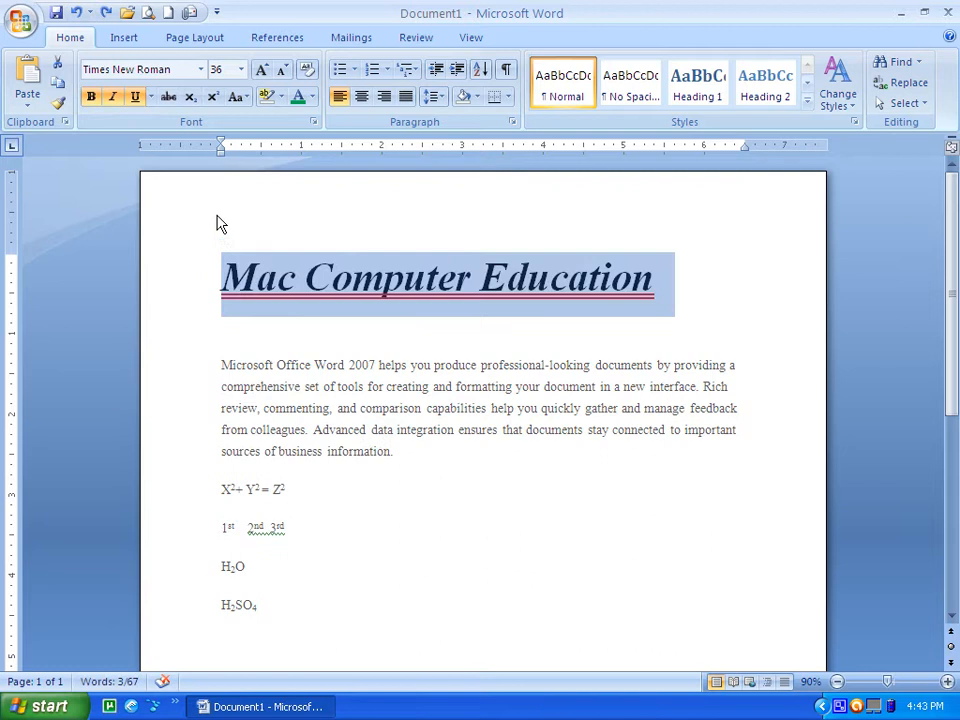
pyautogui.click(221, 224)
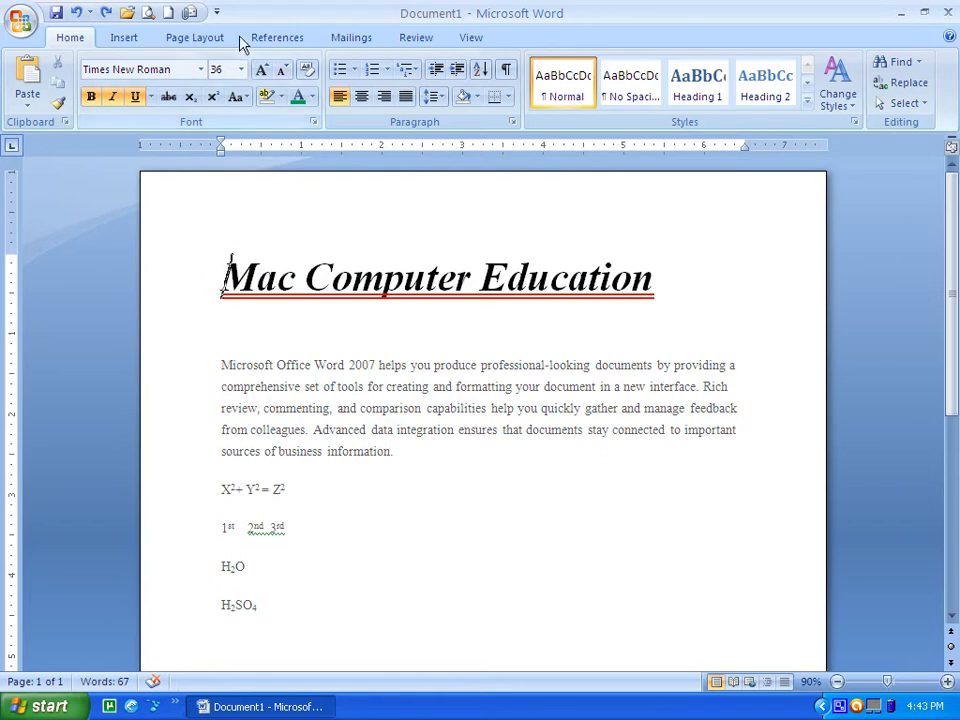
pyautogui.moveTo(223, 364); pyautogui.dragTo(384, 469)
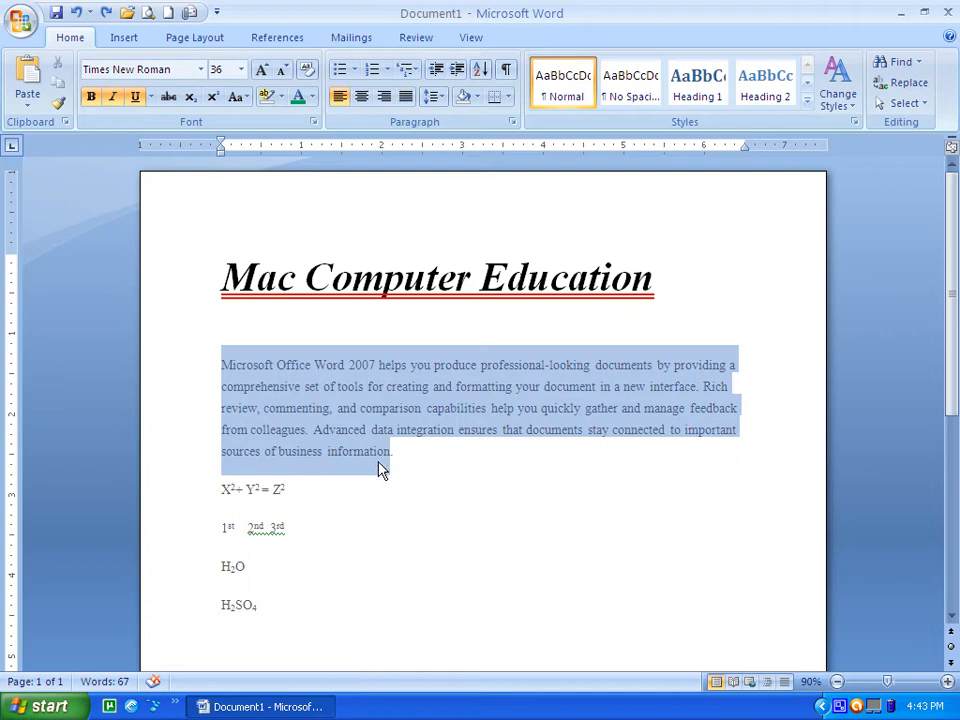
pyautogui.click(283, 97)
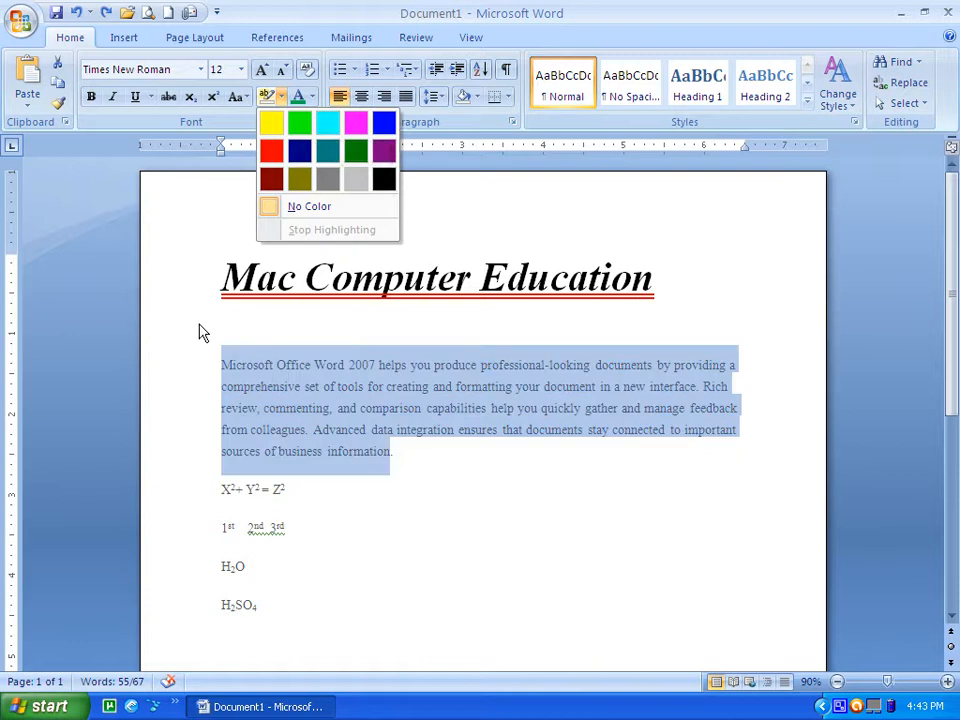
pyautogui.click(199, 345)
pyautogui.click(206, 365)
pyautogui.click(230, 374)
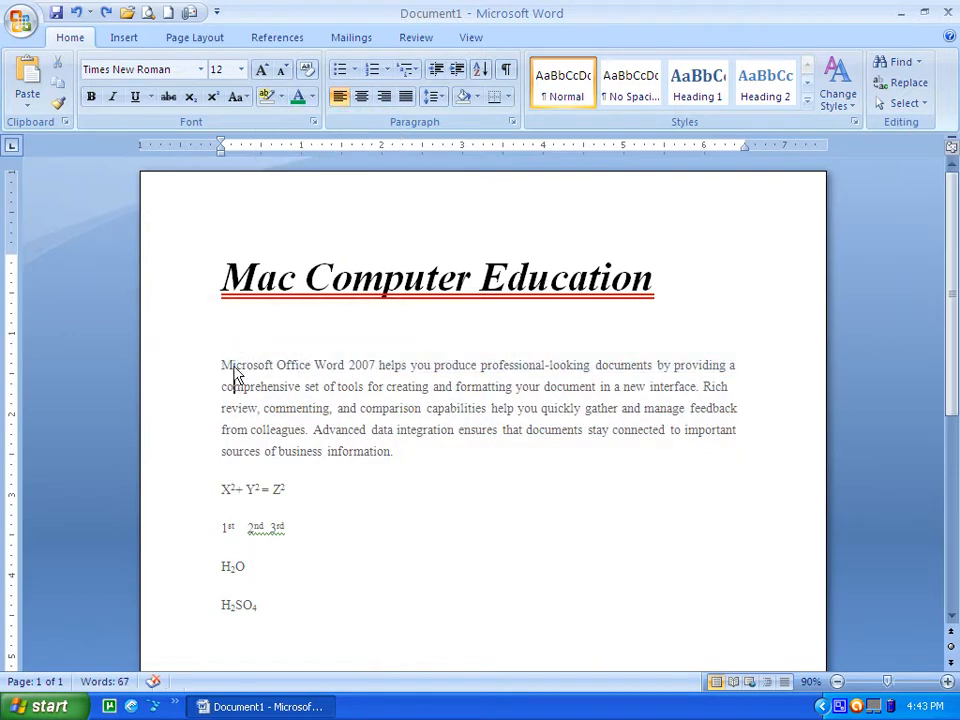
# Step: Try a dark blue highlight on "Microsoft Office Word 2007" in the paragraph and remove it with No Color
pyautogui.moveTo(225, 368); pyautogui.dragTo(366, 374)
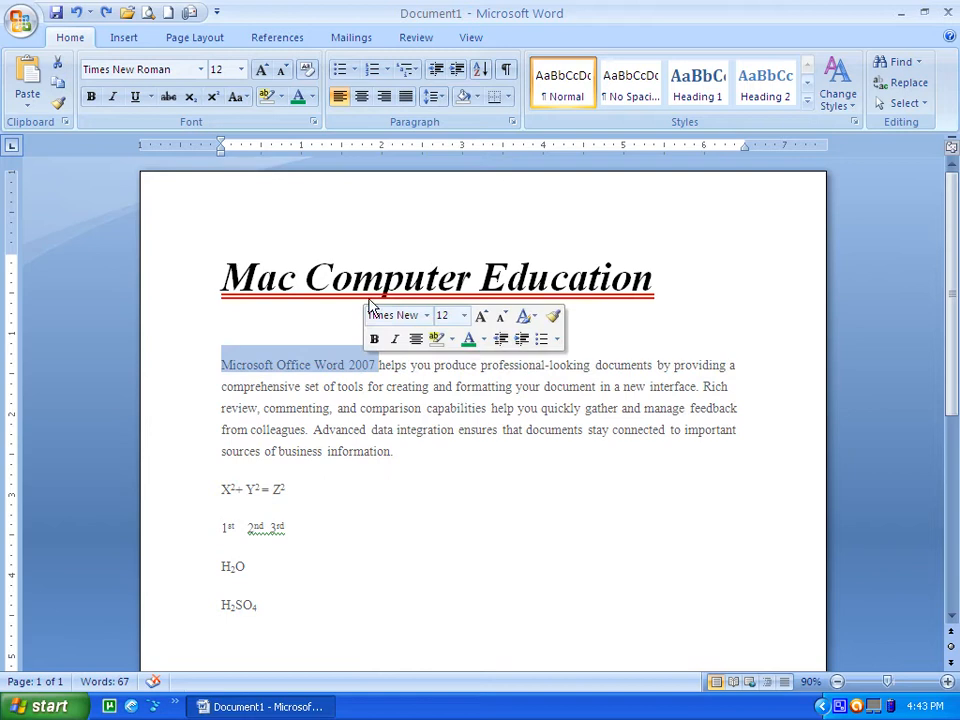
pyautogui.click(282, 96)
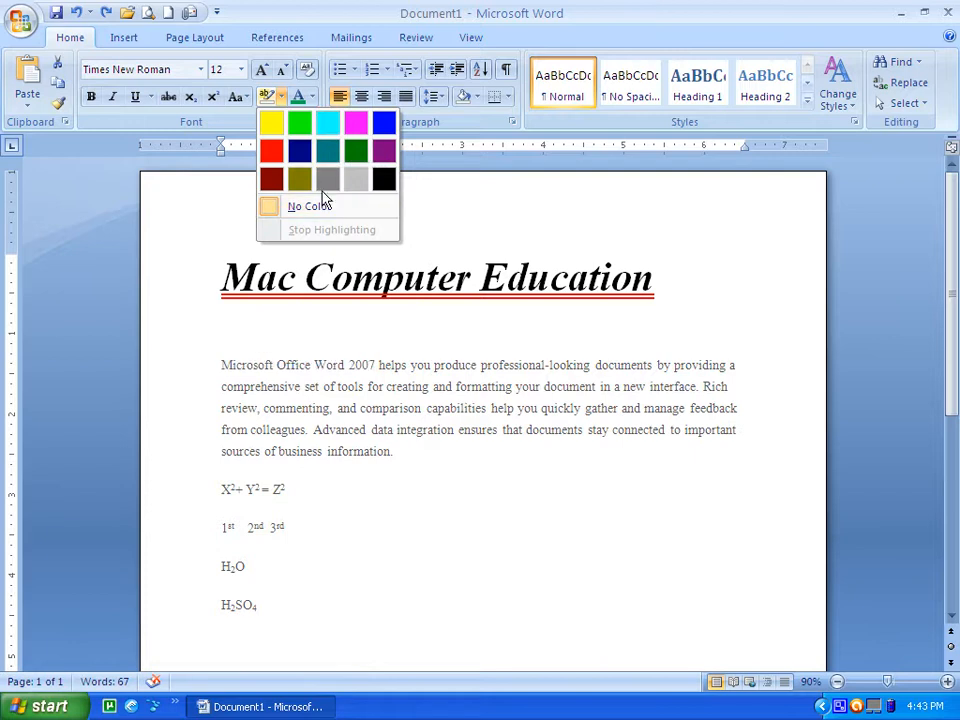
pyautogui.click(309, 157)
pyautogui.moveTo(221, 362); pyautogui.dragTo(382, 372)
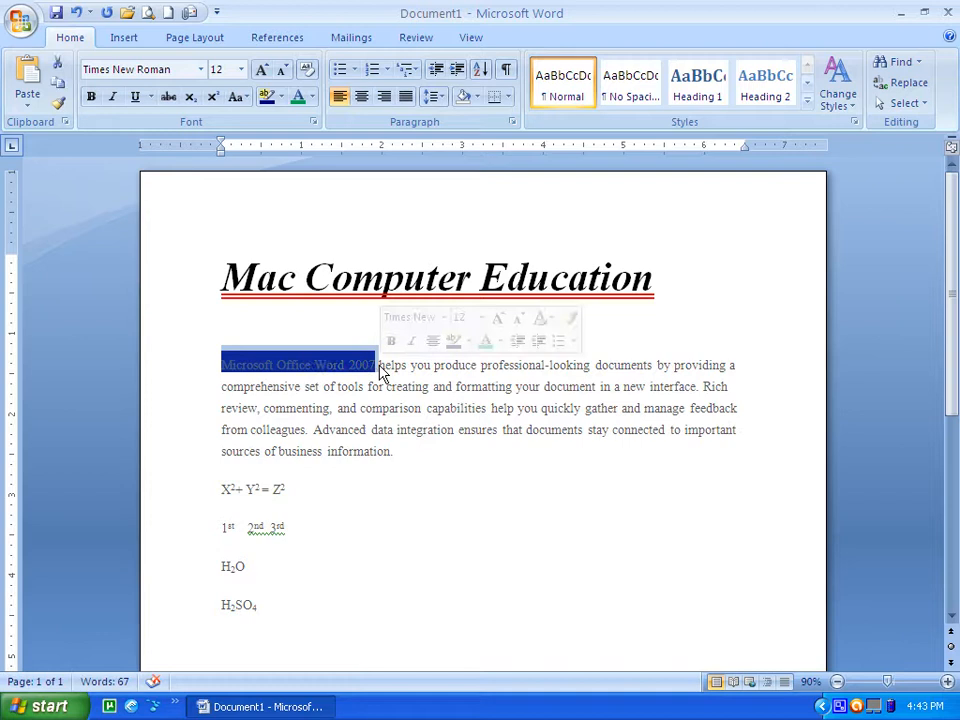
pyautogui.click(284, 97)
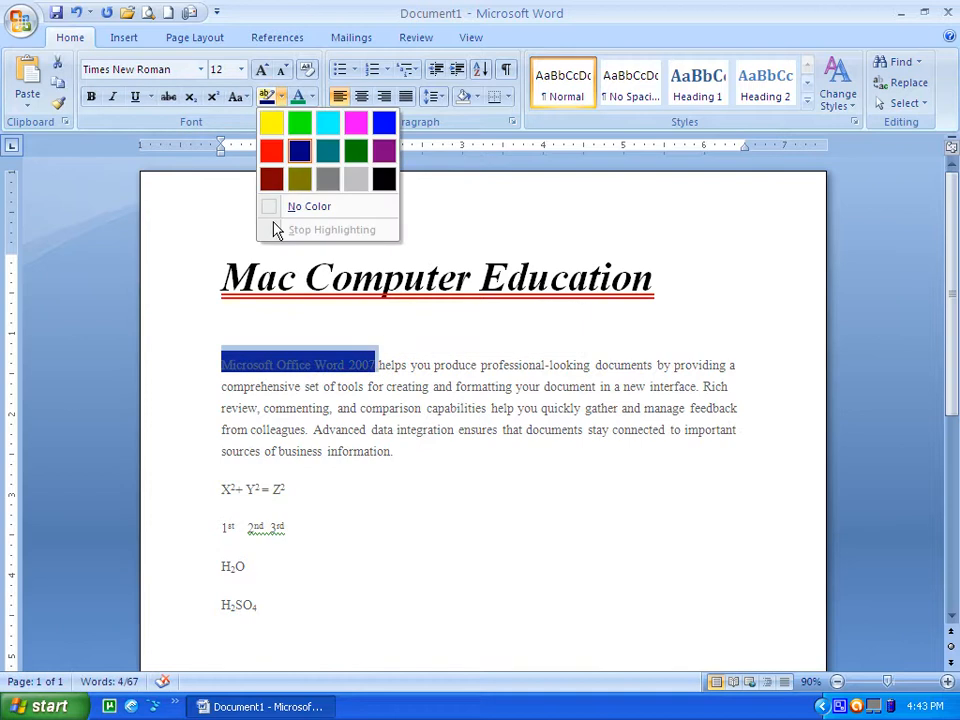
pyautogui.click(282, 206)
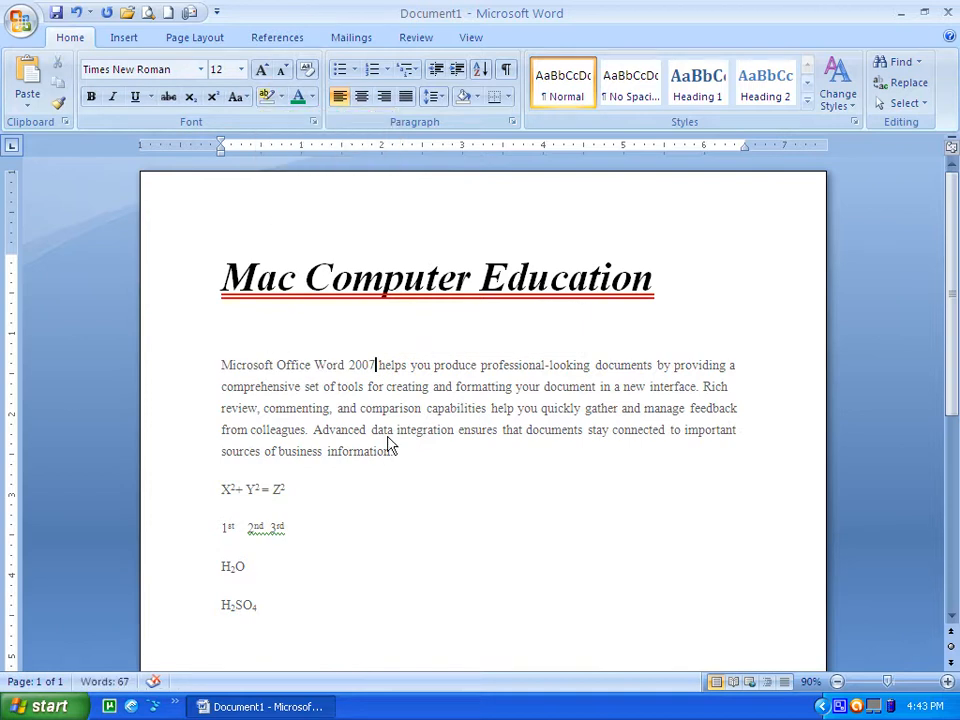
pyautogui.click(465, 545)
# Step: Try custom green, light purple and yellow-green font colors for the whole "Microsoft Office Word 2007" paragraph
pyautogui.moveTo(216, 366); pyautogui.dragTo(455, 455)
pyautogui.click(312, 97)
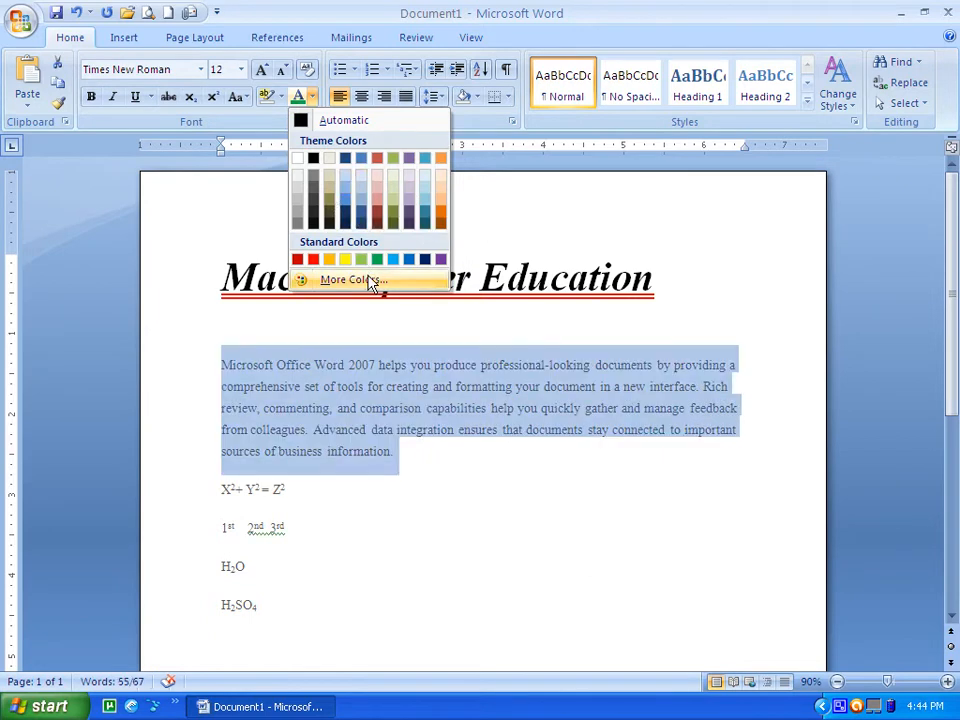
pyautogui.click(371, 282)
pyautogui.moveTo(404, 101); pyautogui.dragTo(444, 17)
pyautogui.click(430, 122)
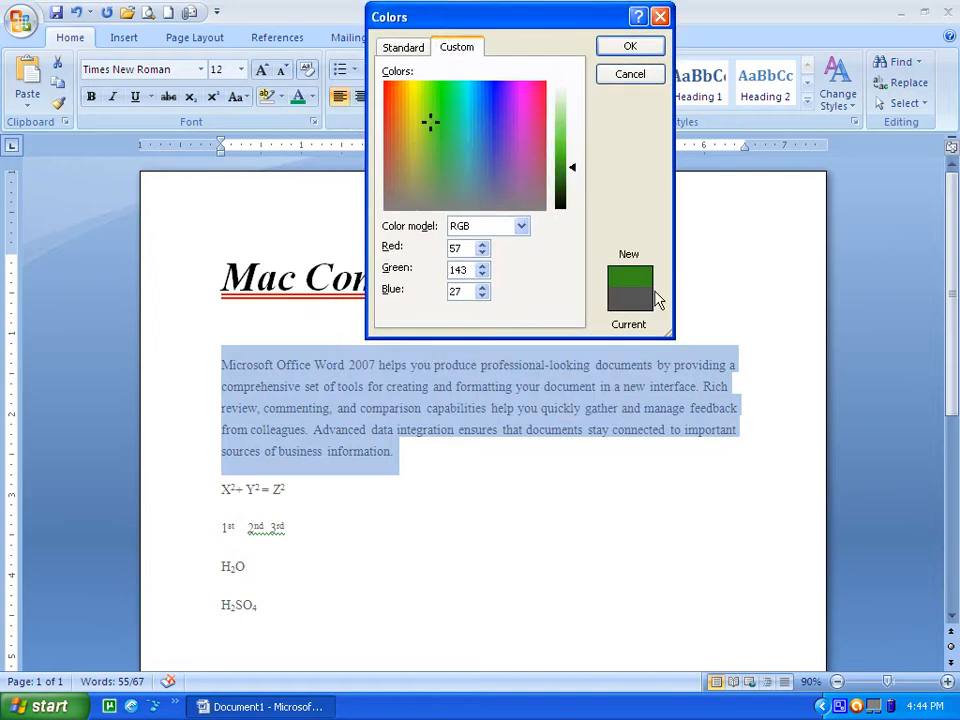
pyautogui.moveTo(477, 139)
pyautogui.mouseDown()
pyautogui.moveTo(499, 144)
pyautogui.moveTo(491, 146)
pyautogui.mouseUp()
pyautogui.moveTo(576, 168); pyautogui.dragTo(574, 118)
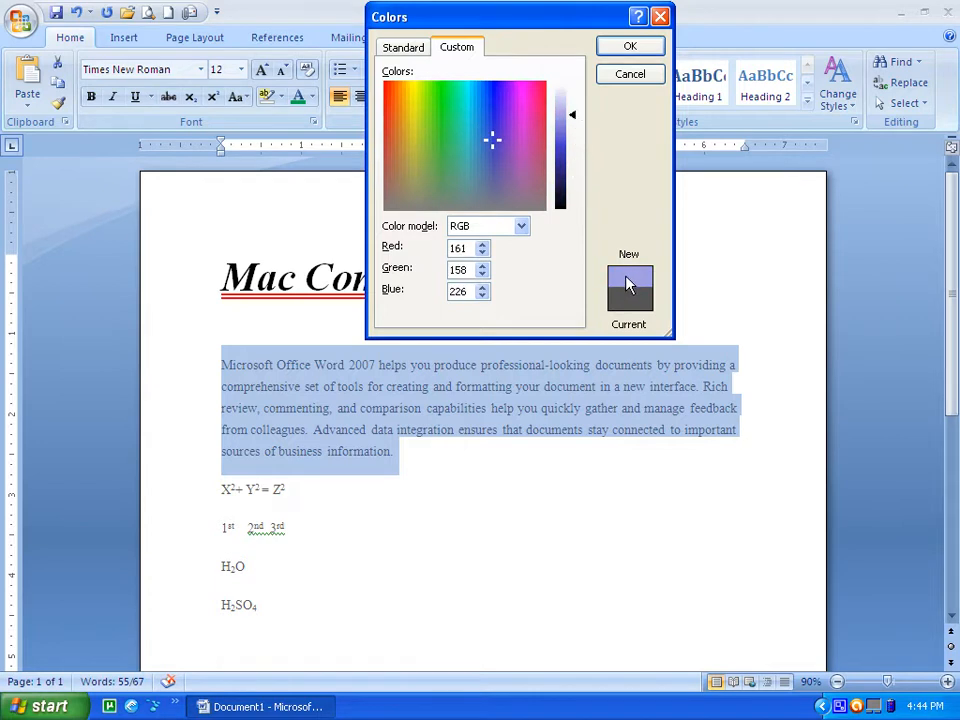
pyautogui.click(441, 150)
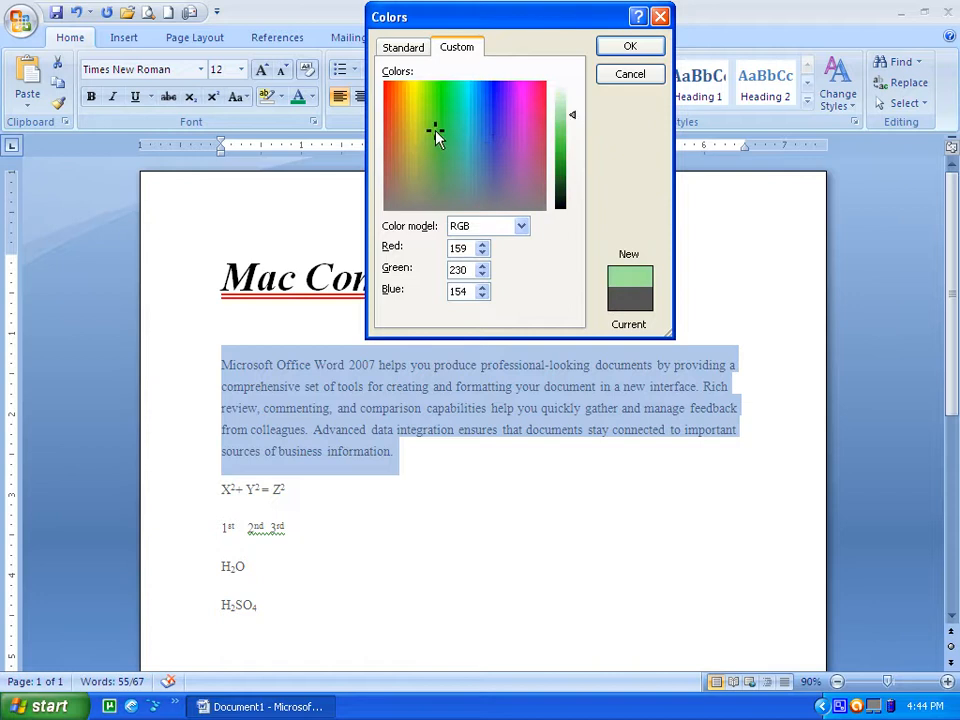
pyautogui.click(416, 115)
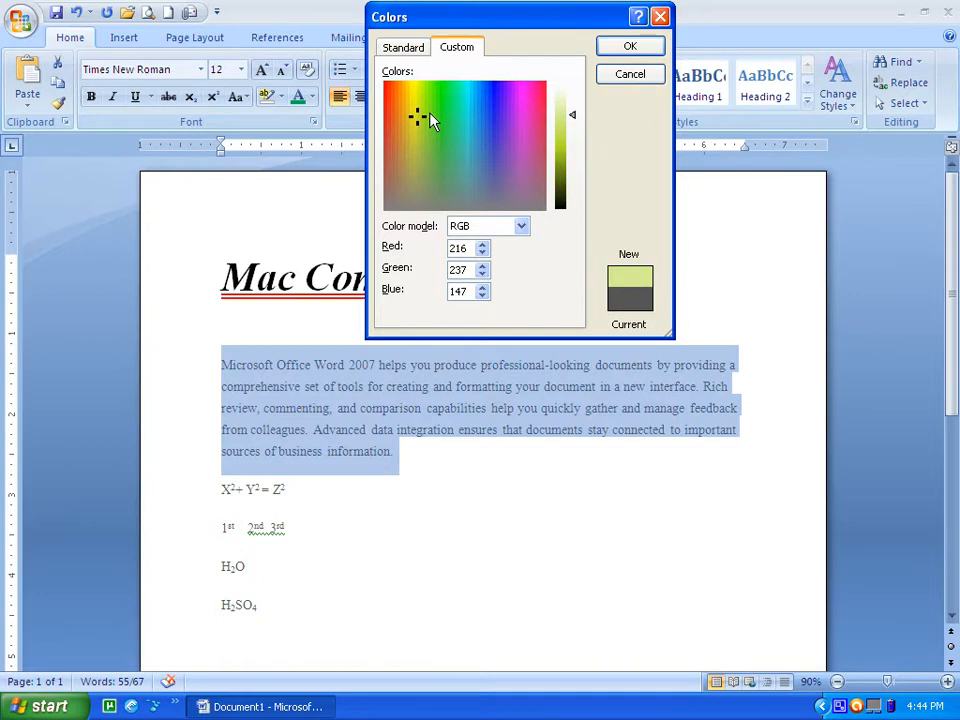
# Step: Try several standard palette colors for the paragraph text and apply the bright pink one
pyautogui.click(400, 47)
pyautogui.click(436, 148)
pyautogui.click(436, 167)
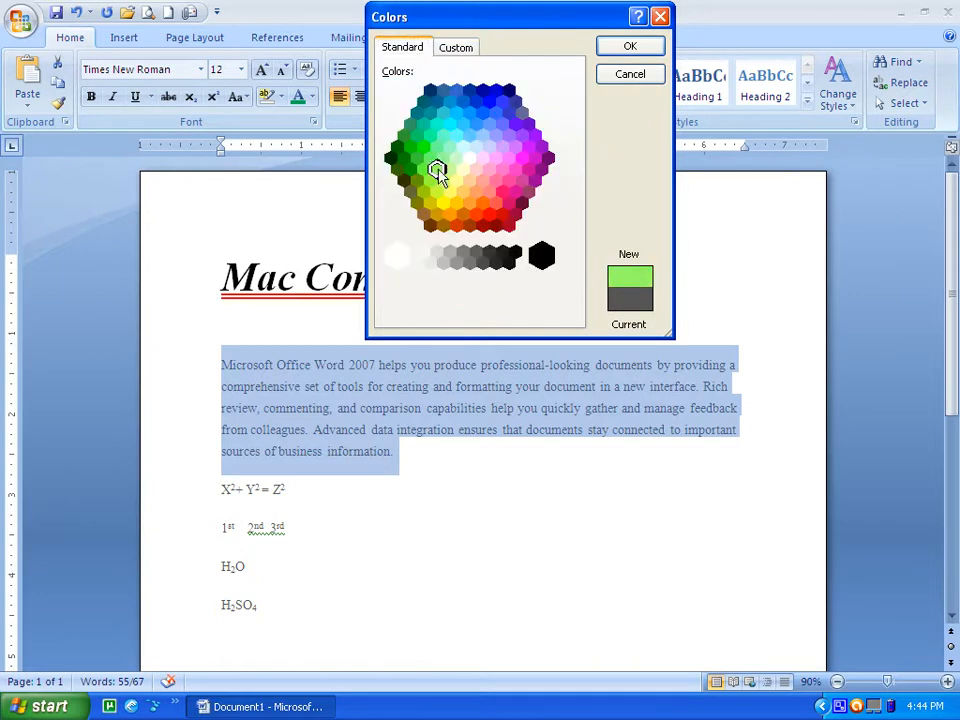
pyautogui.click(476, 168)
pyautogui.click(469, 111)
pyautogui.click(431, 133)
pyautogui.click(443, 158)
pyautogui.click(476, 167)
pyautogui.click(508, 180)
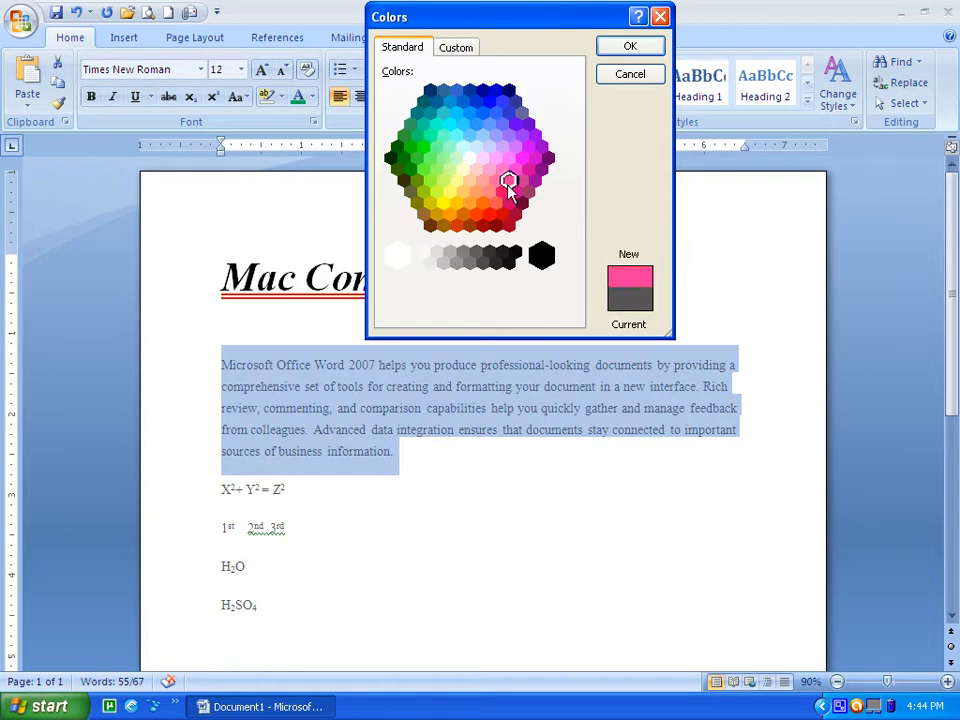
pyautogui.click(626, 48)
pyautogui.click(501, 455)
# Step: Lighten the paragraph's font color to a pale pink custom shade
pyautogui.moveTo(435, 472); pyautogui.dragTo(257, 369)
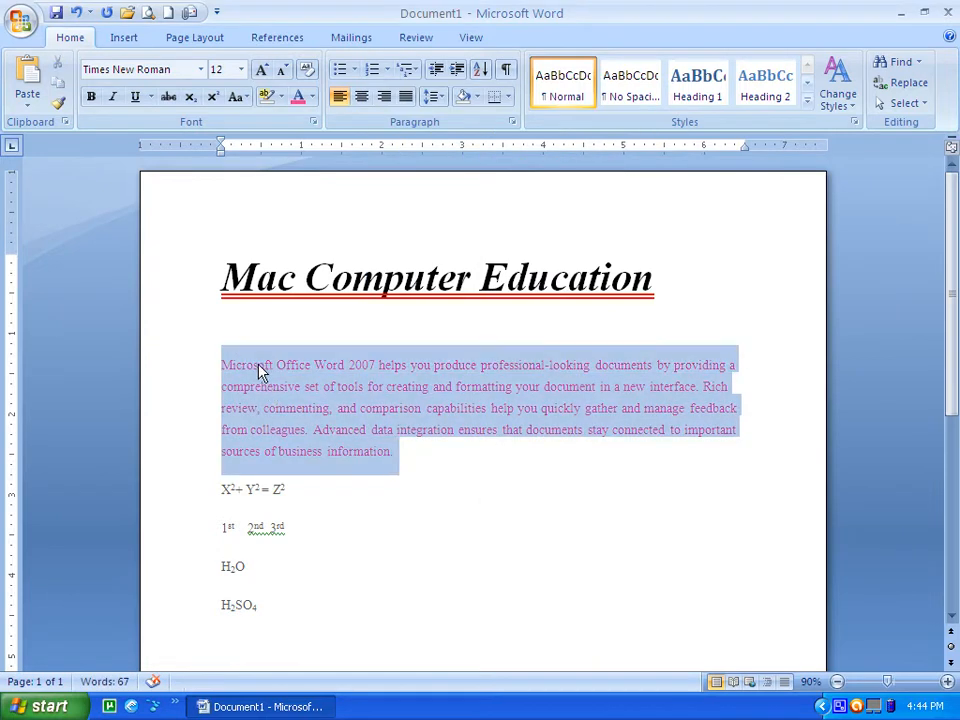
pyautogui.click(312, 98)
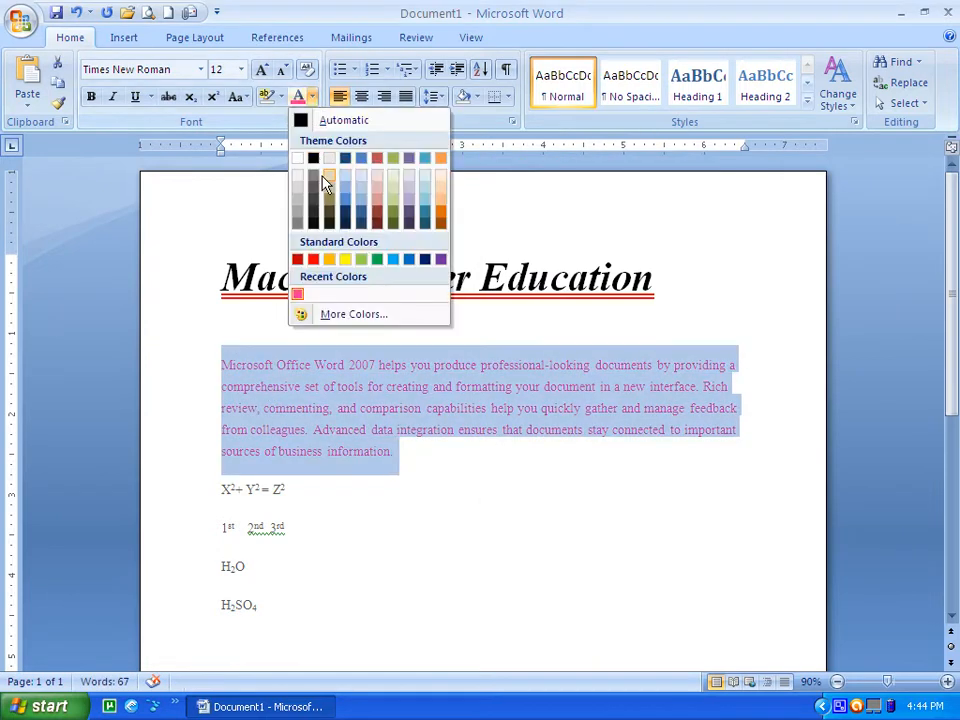
pyautogui.click(355, 315)
pyautogui.click(445, 48)
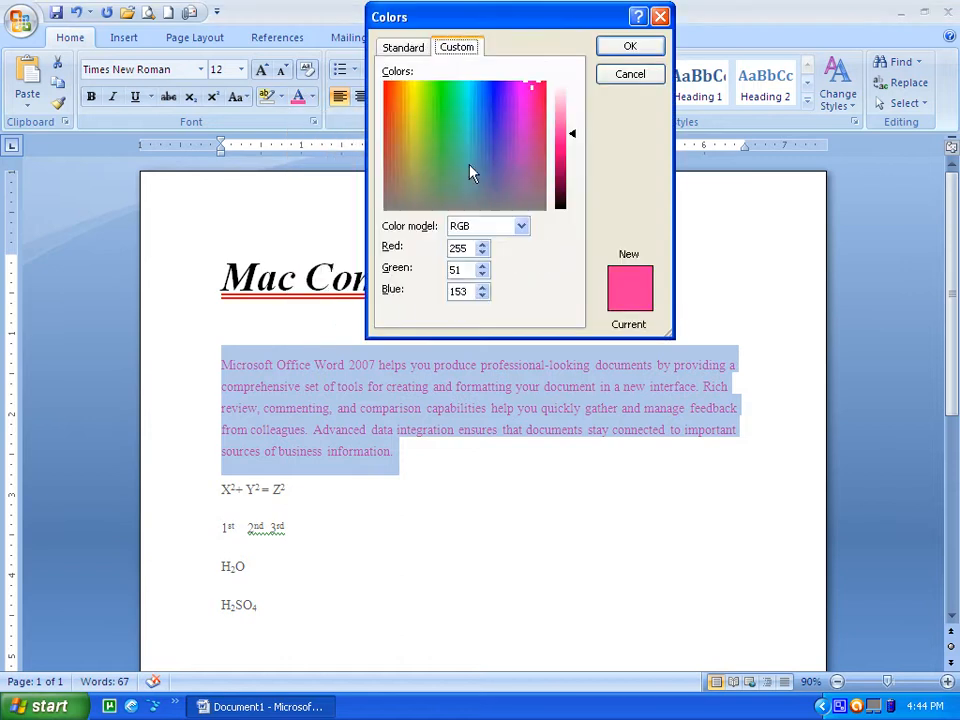
pyautogui.moveTo(575, 136); pyautogui.dragTo(570, 103)
pyautogui.click(624, 45)
pyautogui.click(564, 495)
# Step: Undo the pink font color changes on the paragraph
pyautogui.moveTo(398, 452); pyautogui.dragTo(206, 360)
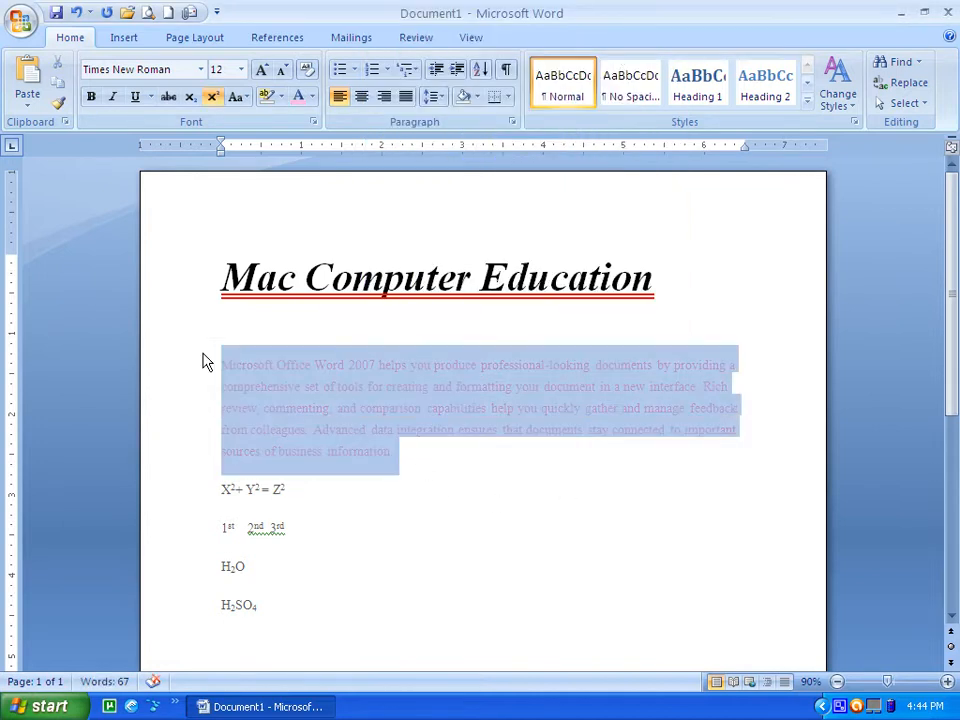
pyautogui.click(77, 13)
pyautogui.click(490, 647)
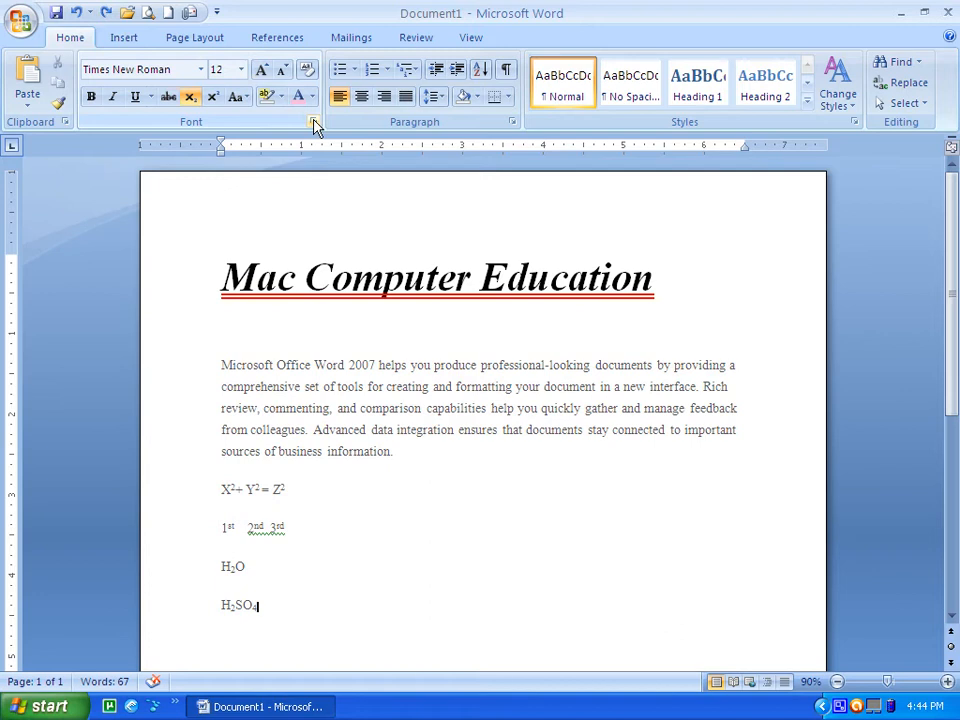
# Step: Choose the Symbol font with Bold Italic style in the paragraph's Font settings
pyautogui.moveTo(222, 366); pyautogui.dragTo(393, 453)
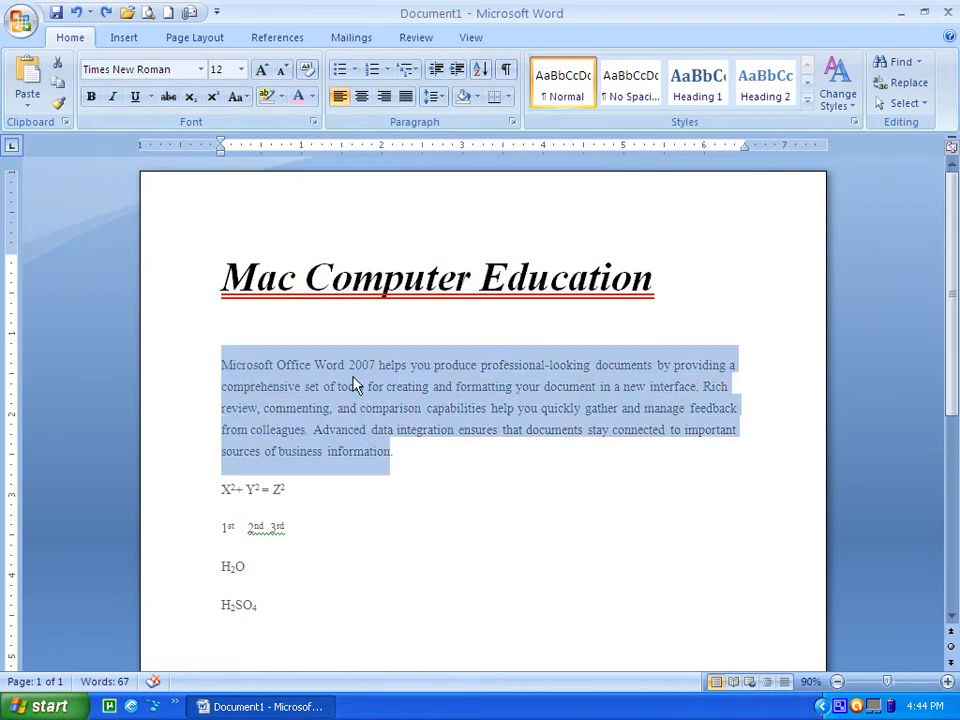
pyautogui.click(314, 122)
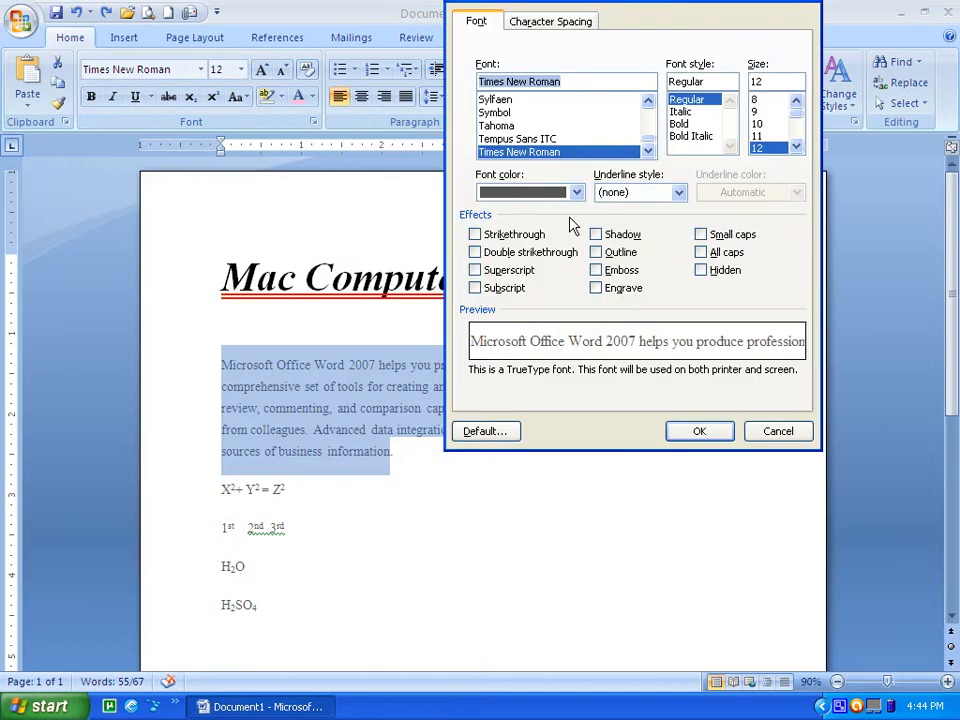
pyautogui.click(495, 113)
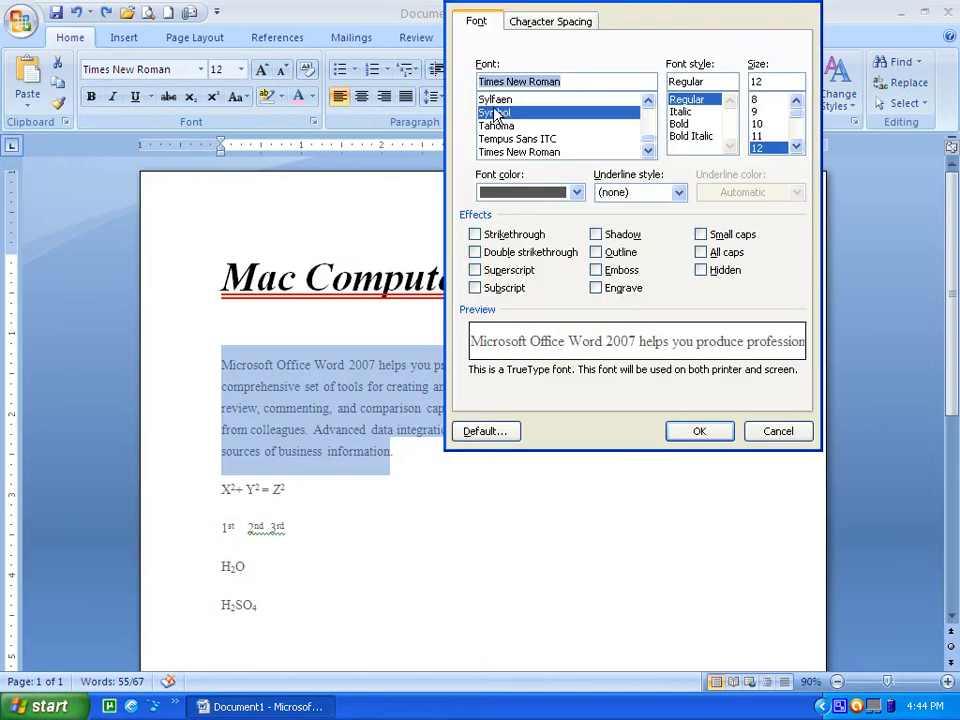
pyautogui.click(682, 125)
pyautogui.click(689, 135)
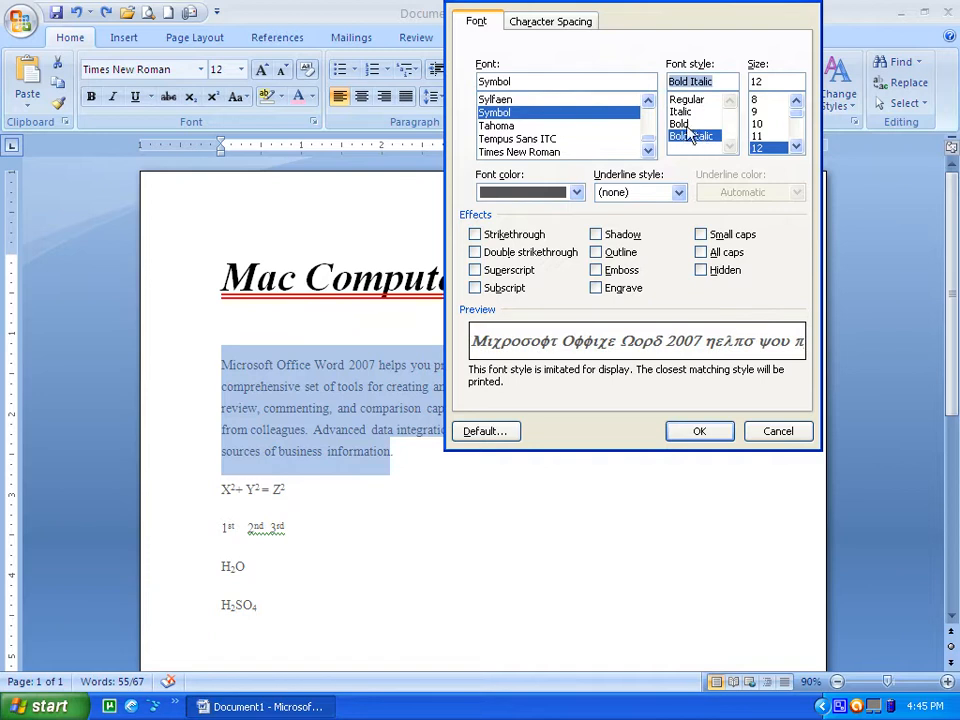
# Step: Set the paragraph's font color to light red, choose Double strikethrough instead of Strikethrough, and apply the font settings
pyautogui.click(576, 192)
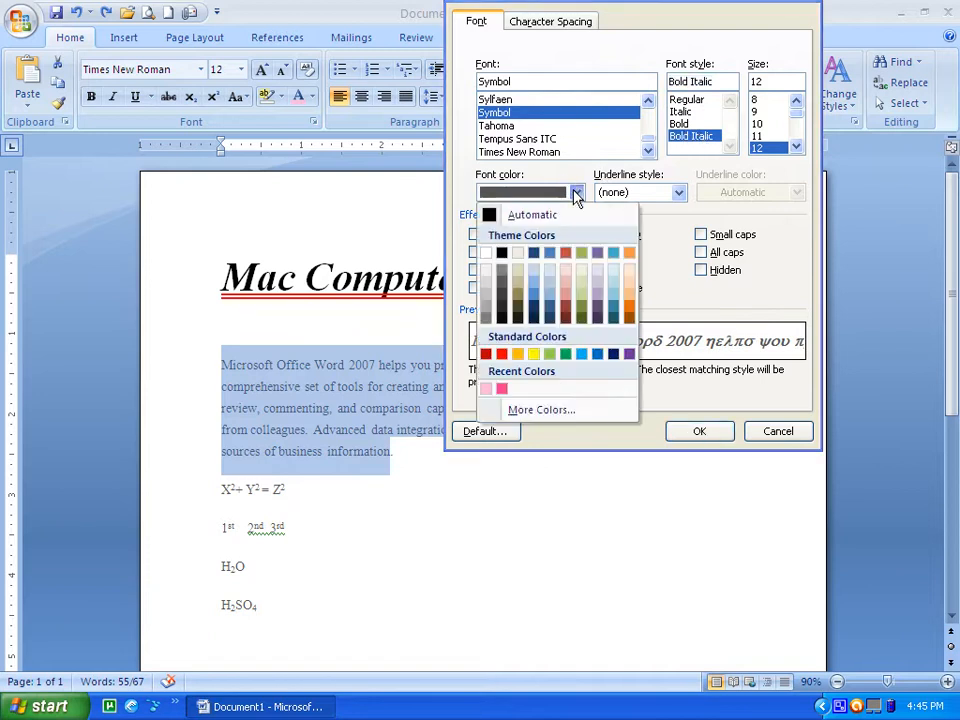
pyautogui.click(572, 294)
pyautogui.click(475, 235)
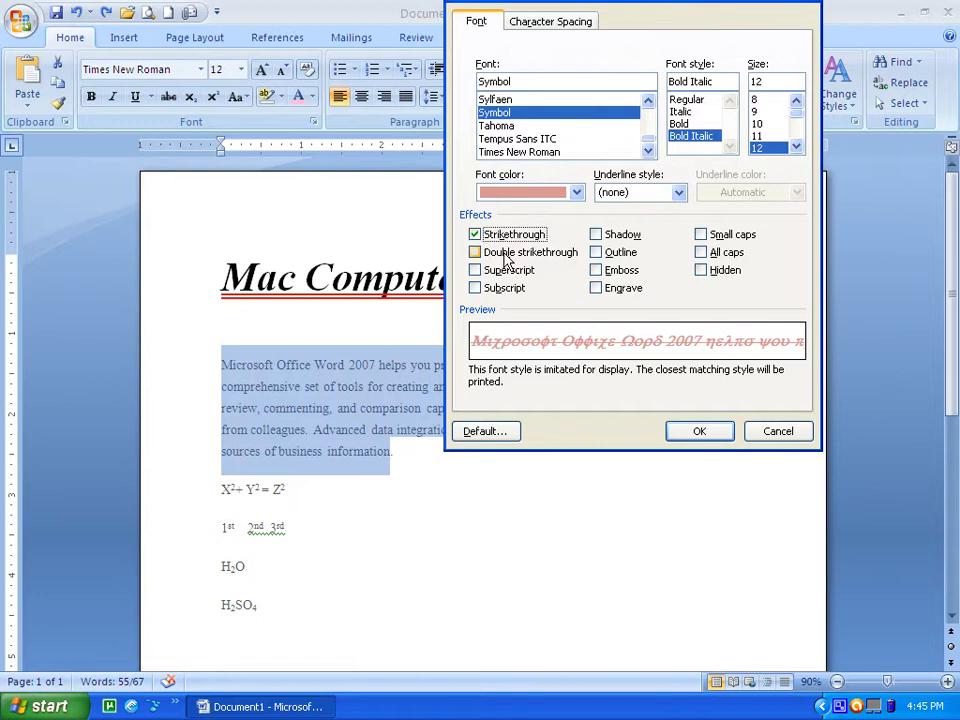
pyautogui.click(477, 235)
pyautogui.click(475, 253)
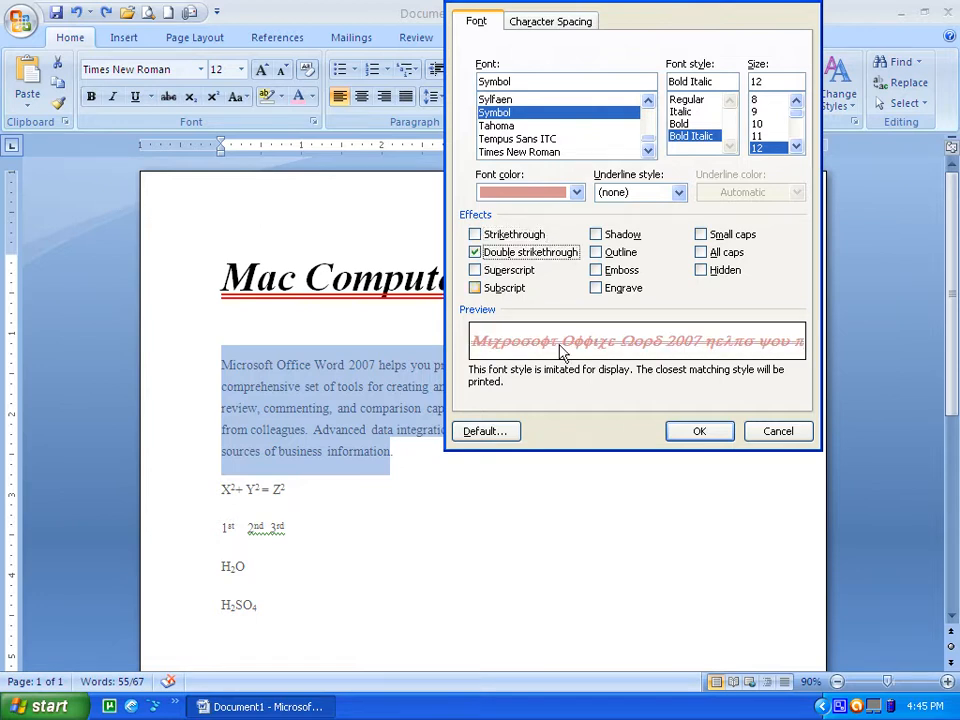
pyautogui.click(697, 431)
pyautogui.click(561, 493)
# Step: Clear Double strikethrough and set the font color to black in the paragraph's Font settings
pyautogui.moveTo(272, 492); pyautogui.dragTo(205, 350)
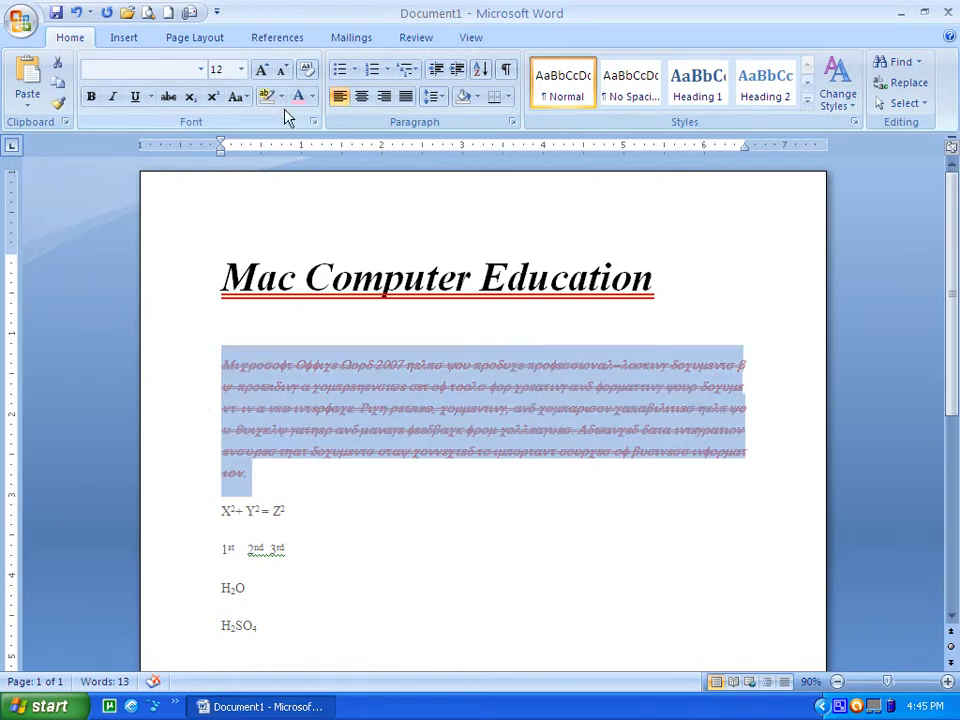
pyautogui.click(313, 122)
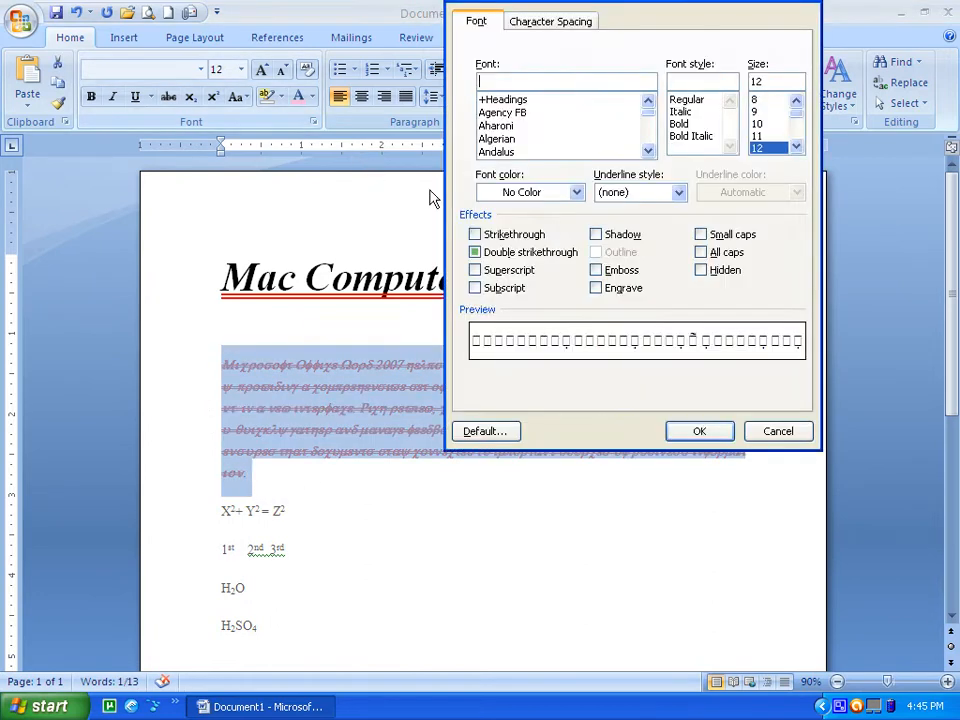
pyautogui.click(476, 252)
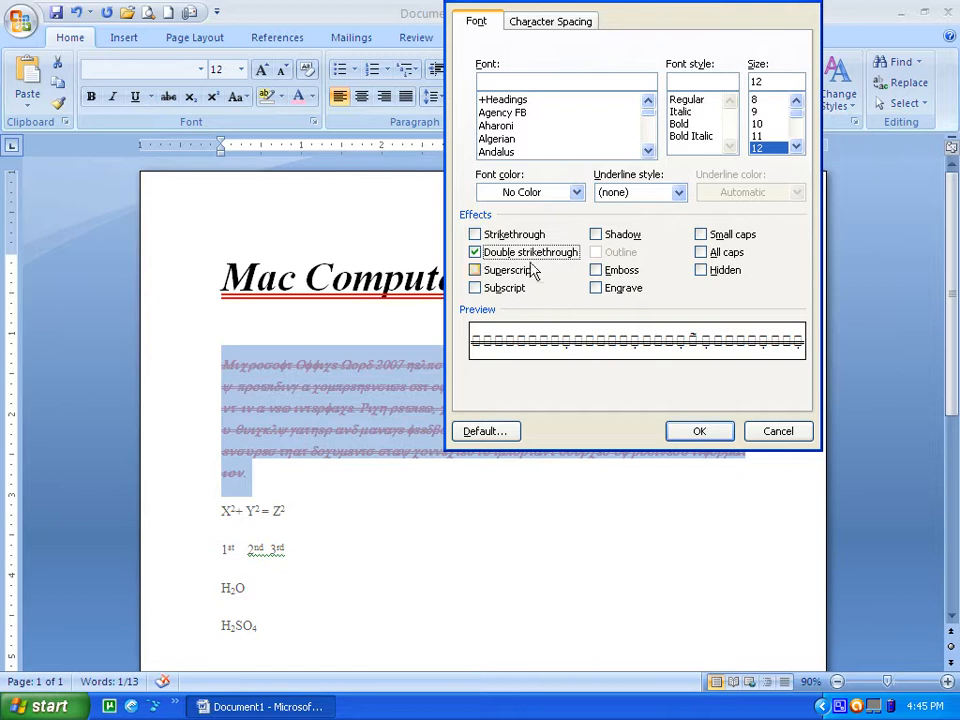
pyautogui.click(477, 254)
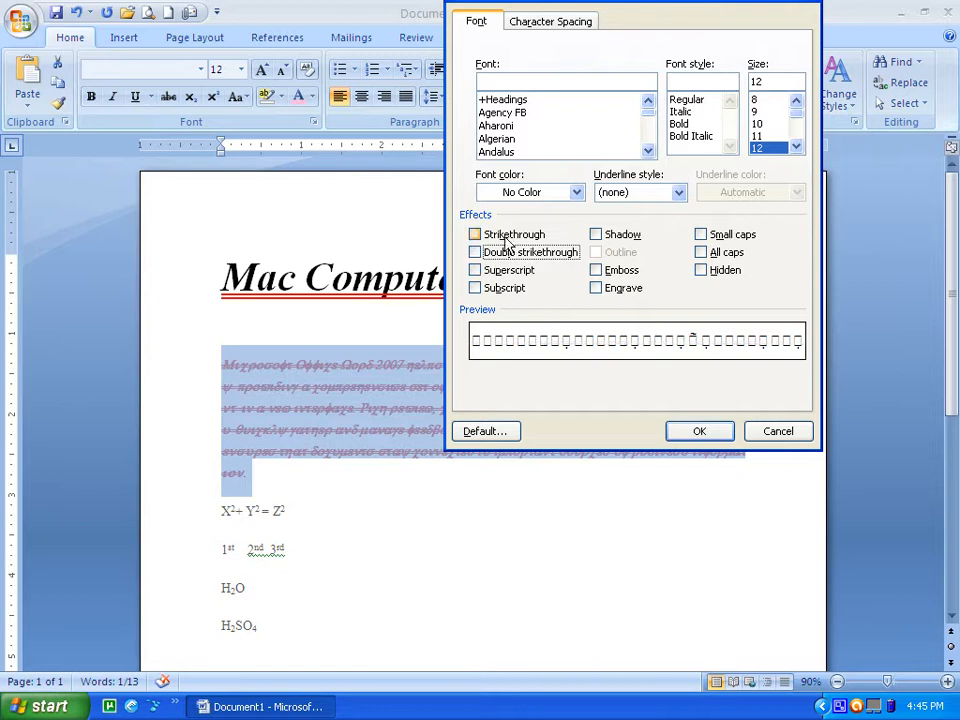
pyautogui.click(577, 192)
pyautogui.click(508, 254)
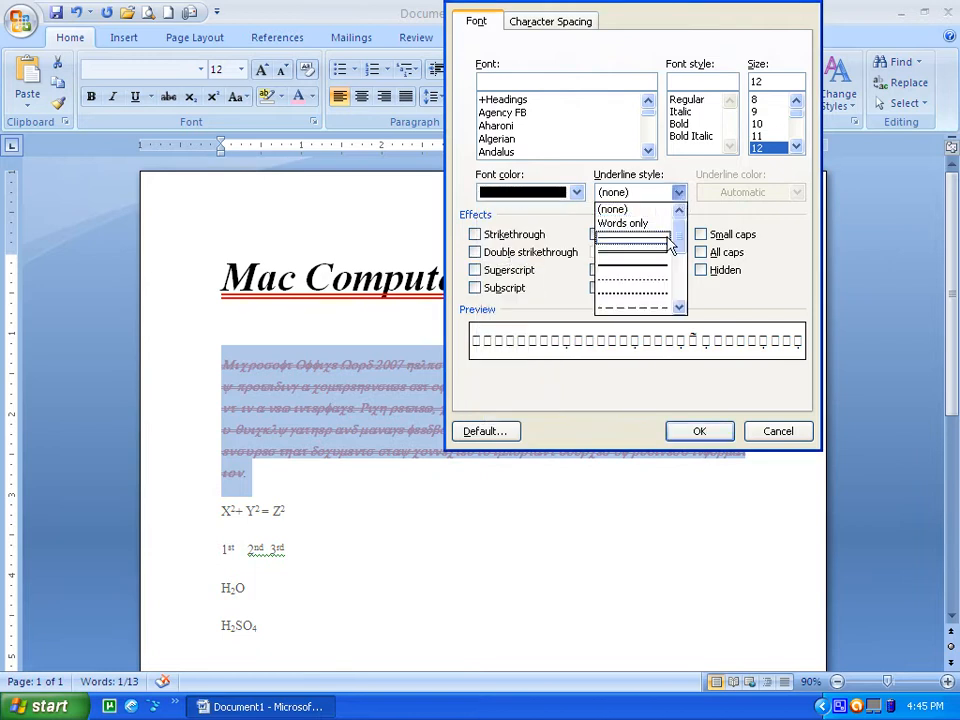
# Step: Choose a double wavy underline style with a light blue underline color for the paragraph
pyautogui.moveTo(679, 246); pyautogui.dragTo(682, 305)
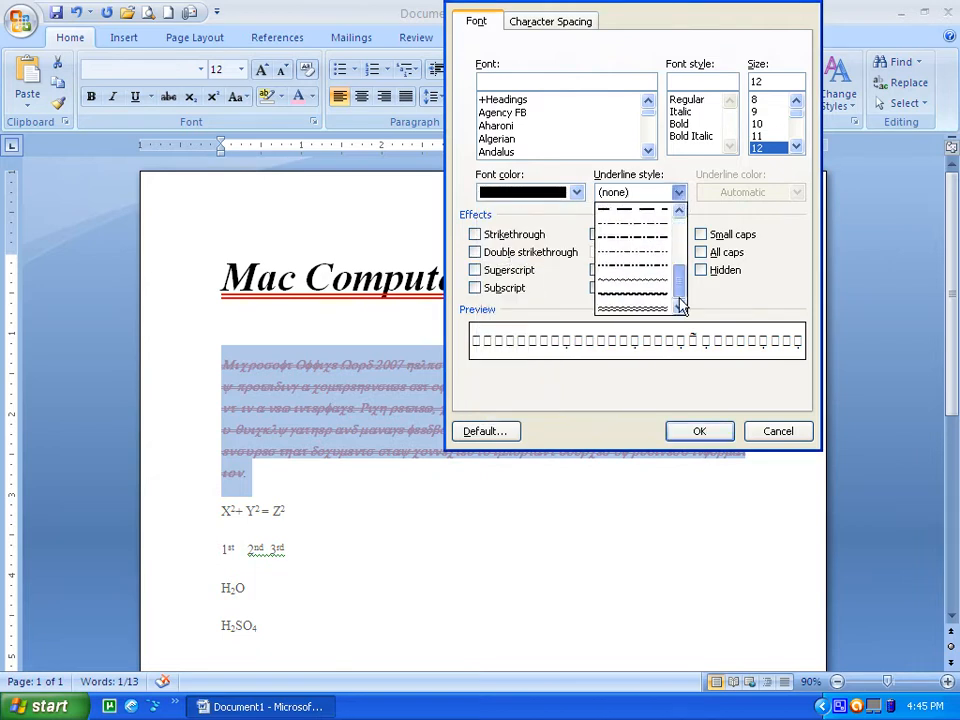
pyautogui.click(635, 307)
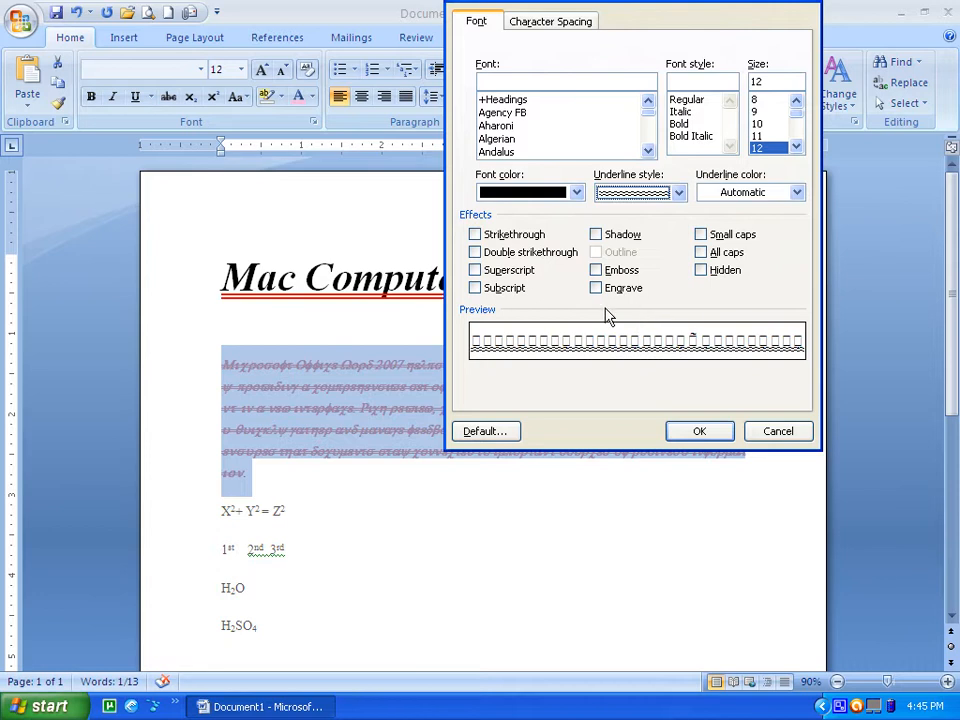
pyautogui.click(798, 194)
pyautogui.click(798, 194)
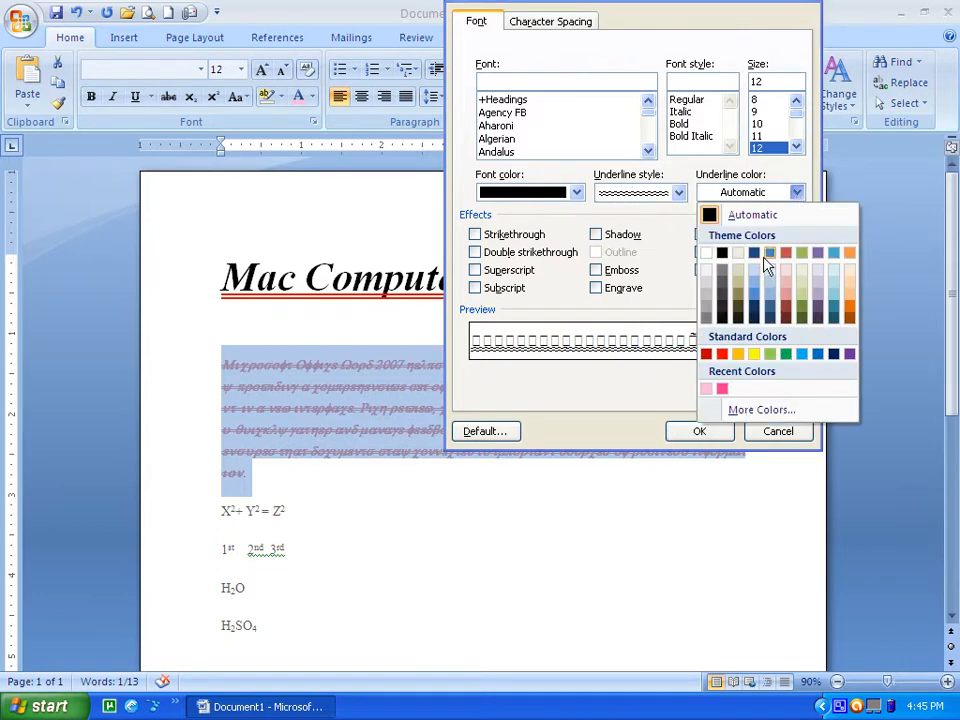
pyautogui.click(755, 287)
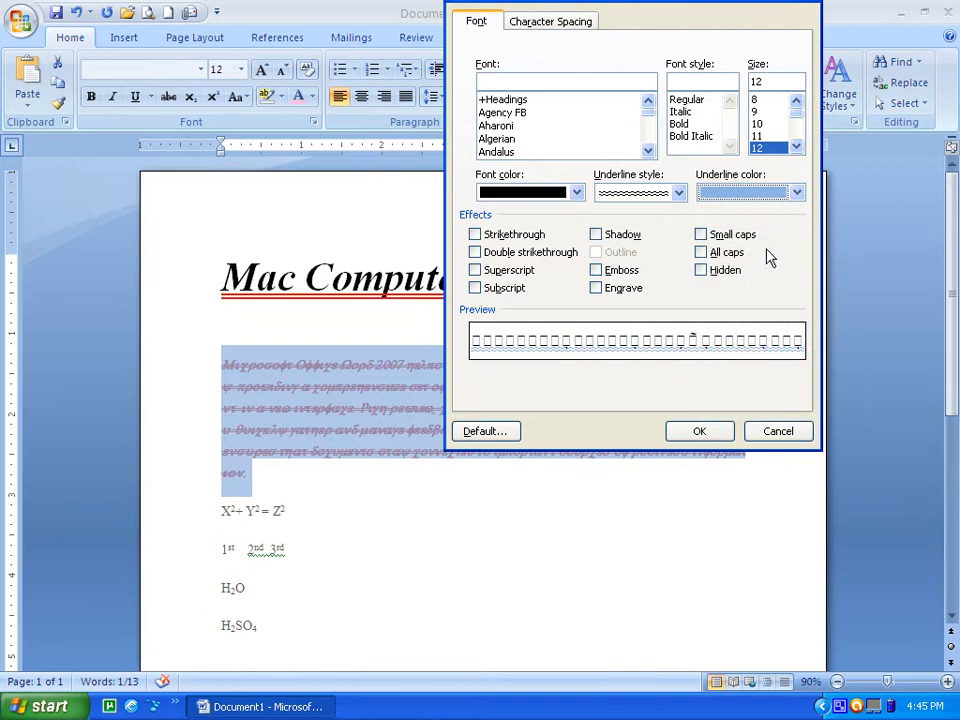
pyautogui.click(679, 195)
pyautogui.scroll(4, 677, 236)
pyautogui.click(658, 198)
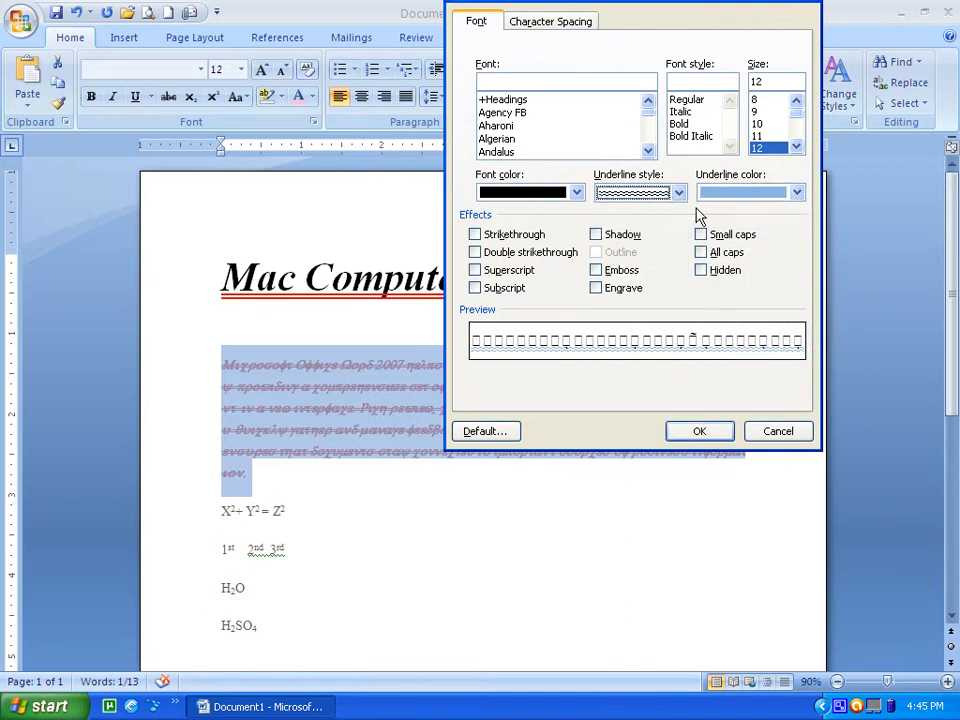
pyautogui.click(796, 193)
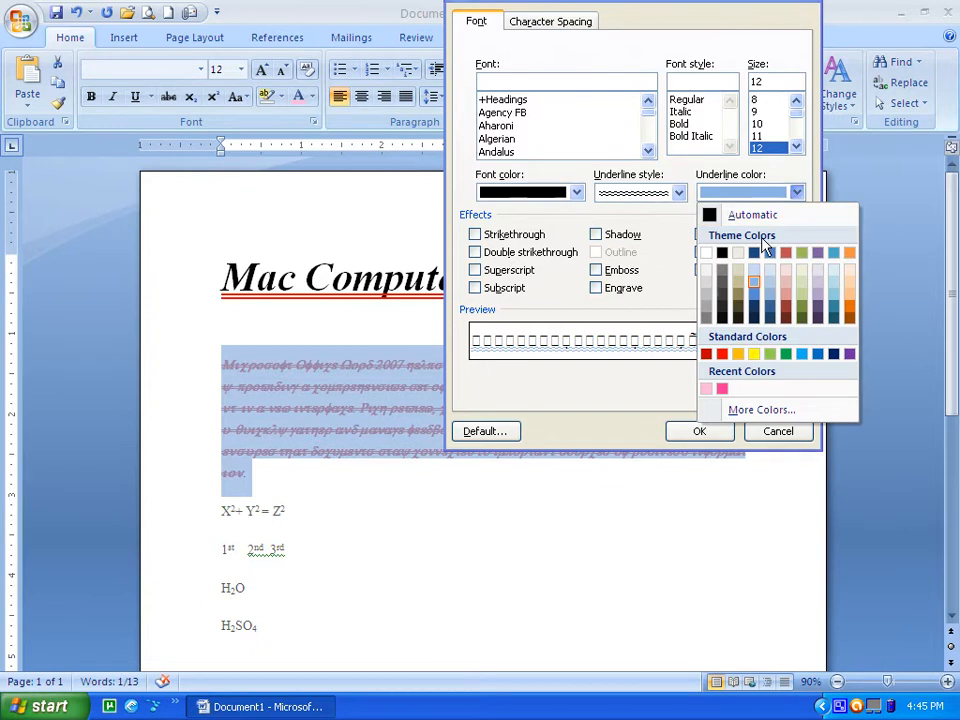
pyautogui.click(660, 217)
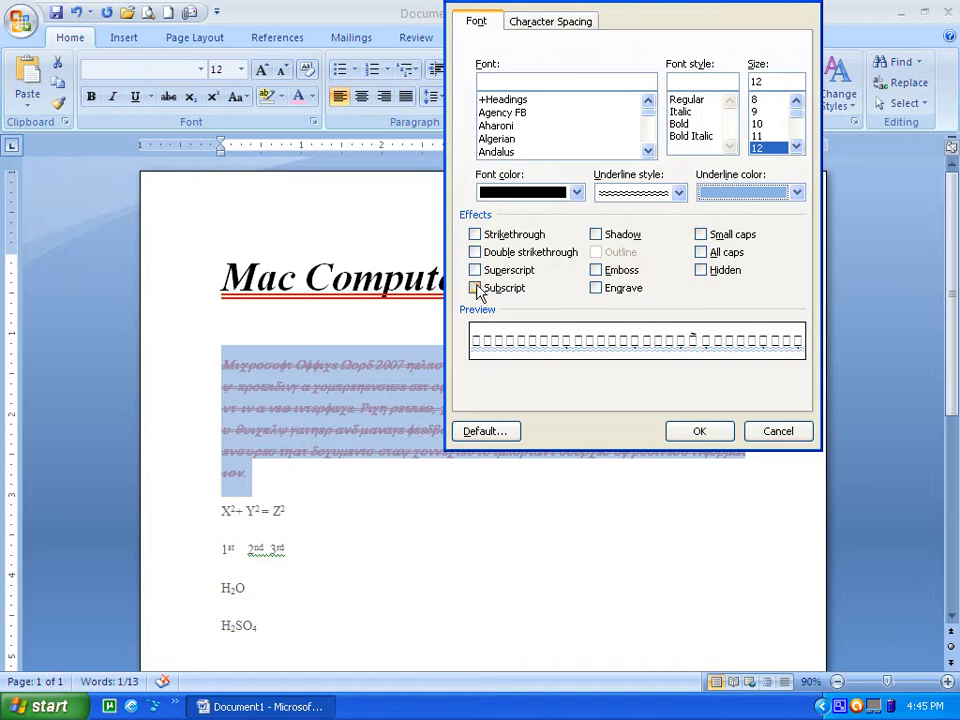
# Step: Try the Shadow effect on the paragraph and turn it off again
pyautogui.click(596, 235)
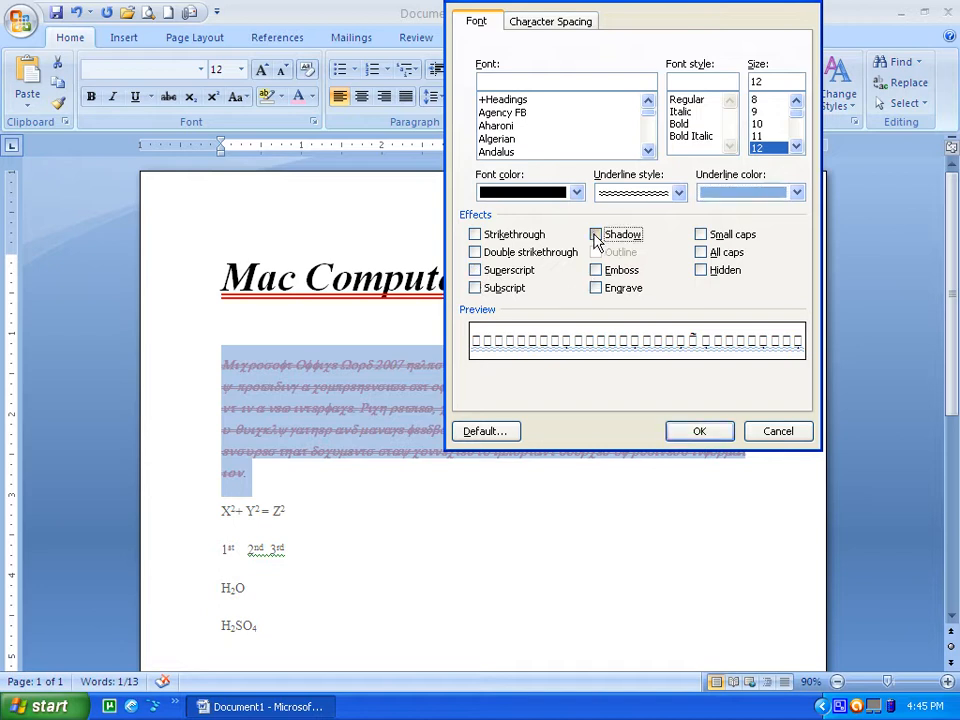
pyautogui.click(596, 235)
pyautogui.click(597, 236)
pyautogui.click(597, 236)
# Step: Try Emboss, switch the paragraph to the Engrave effect with All caps, and apply the font settings
pyautogui.click(596, 270)
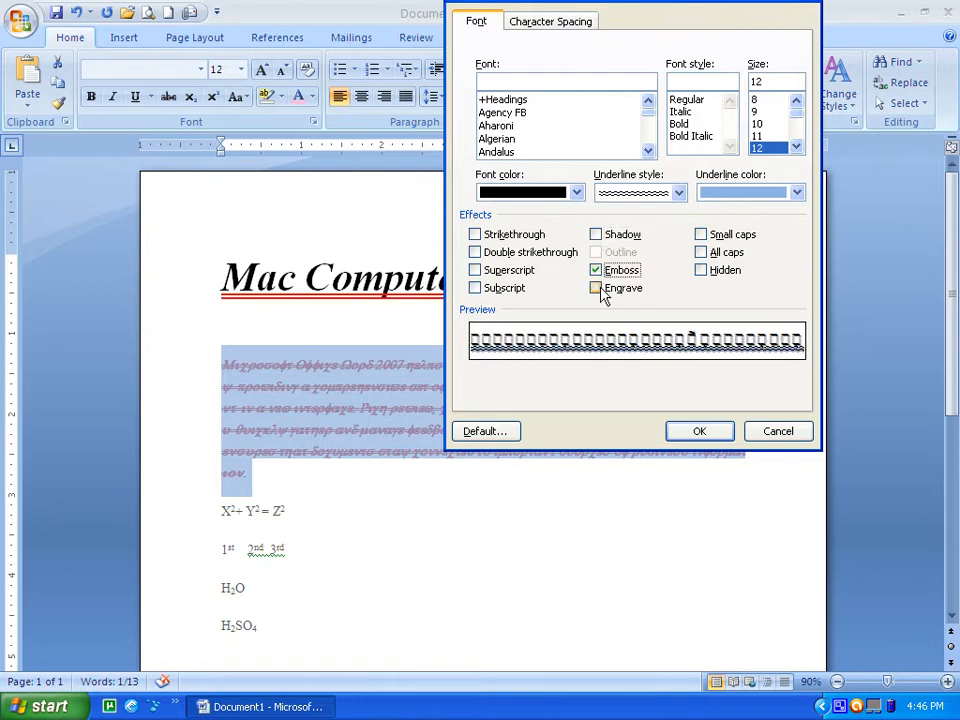
pyautogui.click(600, 294)
pyautogui.click(597, 291)
pyautogui.click(597, 289)
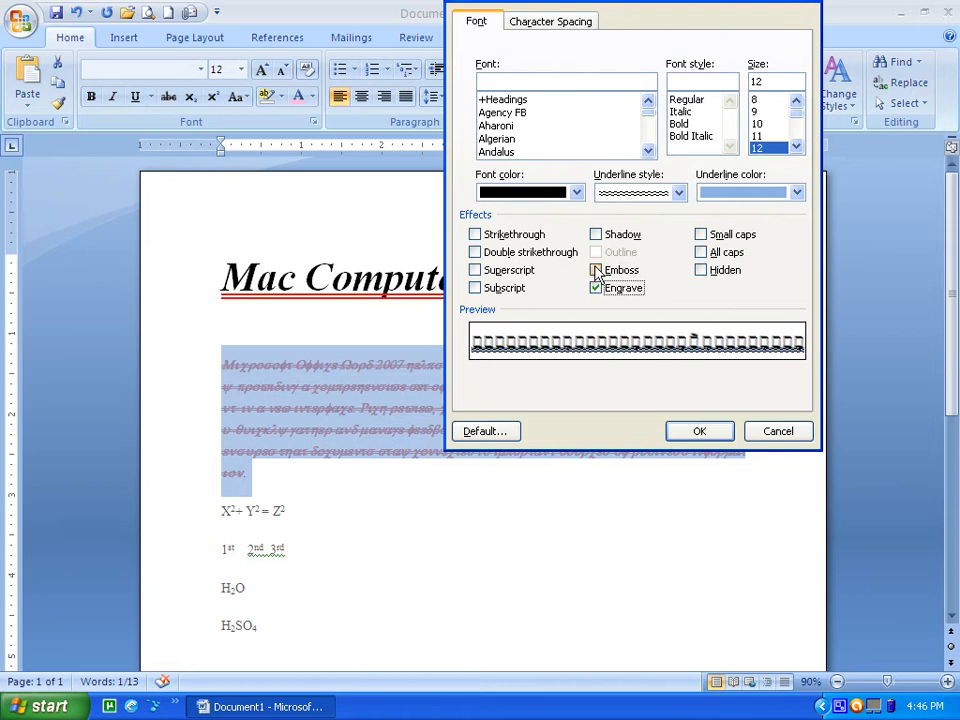
pyautogui.click(702, 254)
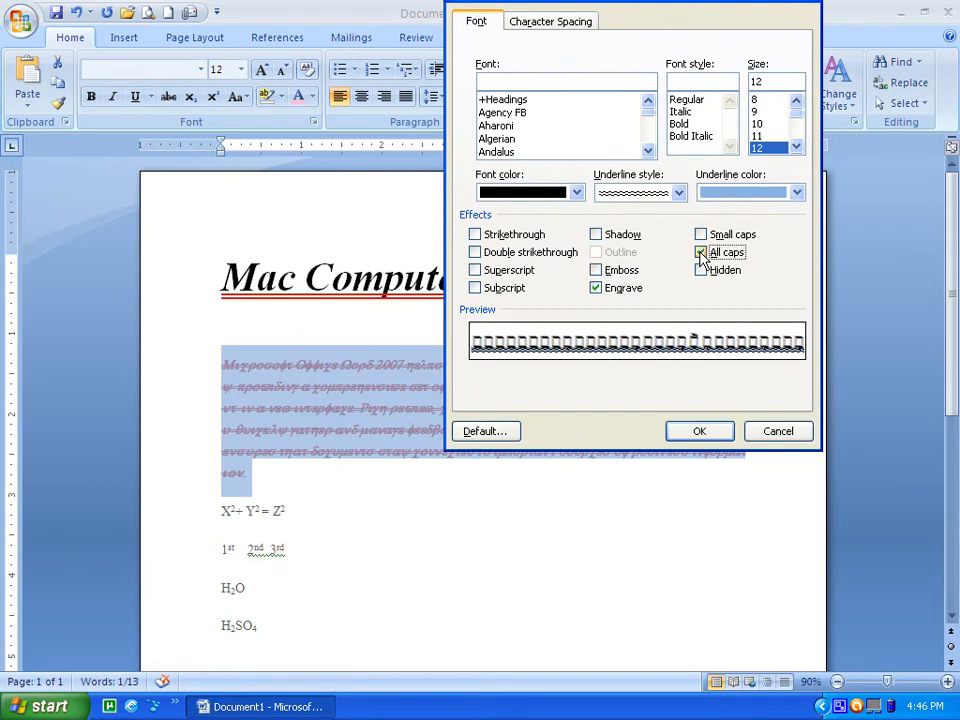
pyautogui.click(699, 431)
pyautogui.click(577, 497)
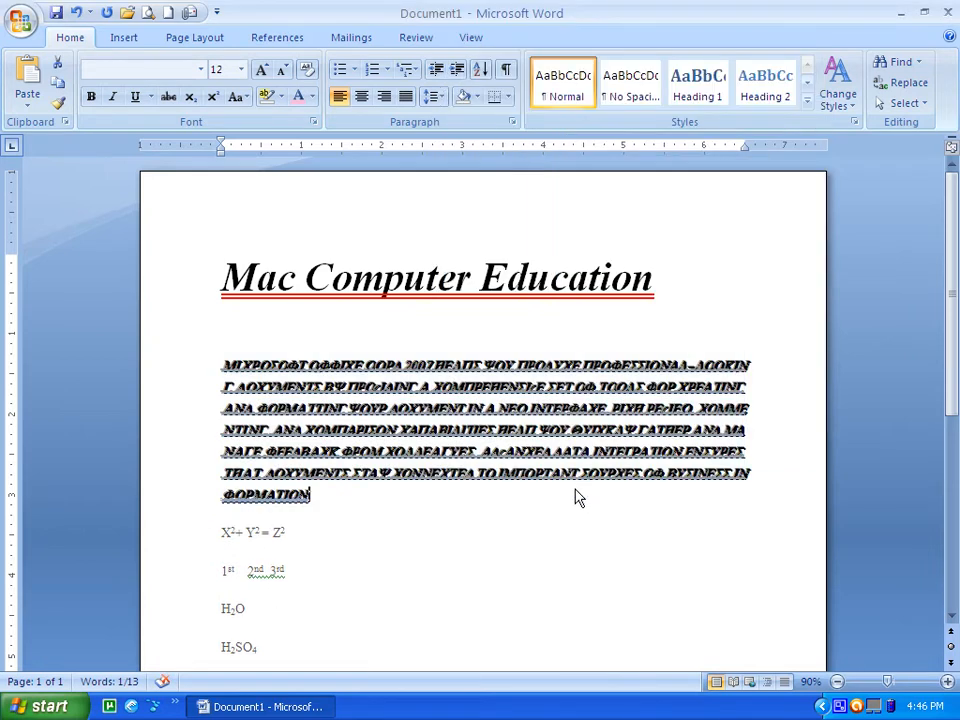
# Step: Change the engraved paragraph's font to Times New Roman
pyautogui.moveTo(333, 512); pyautogui.dragTo(197, 360)
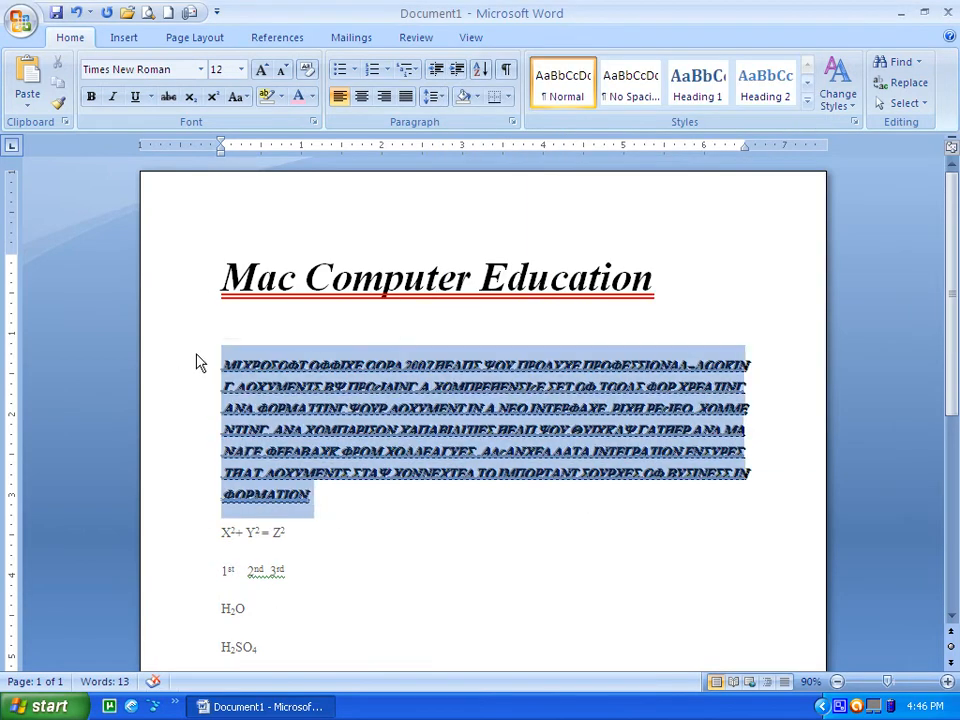
pyautogui.click(200, 70)
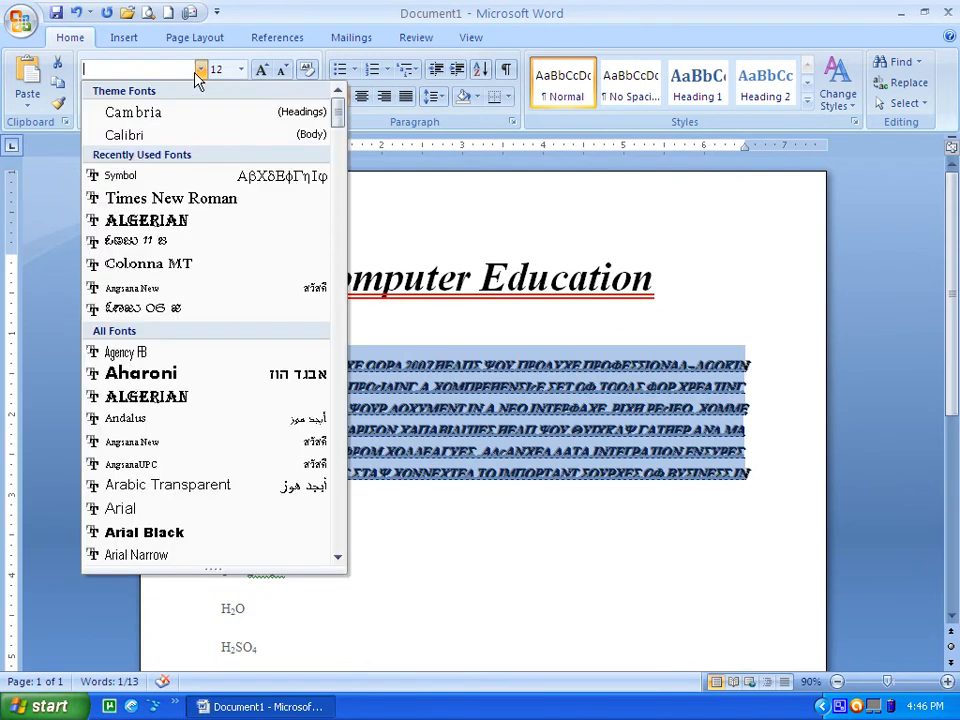
pyautogui.click(156, 197)
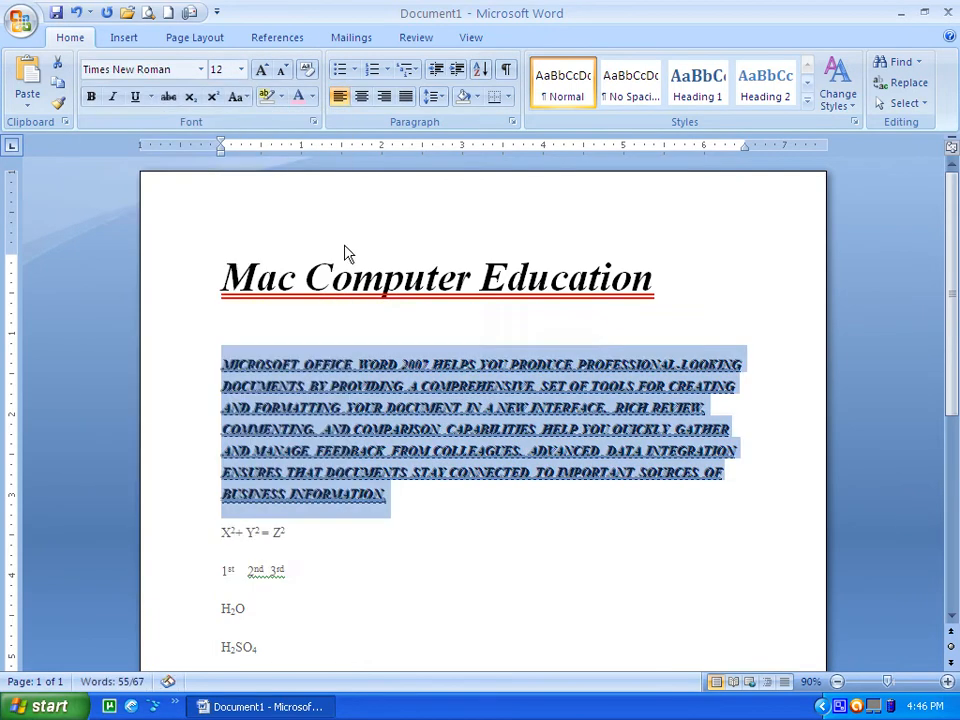
# Step: Clear the paragraph's Engrave effect in the Font settings, keeping All caps, and apply the change
pyautogui.click(313, 122)
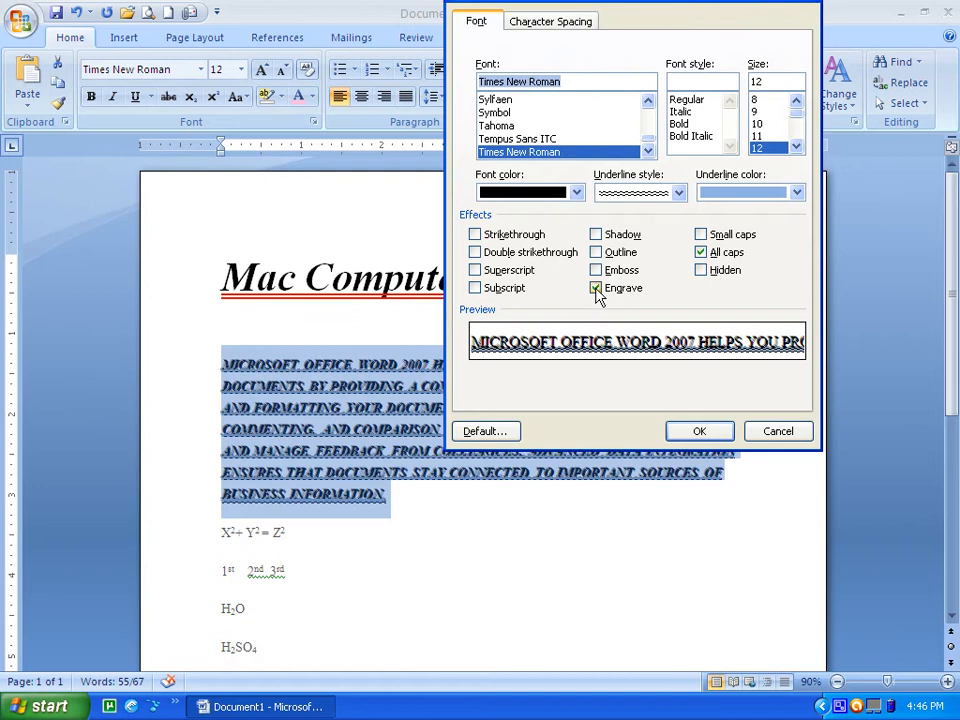
pyautogui.click(596, 288)
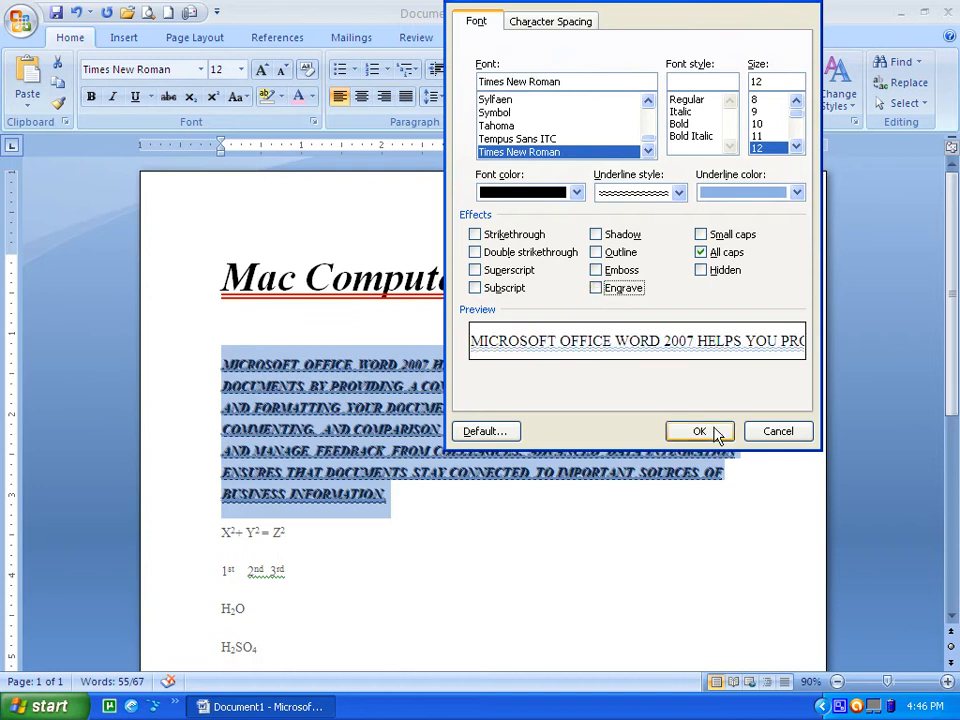
pyautogui.click(699, 433)
pyautogui.click(636, 518)
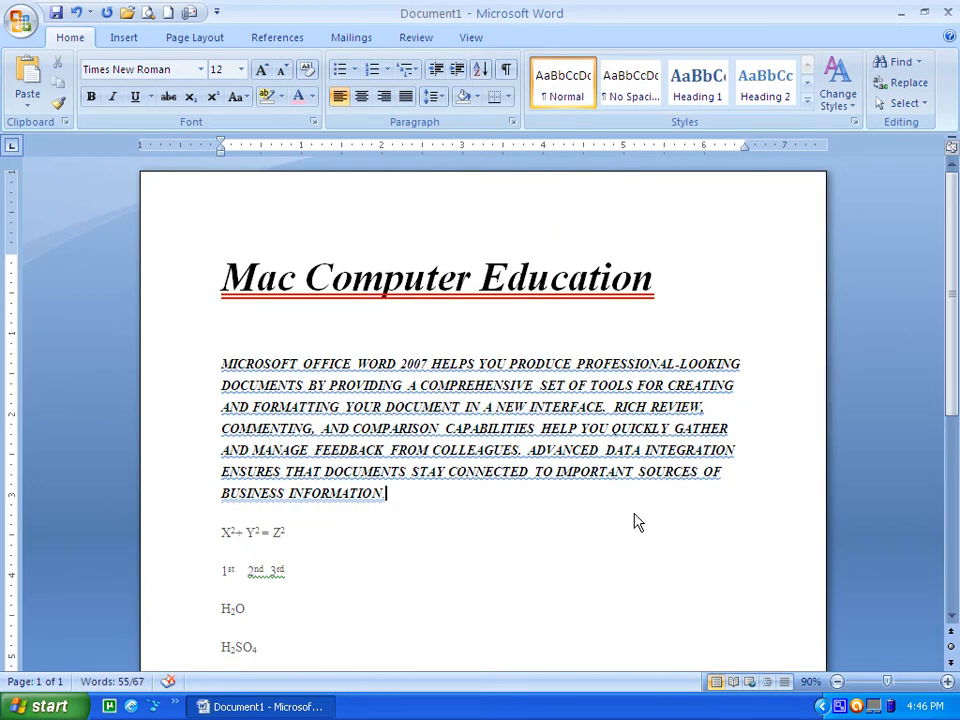
# Step: Undo the paragraph's formatting changes back to its plain, non-underlined text, and minimize the document window
pyautogui.moveTo(514, 521); pyautogui.dragTo(222, 364)
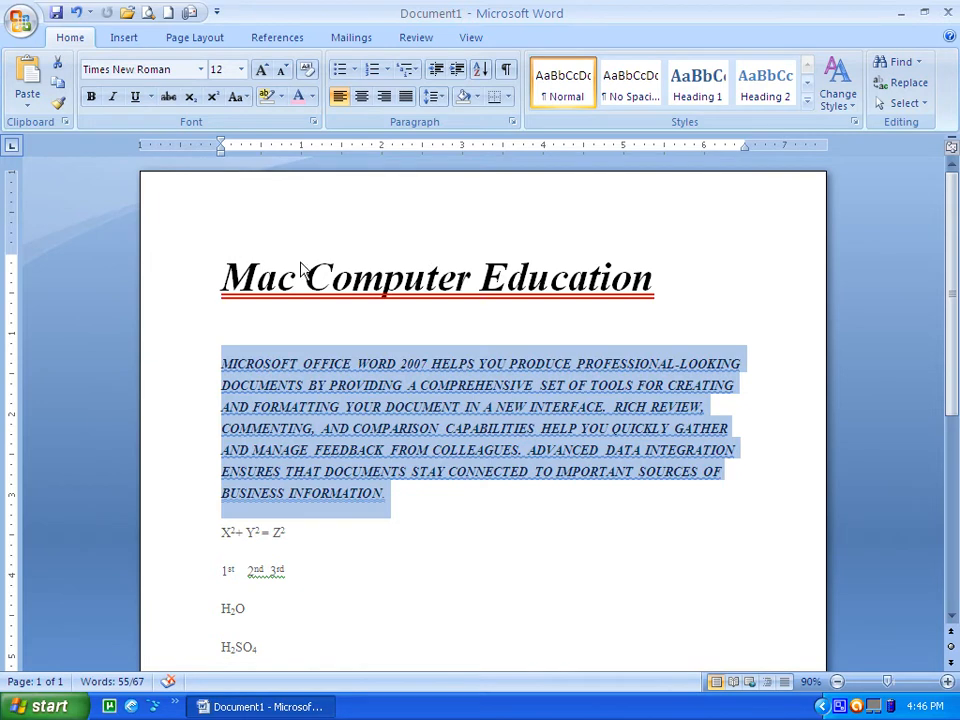
pyautogui.moveTo(686, 289); pyautogui.dragTo(221, 280)
pyautogui.moveTo(423, 511); pyautogui.dragTo(186, 375)
pyautogui.click(79, 12)
pyautogui.click(79, 12)
pyautogui.click(79, 12)
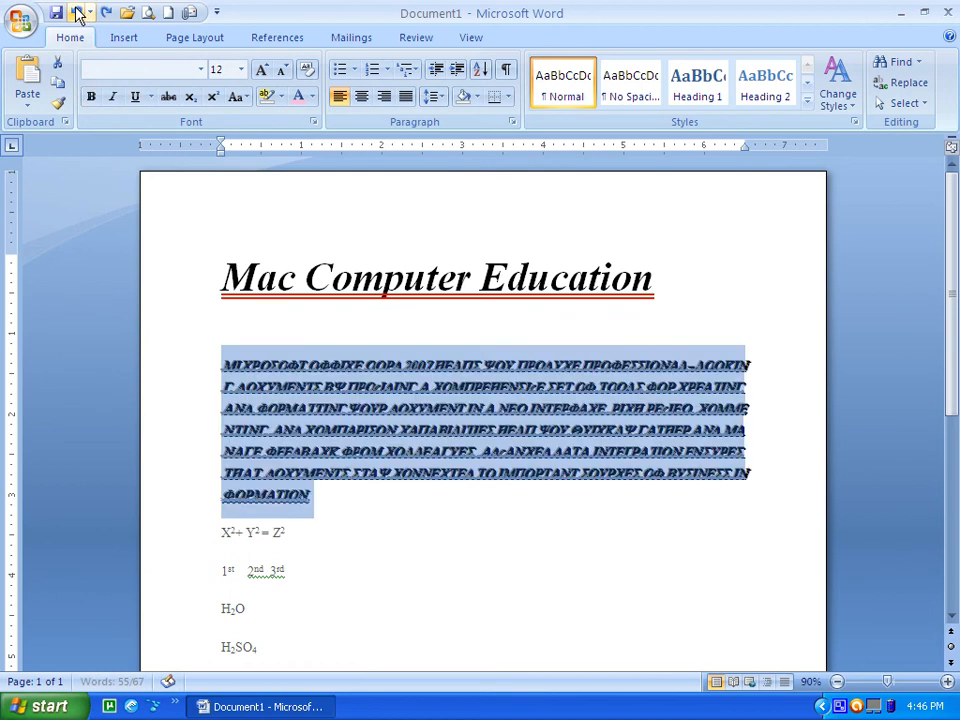
pyautogui.click(79, 12)
pyautogui.click(79, 12)
pyautogui.click(490, 645)
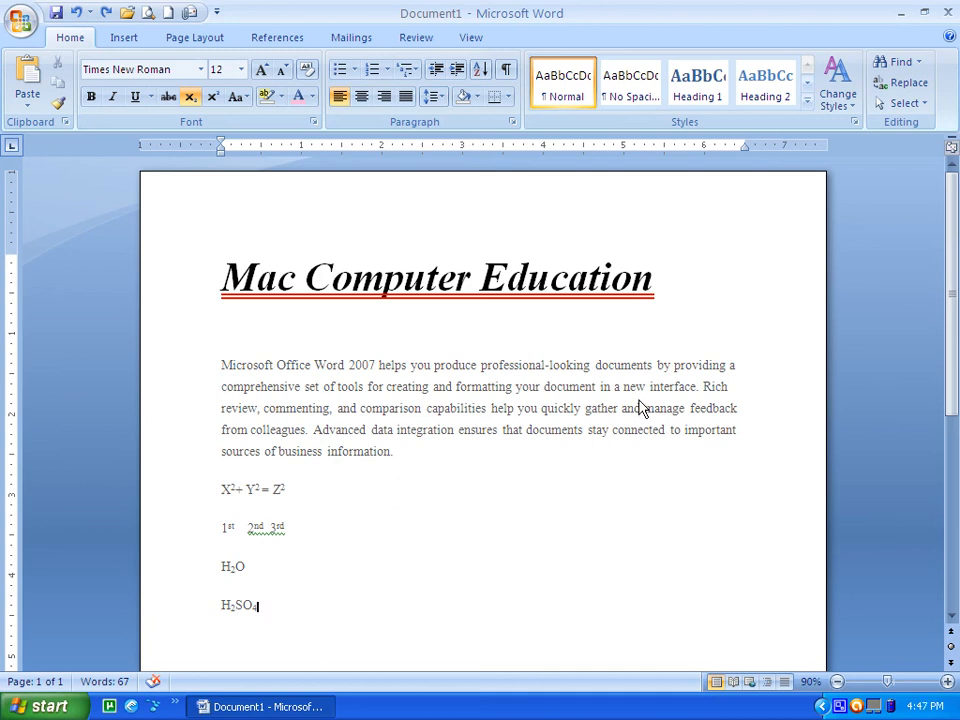
pyautogui.click(898, 14)
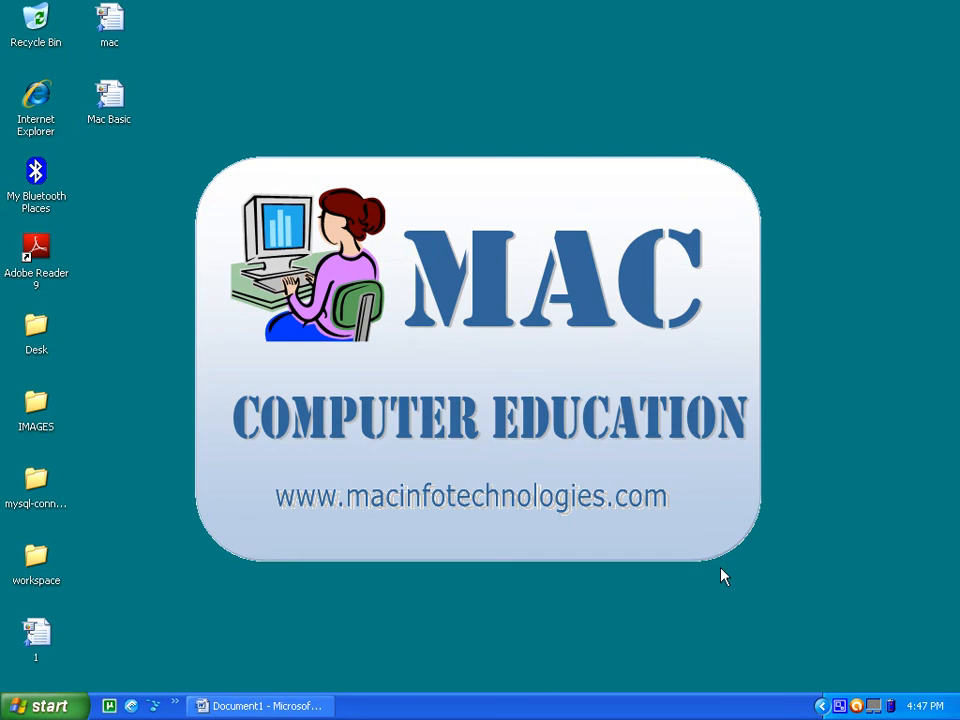